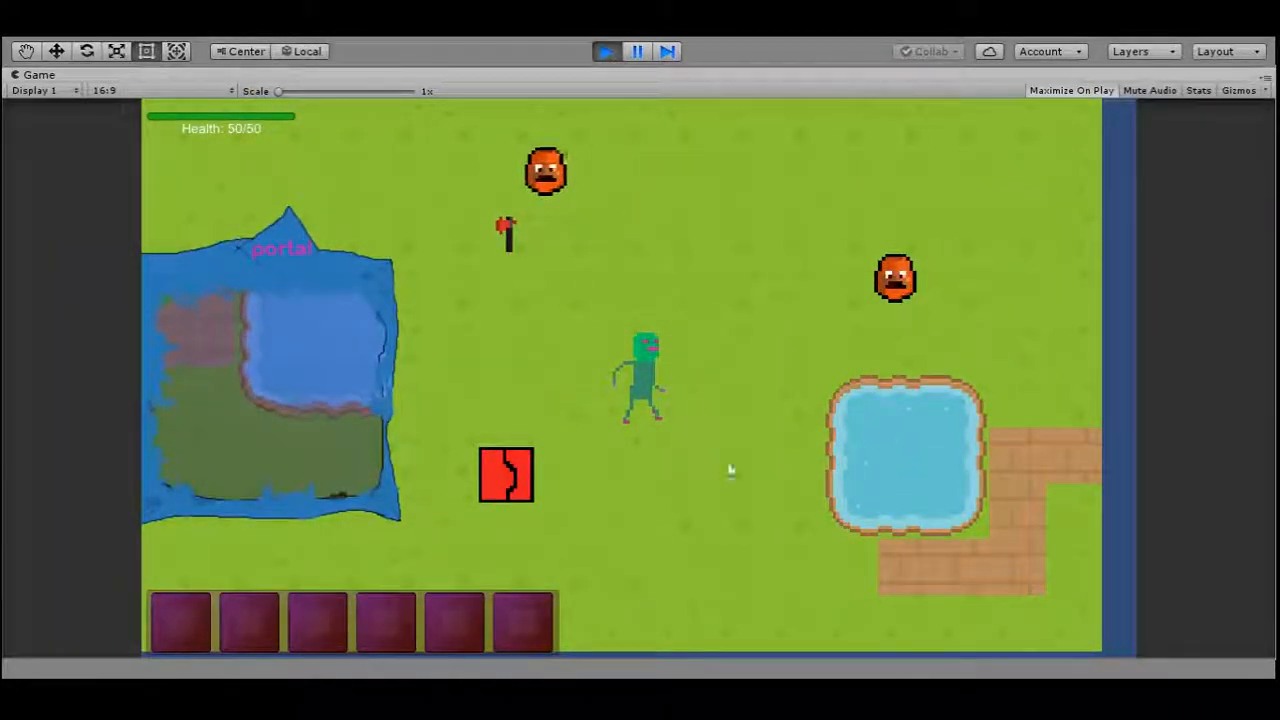
- Walk the player character around the map near the pond and through the portal area to preview the portal's live view
key(d)
key(s)
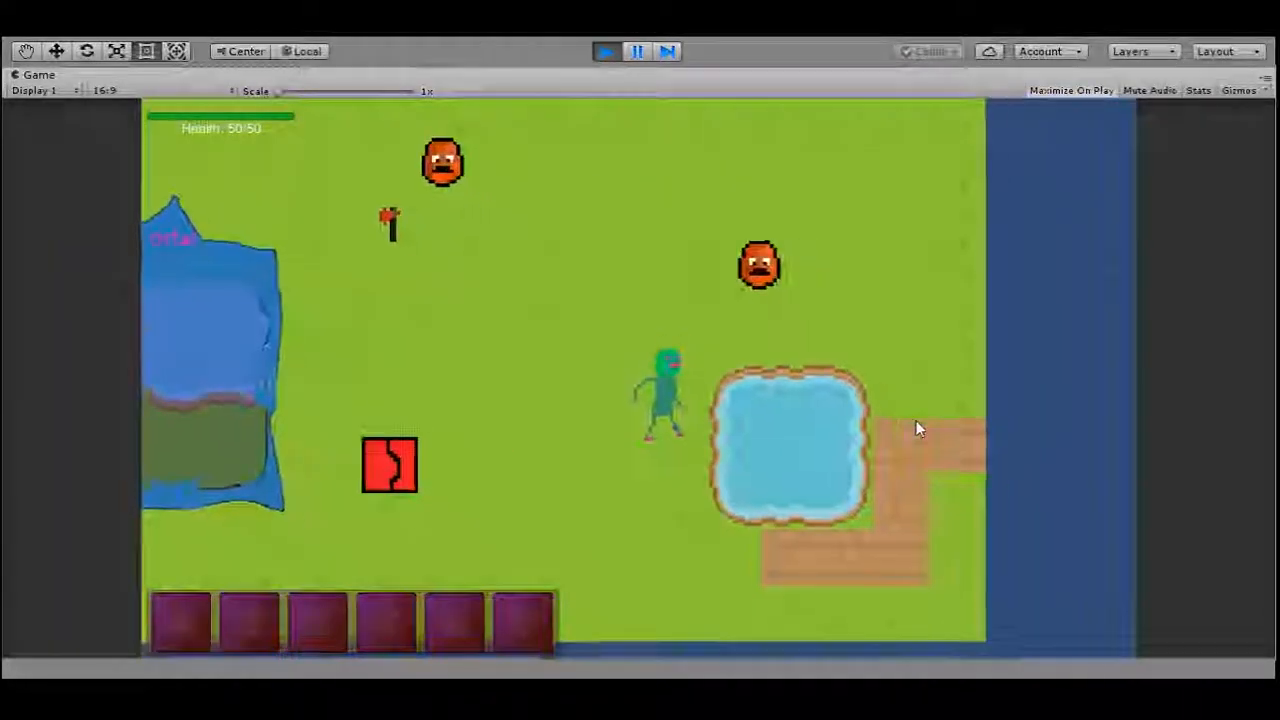
key(a)
key(a)
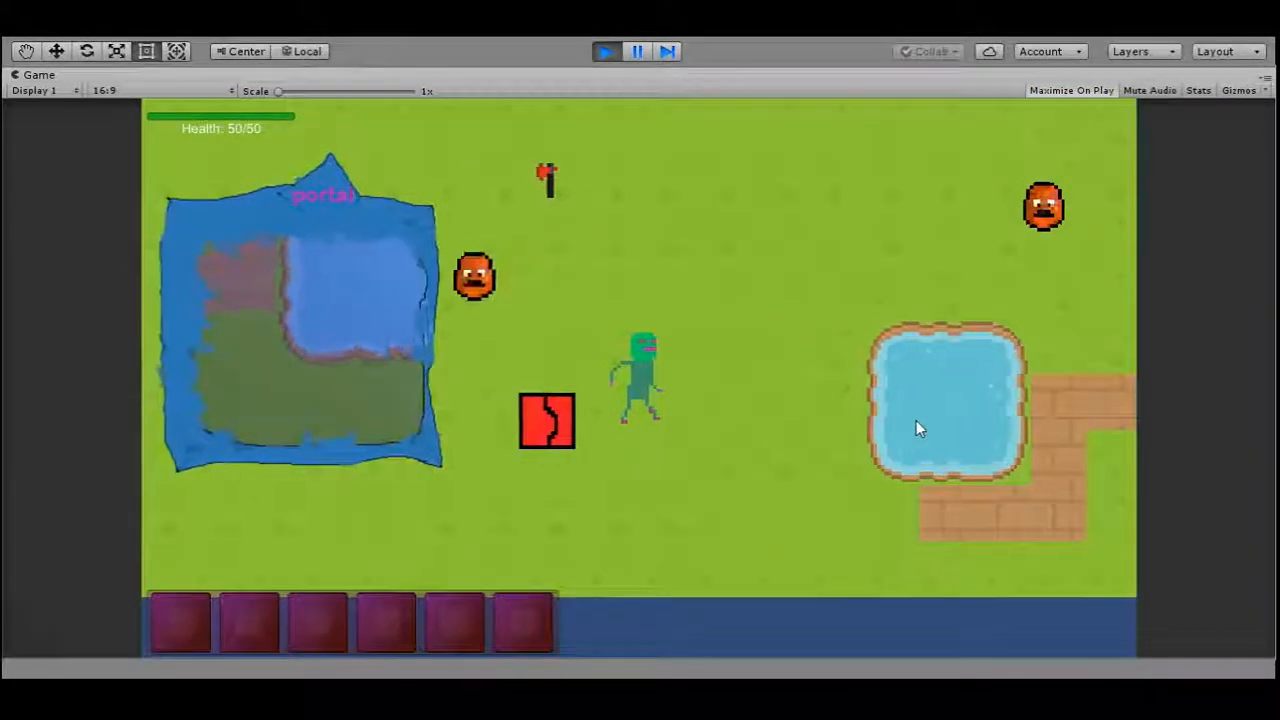
key(w)
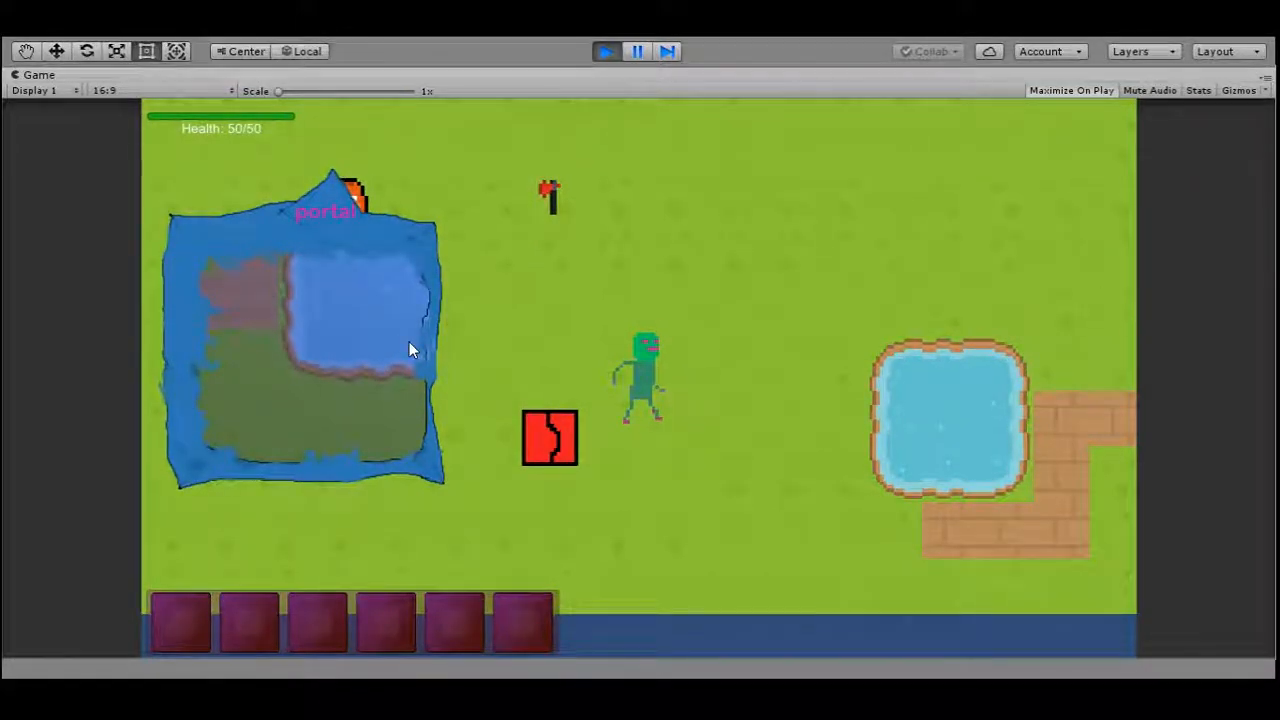
key(a)
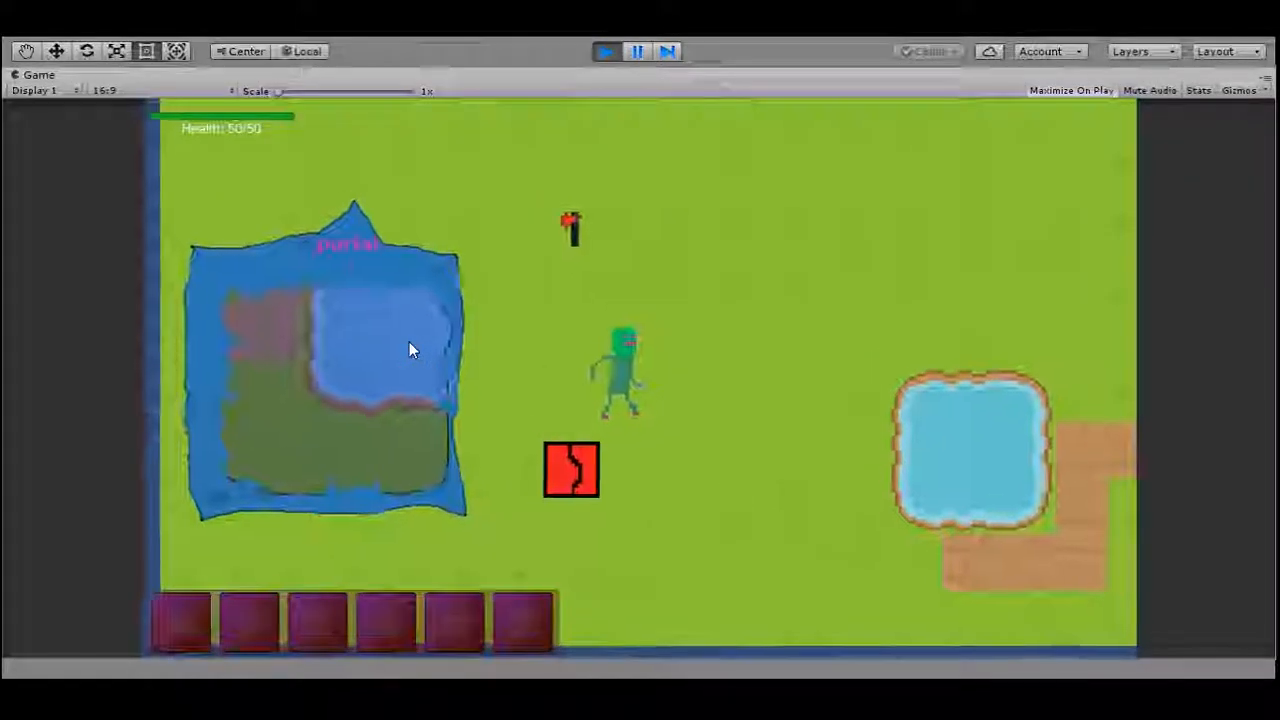
key(s)
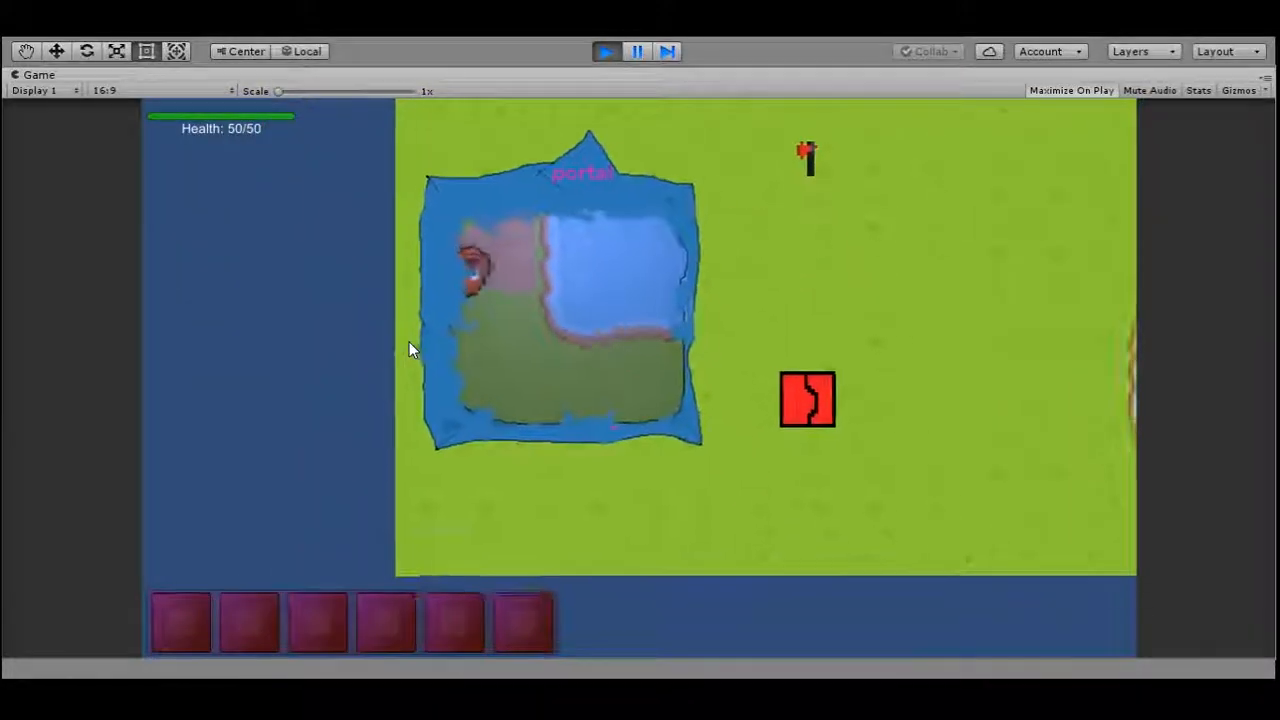
key(d)
key(w)
key(d)
key(s)
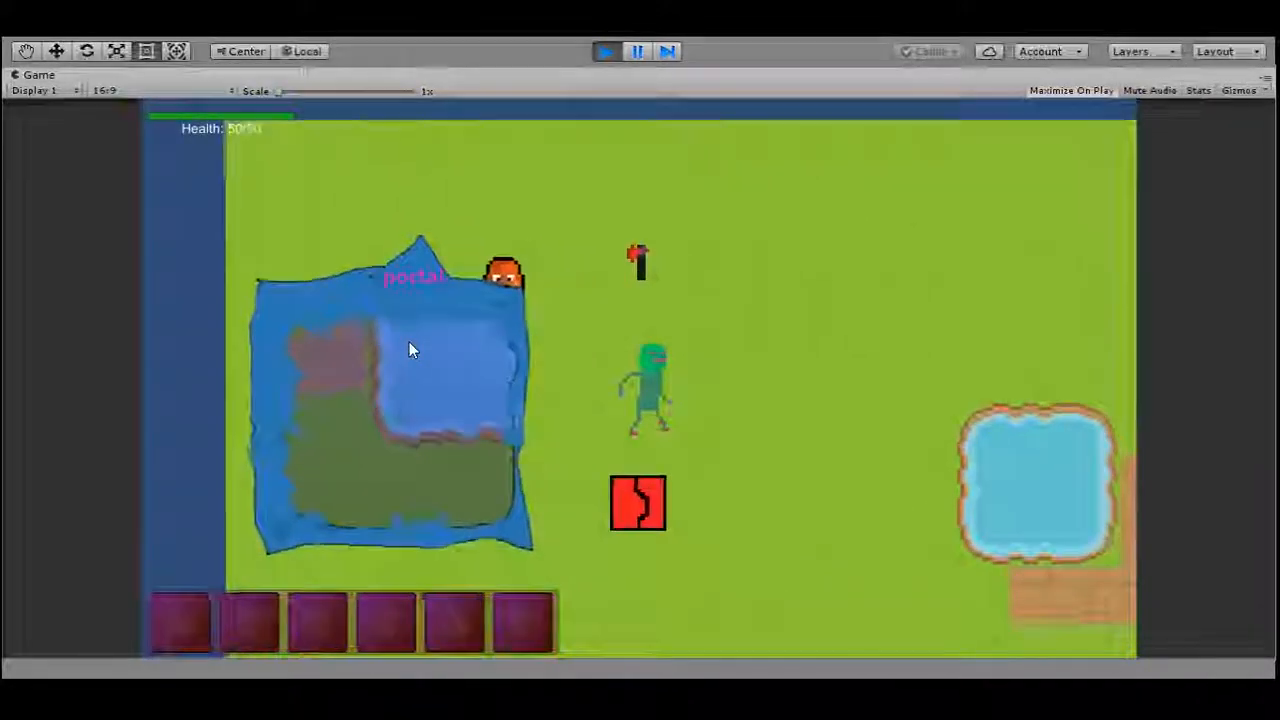
- In the Scene view, move WarpPortal's camera lower over the pond while the game runs, and stop play mode
click(1068, 90)
click(268, 75)
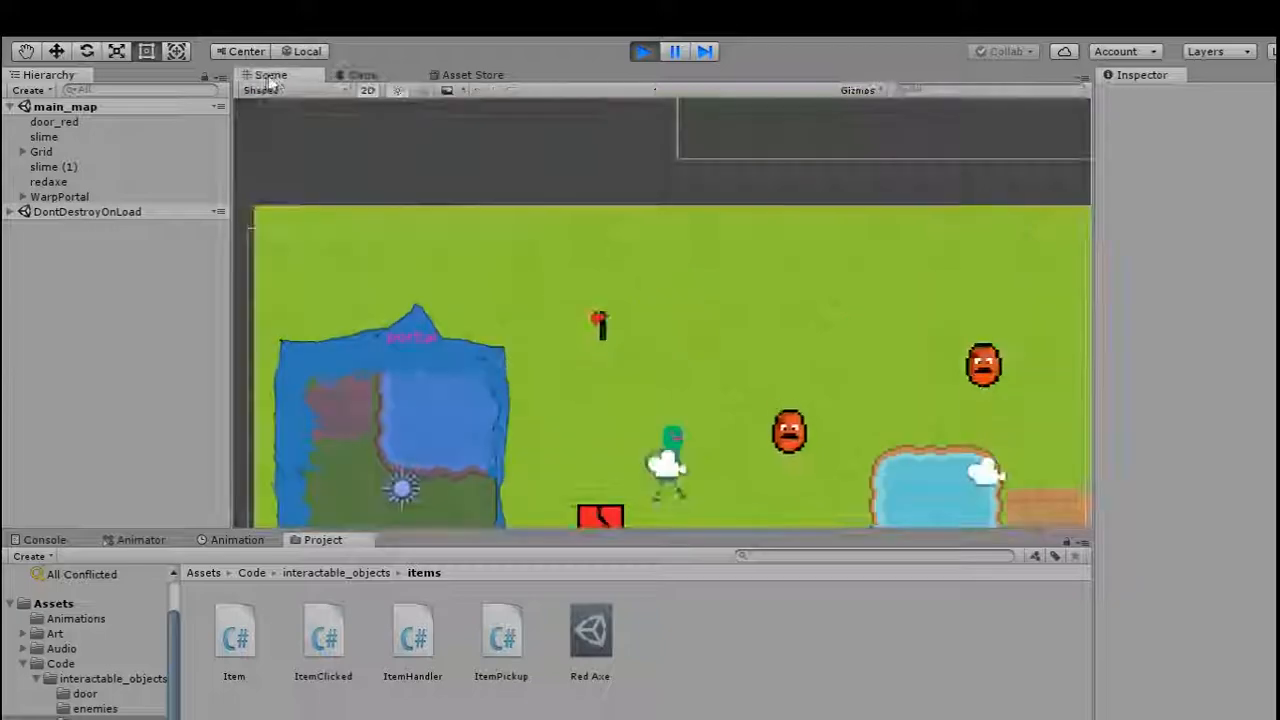
scroll(760, 309, down, 2)
middle_drag(731, 352, 672, 269)
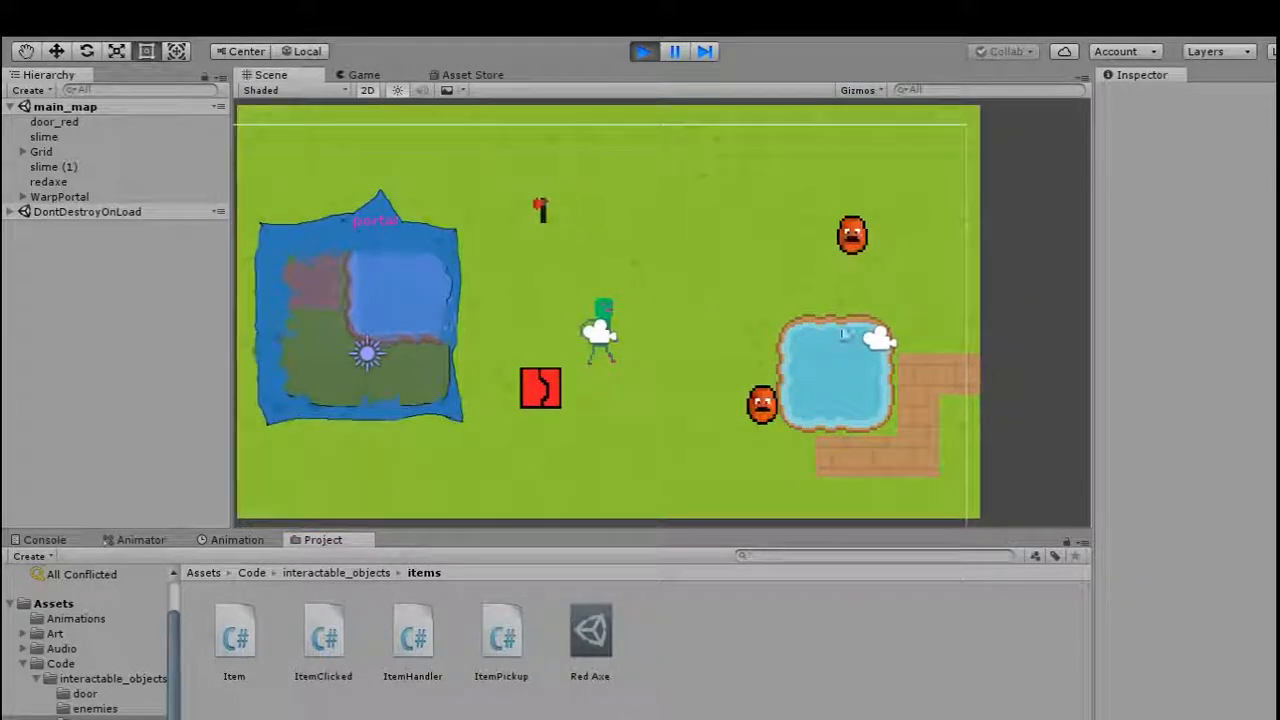
click(880, 345)
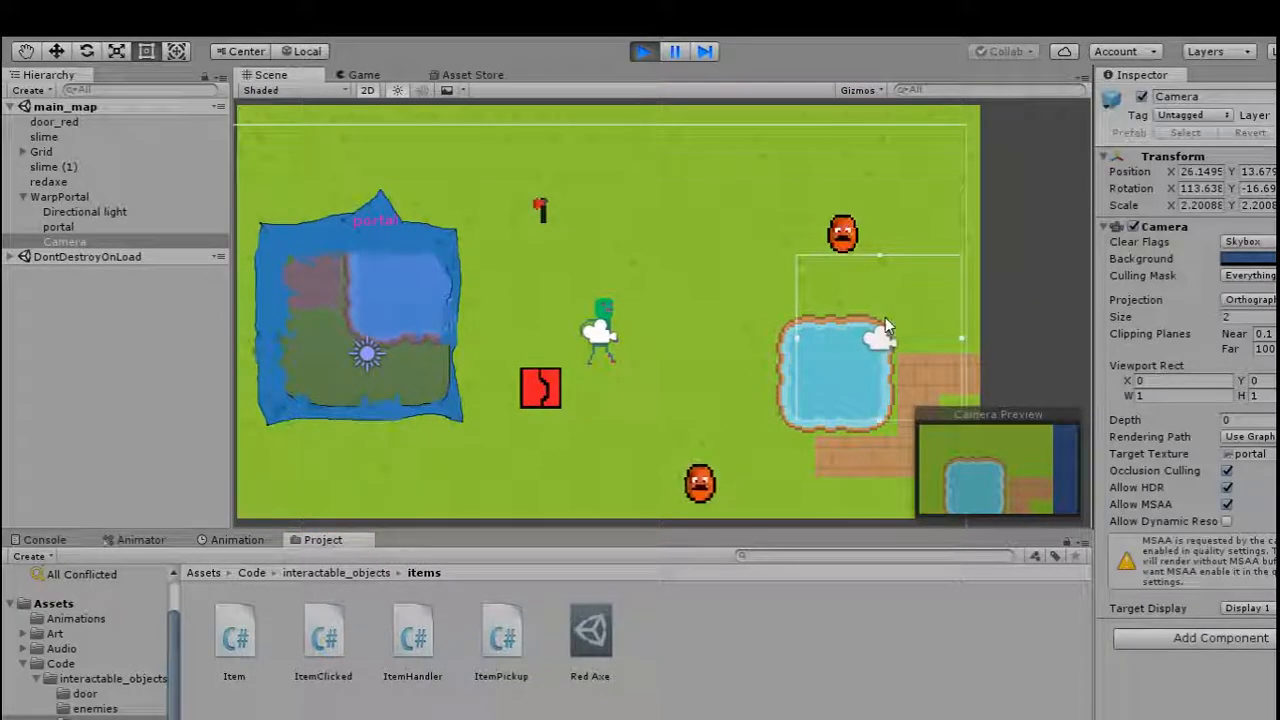
key(w)
drag(880, 338, 598, 381)
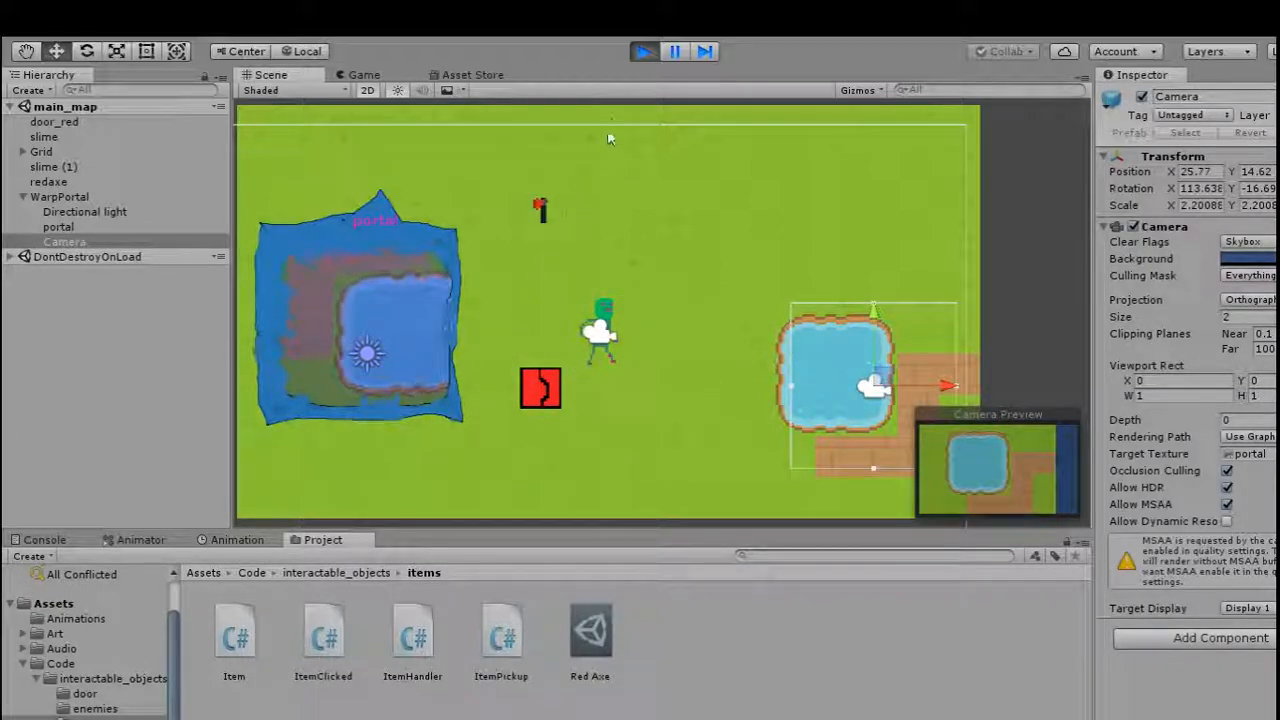
click(644, 51)
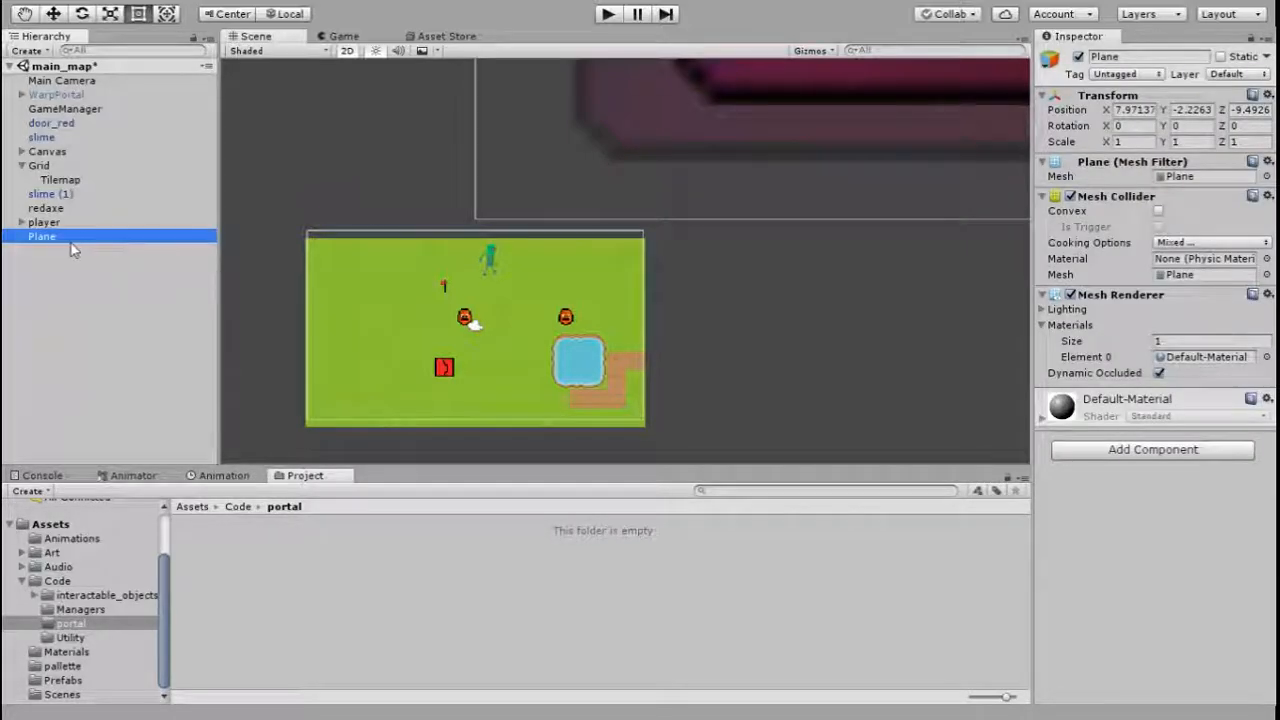
- Switch the Scene view to 3D and examine how the selected Plane is oriented relative to the map
scroll(632, 305, up, 4)
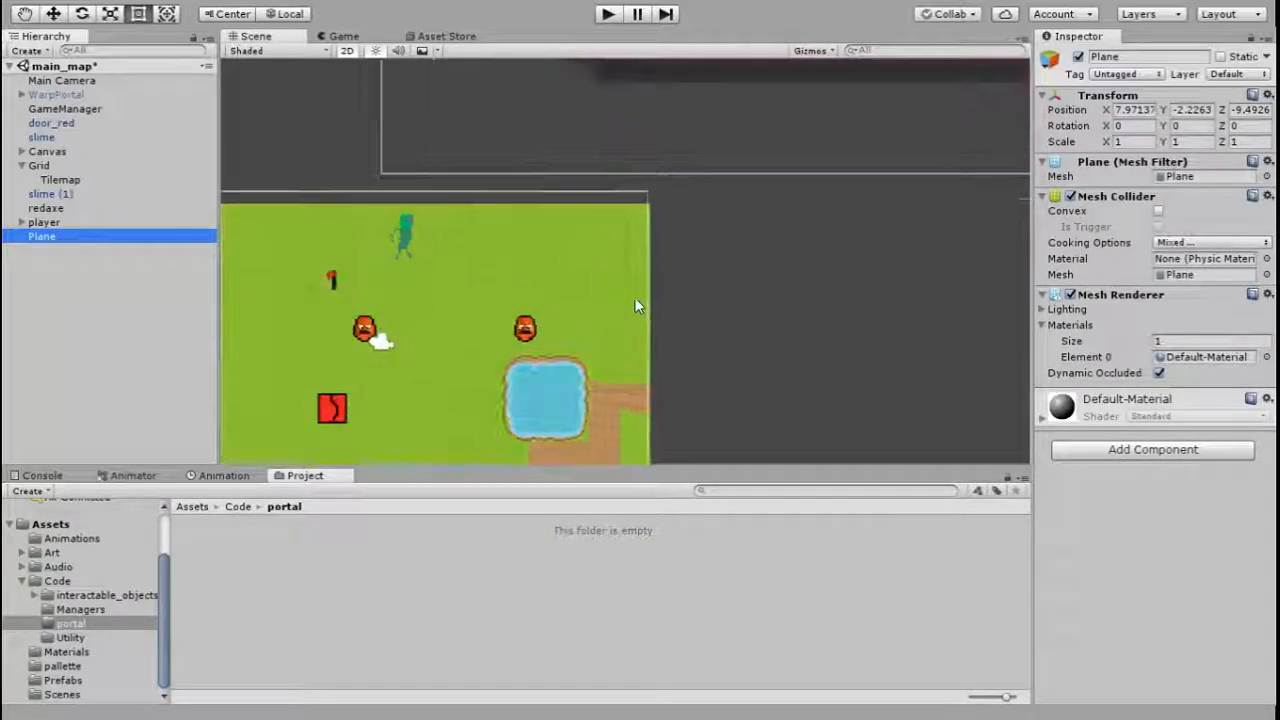
scroll(632, 297, down, 3)
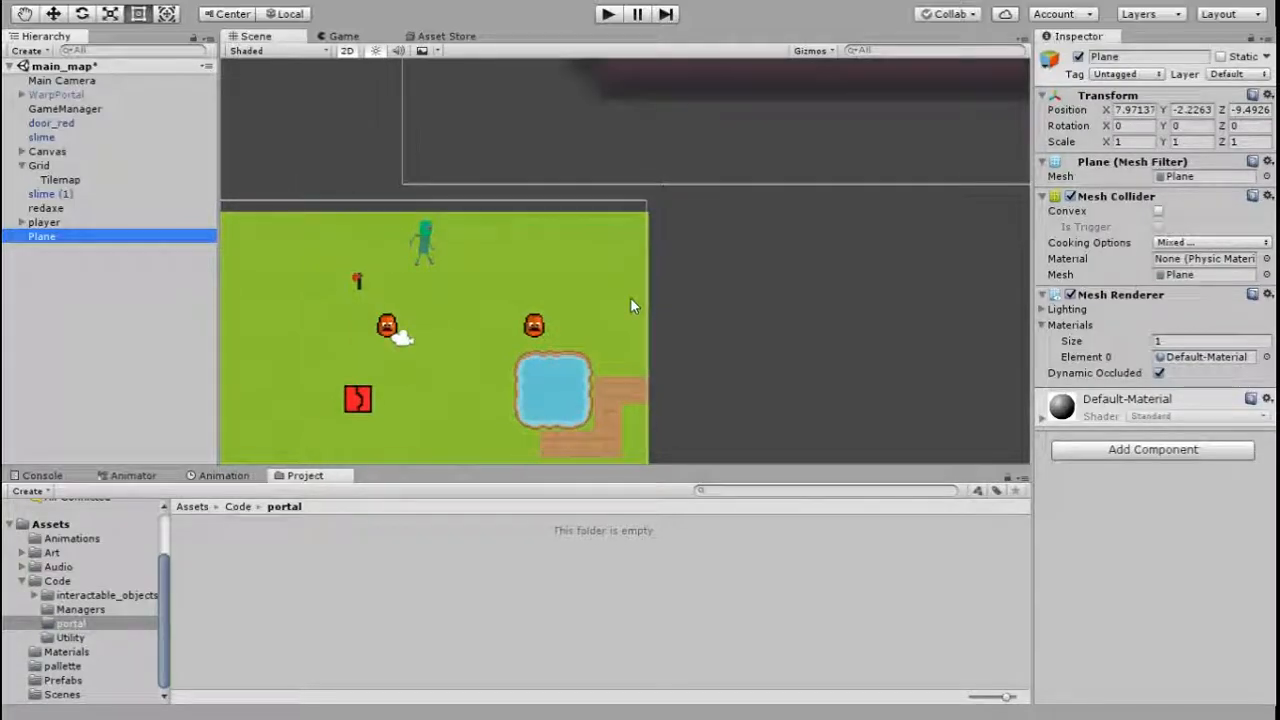
click(347, 51)
key(w)
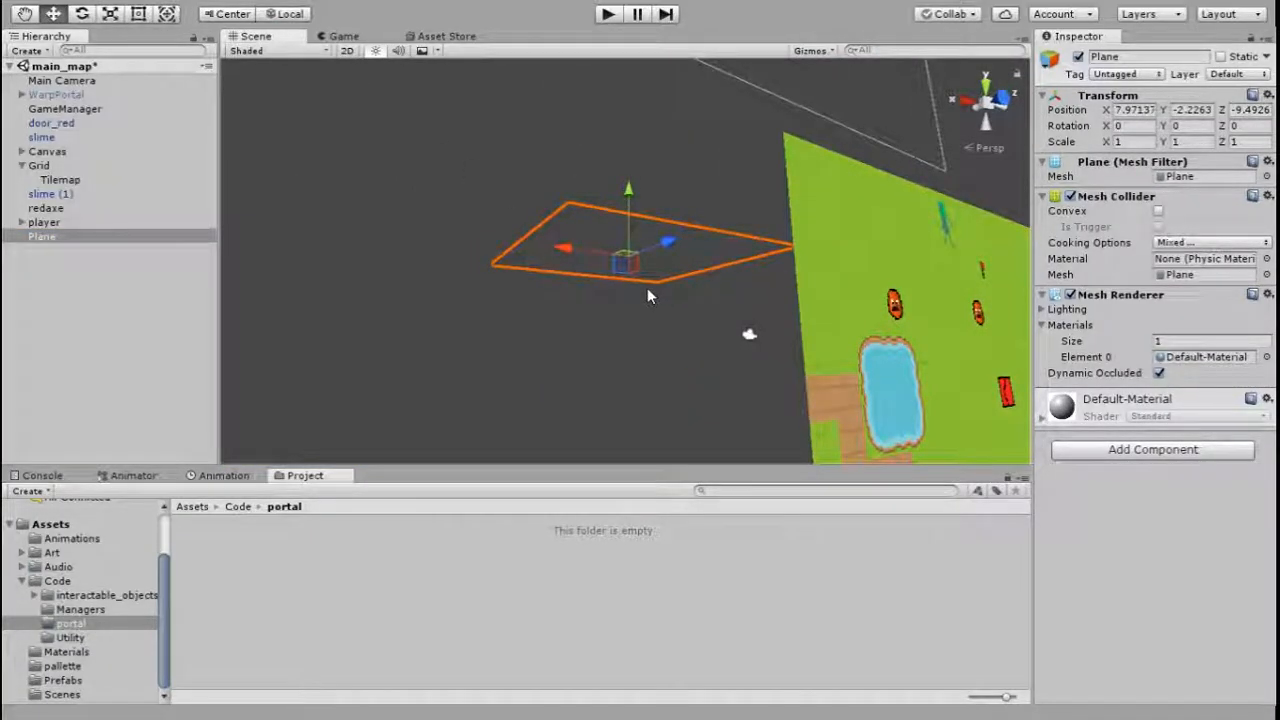
alt+drag(678, 297, 573, 254)
right_drag(573, 254, 566, 293)
scroll(567, 293, down, 8)
scroll(579, 270, up, 3)
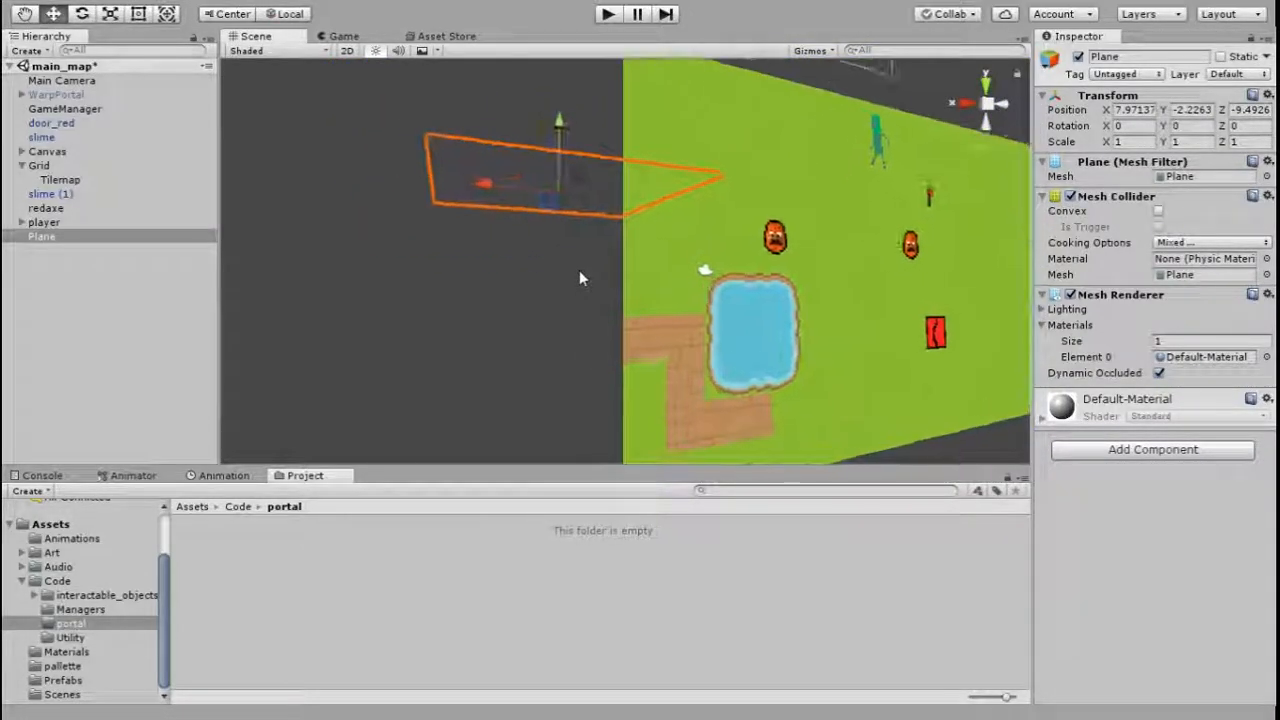
scroll(579, 270, down, 5)
scroll(579, 270, up, 3)
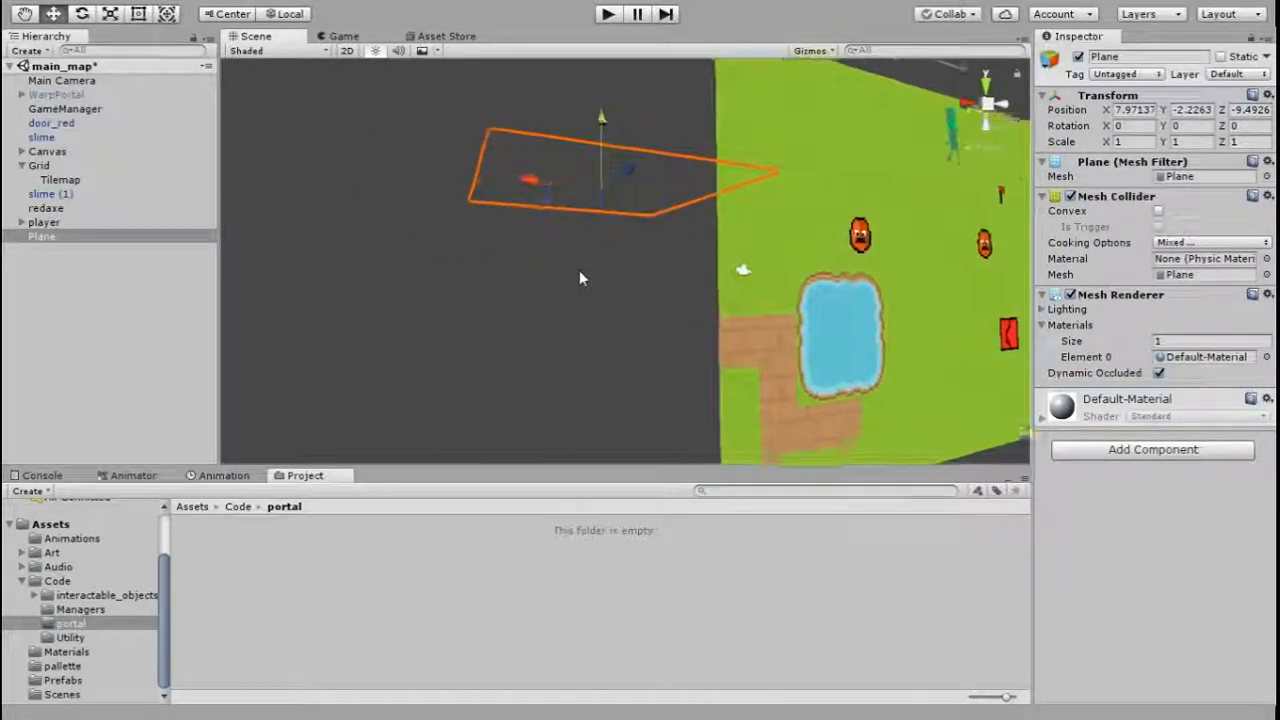
right_drag(579, 278, 480, 278)
- Rename the Plane object to Portal
click(1120, 57)
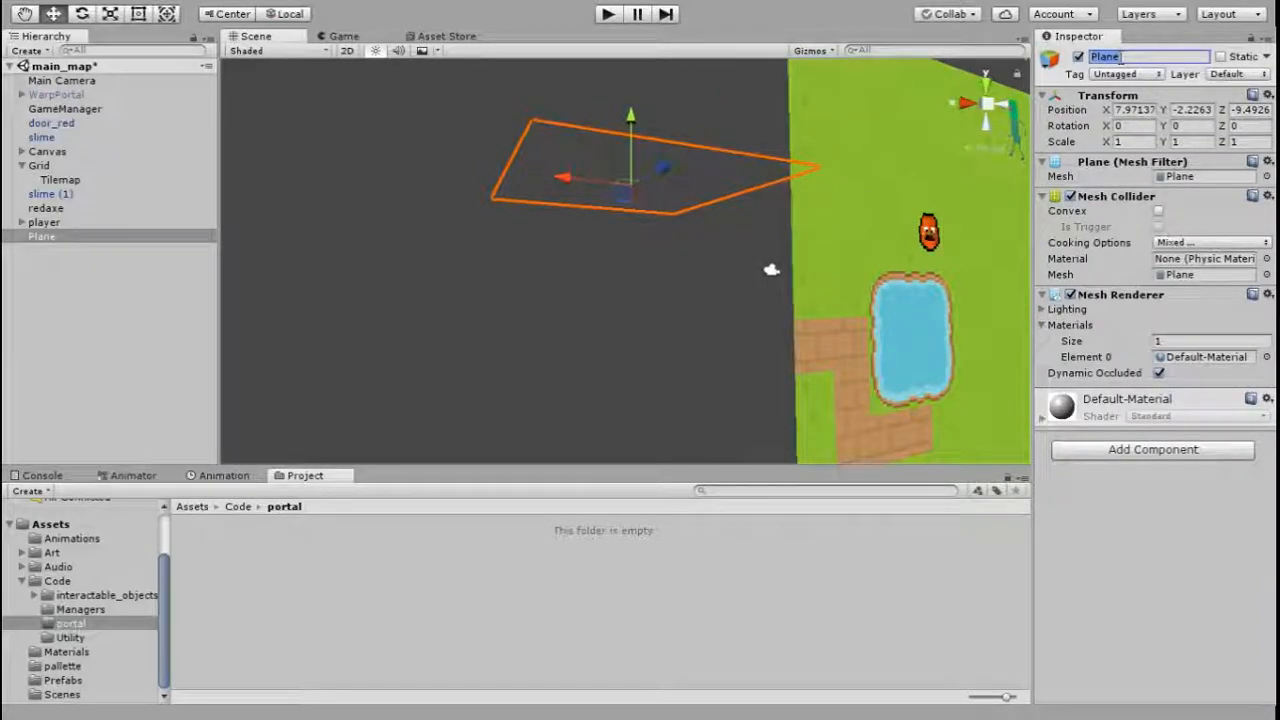
text(Portal)
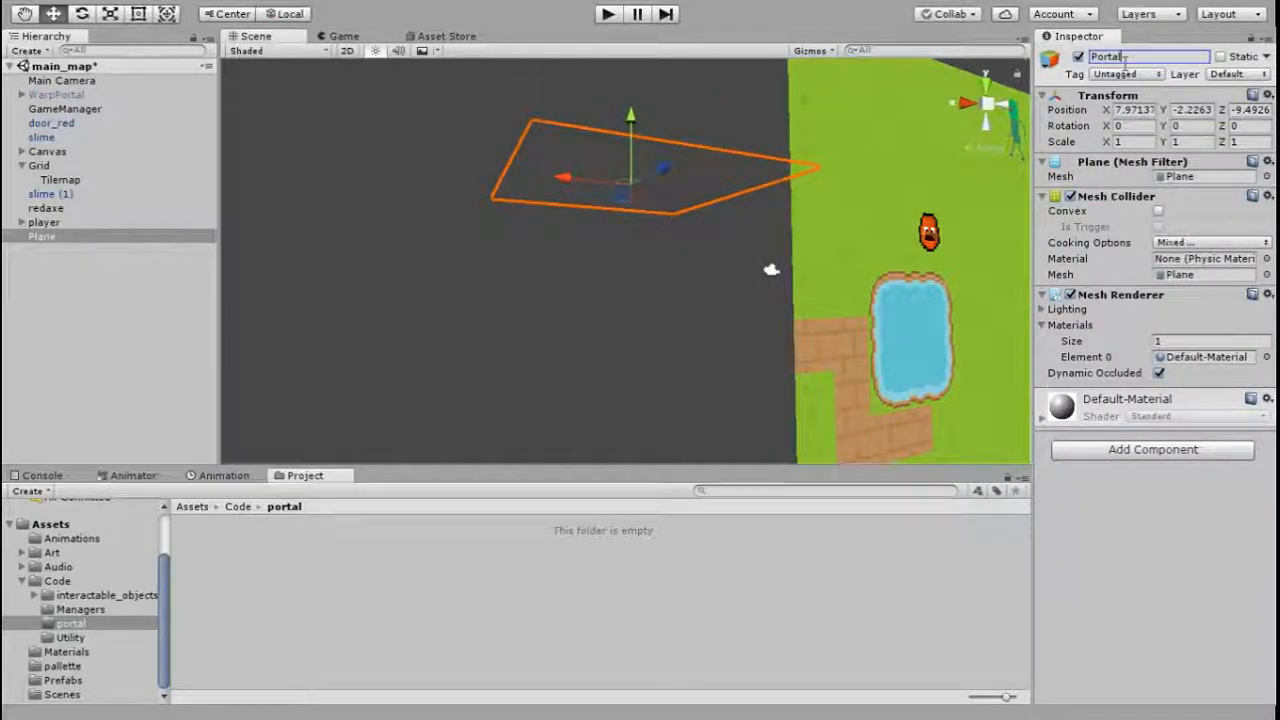
key(Return)
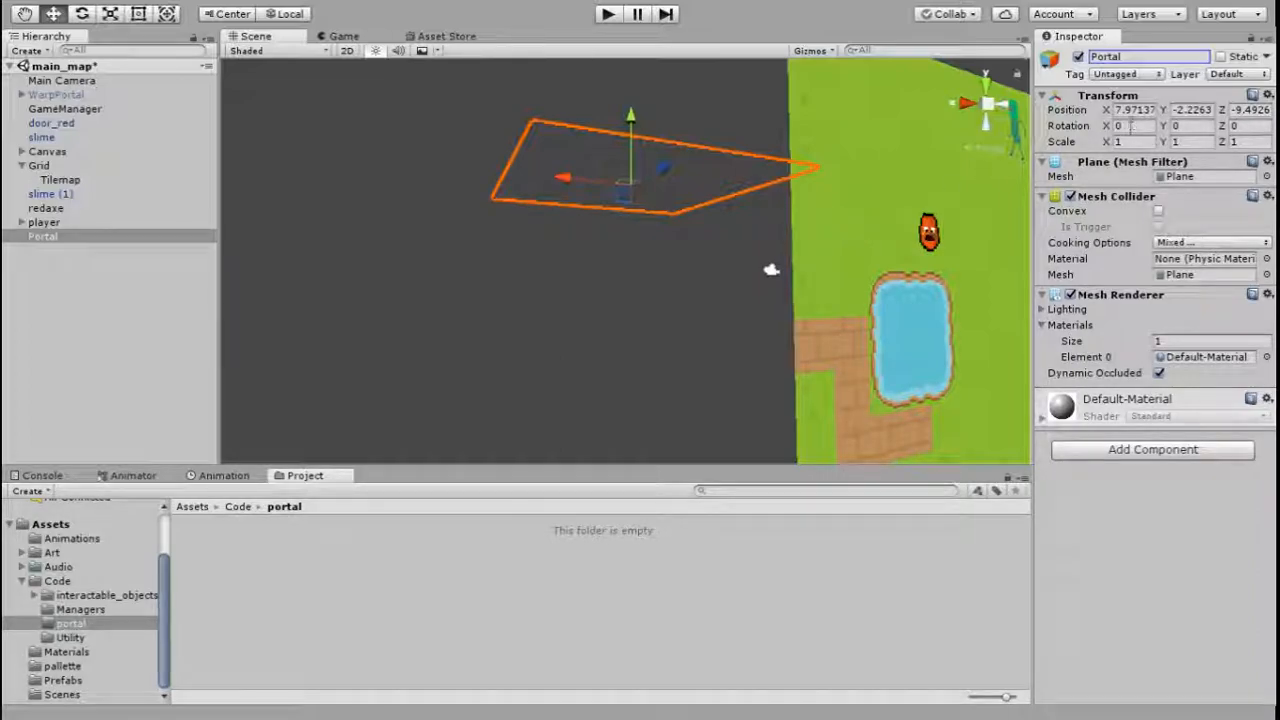
- Set the Portal plane's X rotation to -90 so it stands parallel to the map
drag(1110, 127, 1018, 132)
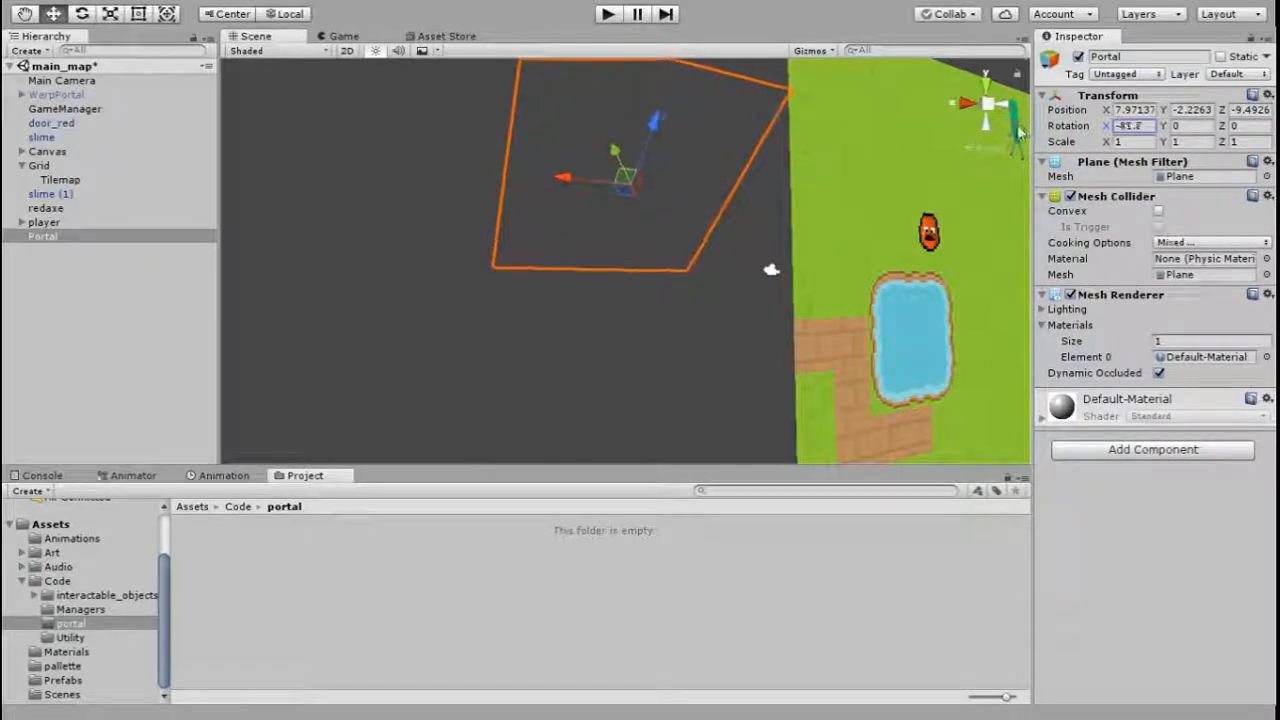
scroll(856, 261, up, 5)
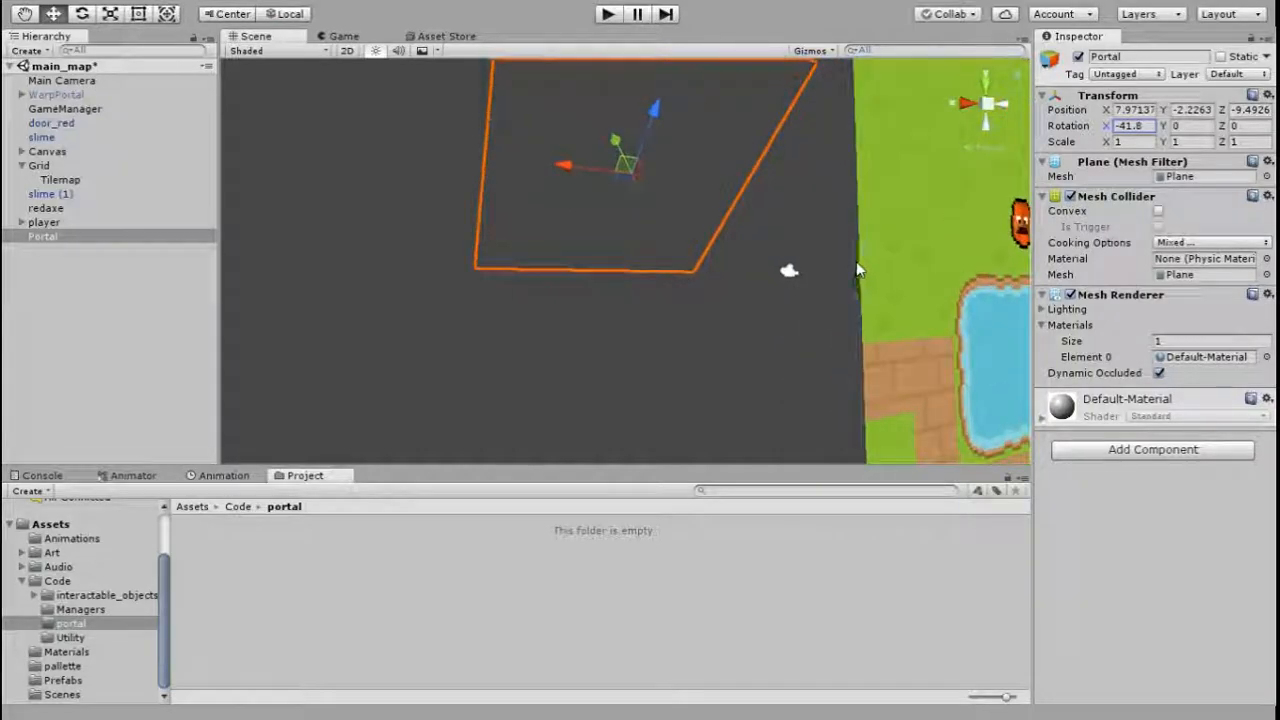
scroll(822, 286, down, 7)
scroll(822, 287, down, 3)
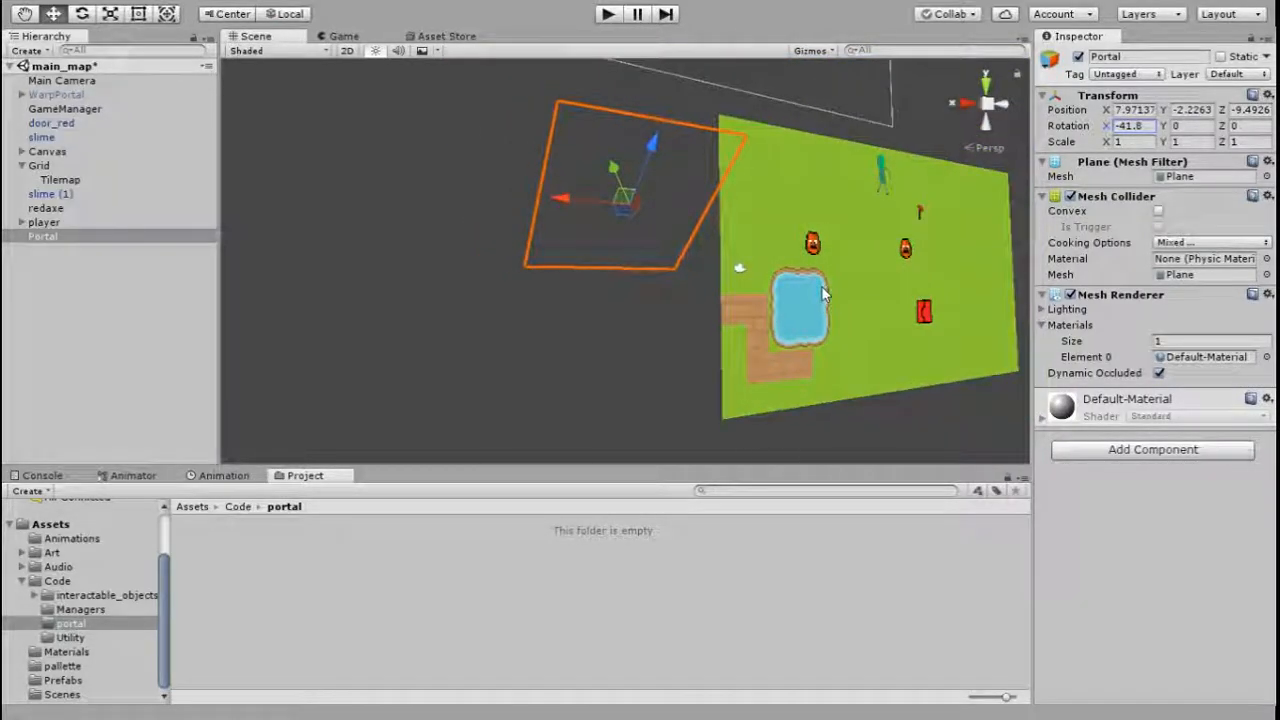
right_drag(700, 246, 677, 260)
click(1128, 126)
text(-90)
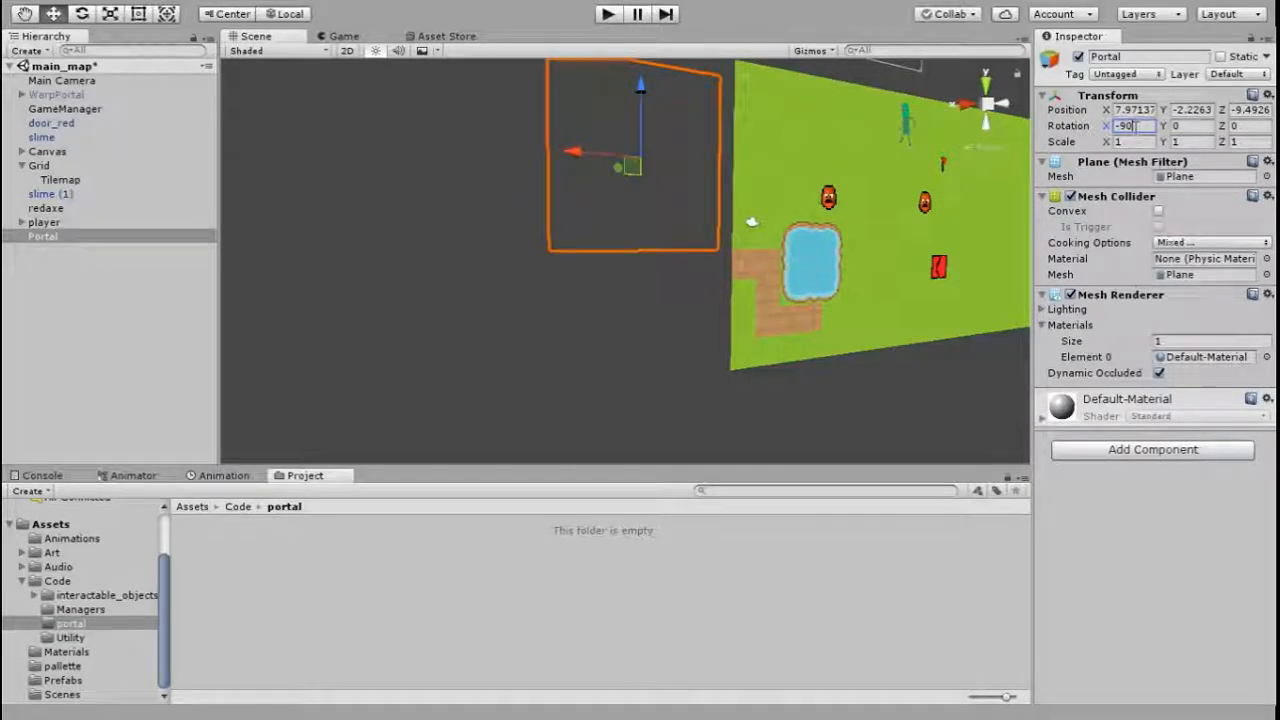
- Reselect the Portal object and examine its alignment against the map from several angles
click(627, 280)
scroll(476, 162, up, 2)
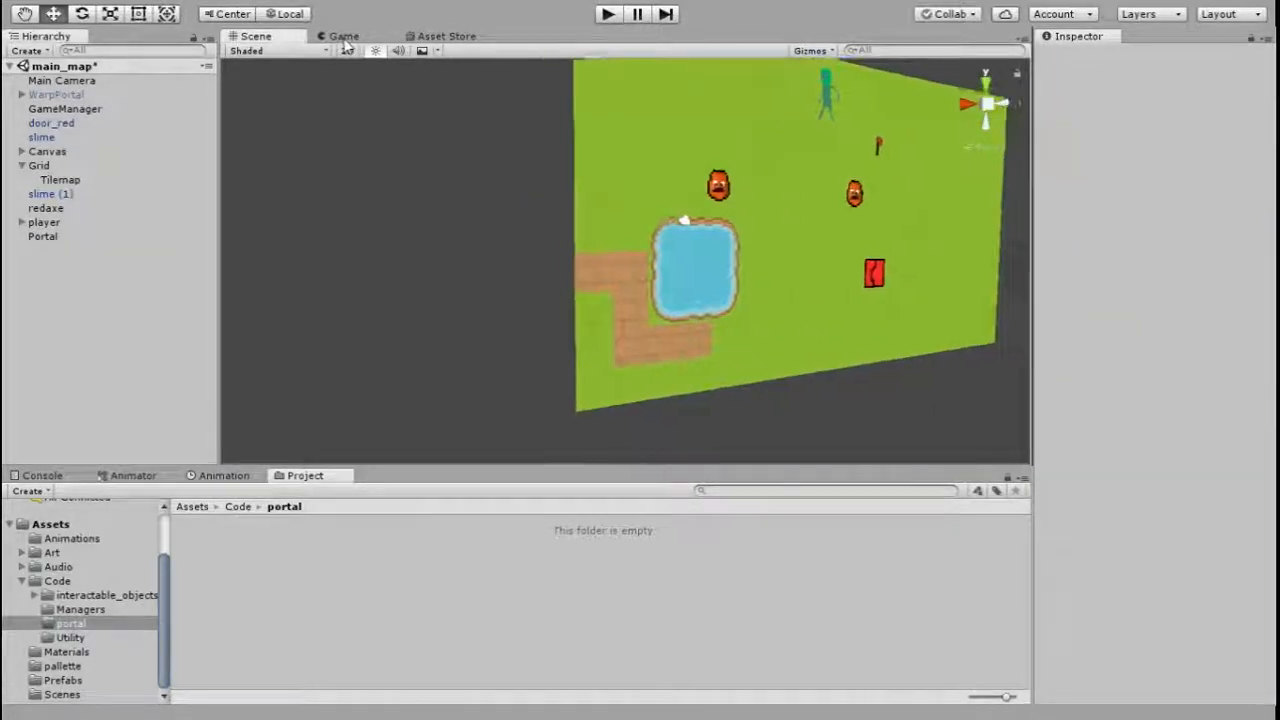
click(58, 237)
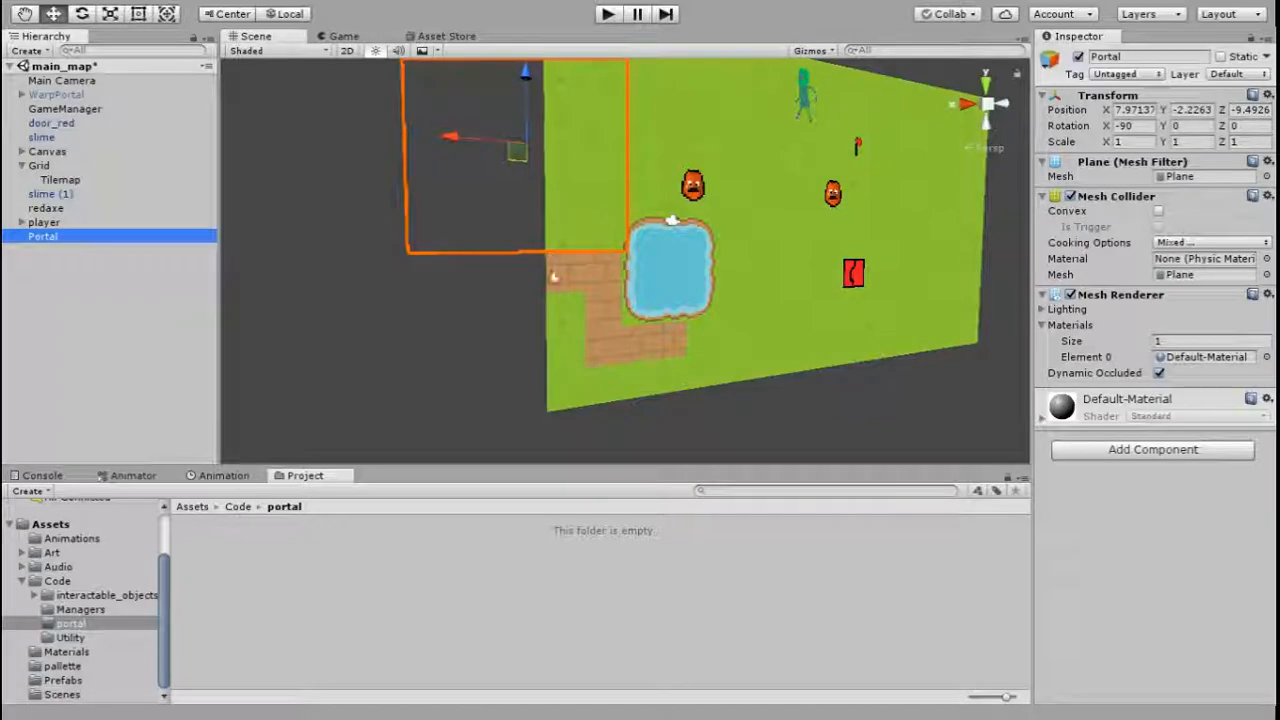
scroll(470, 245, up, 5)
scroll(577, 303, down, 3)
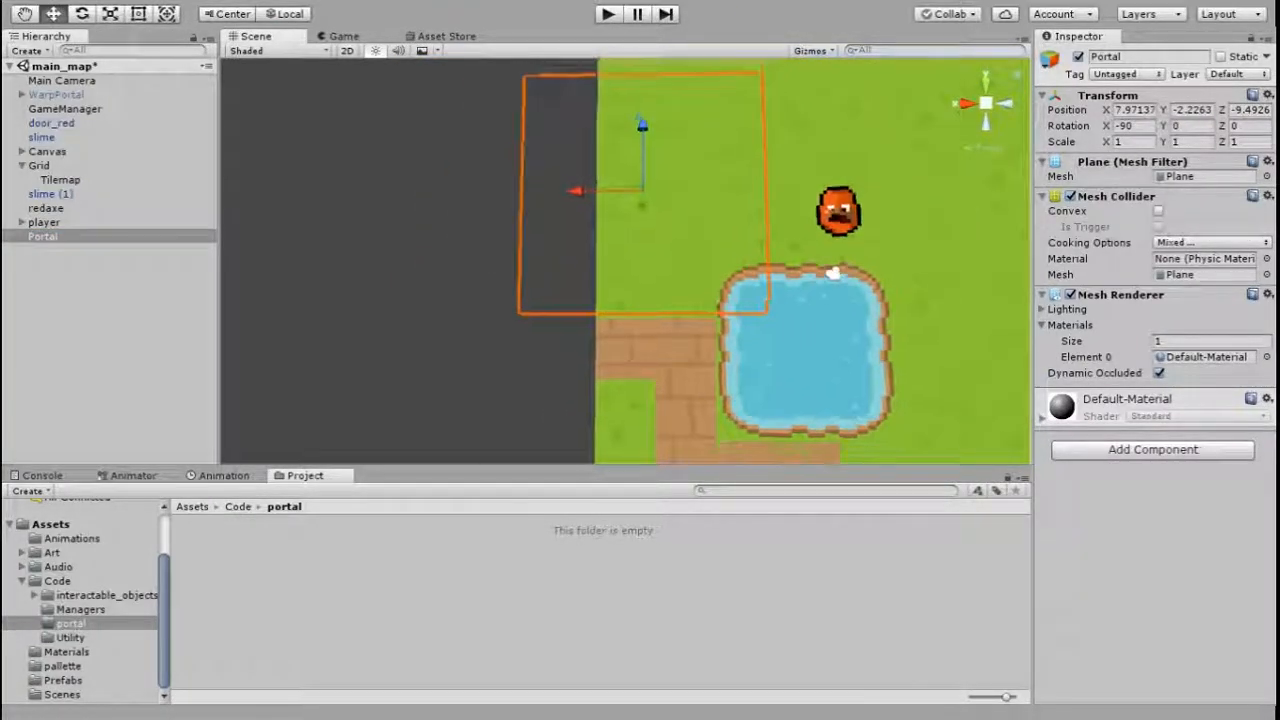
scroll(758, 300, up, 1)
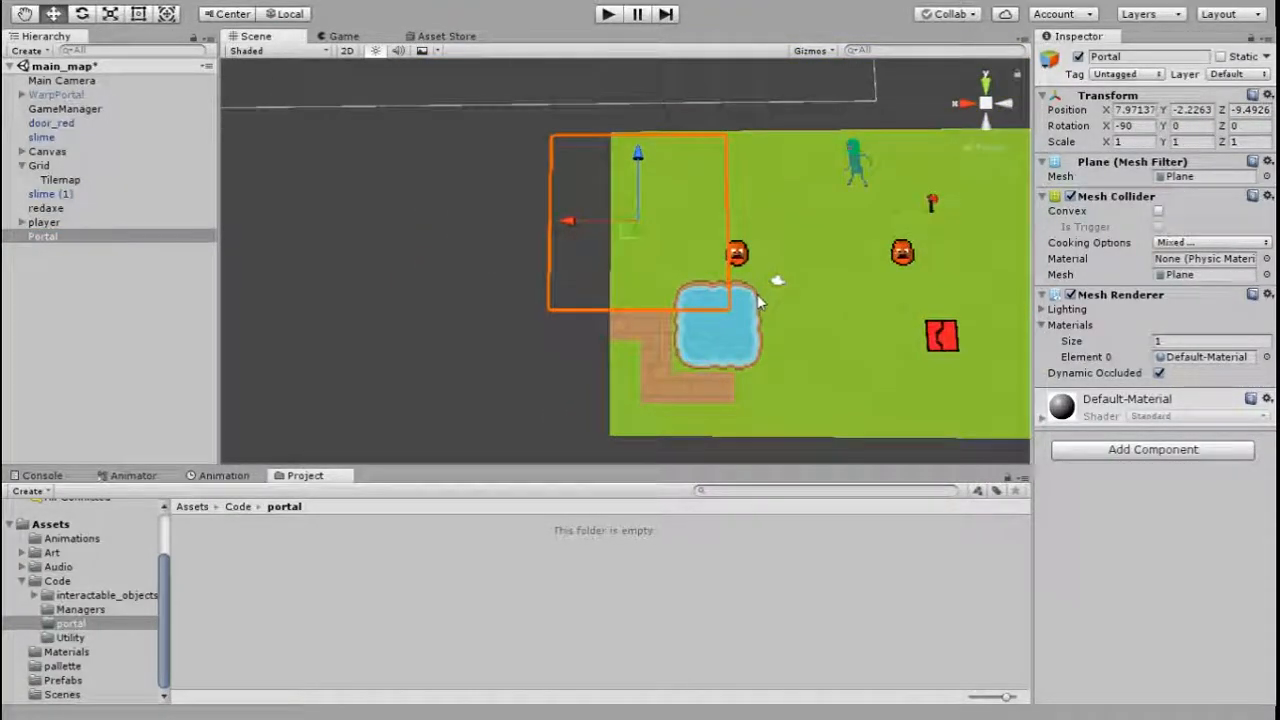
- Add a new Camera at the scene's root level, with Orthographic projection and size 2
click(90, 290)
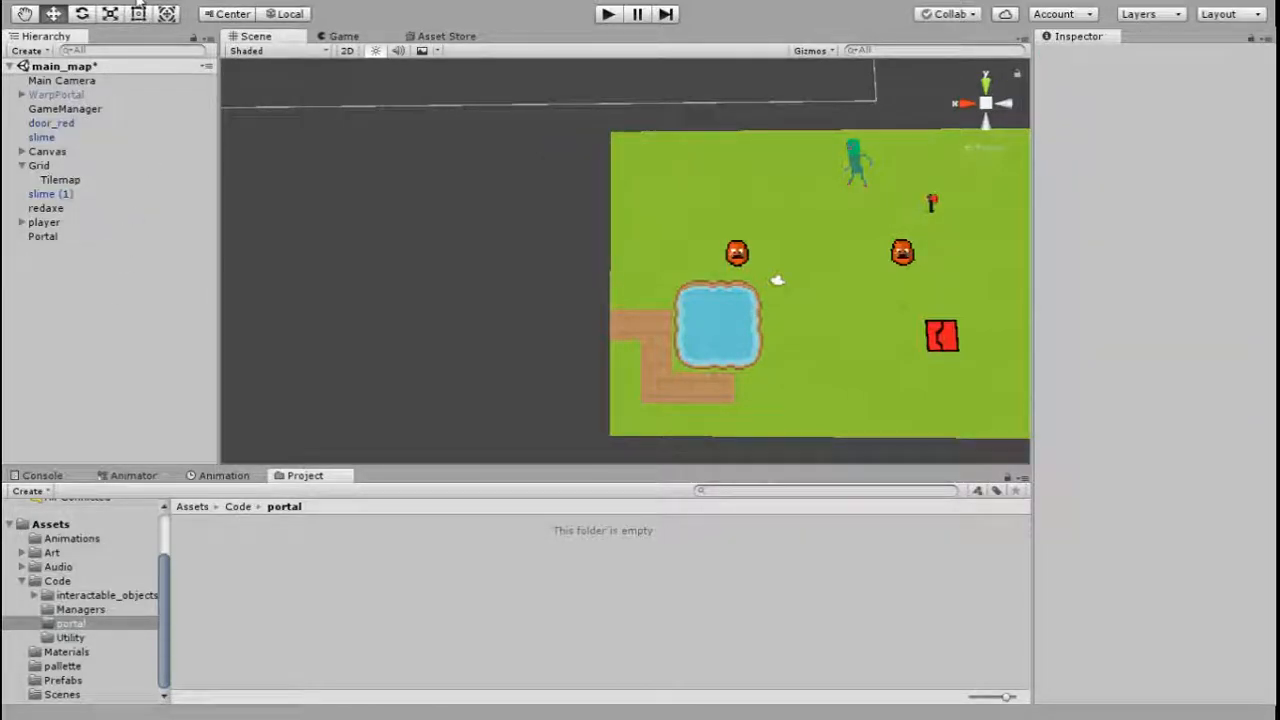
click(185, 187)
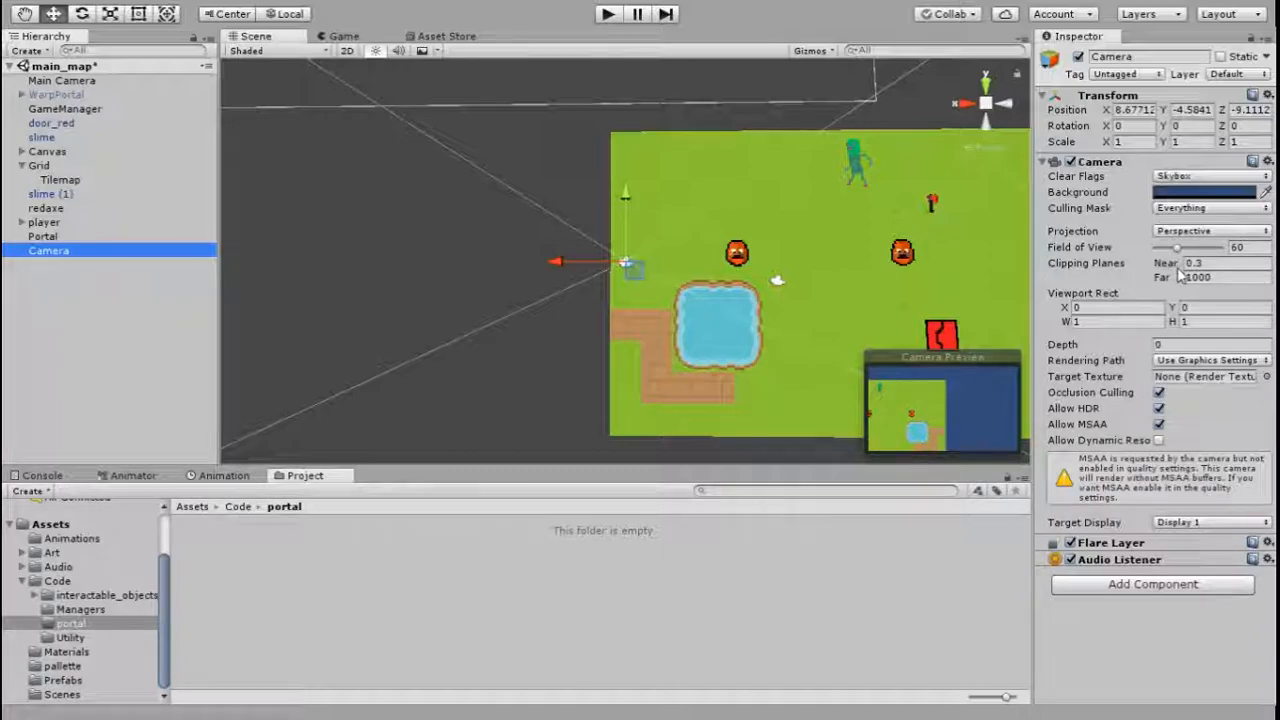
click(1210, 231)
click(1180, 247)
click(1176, 246)
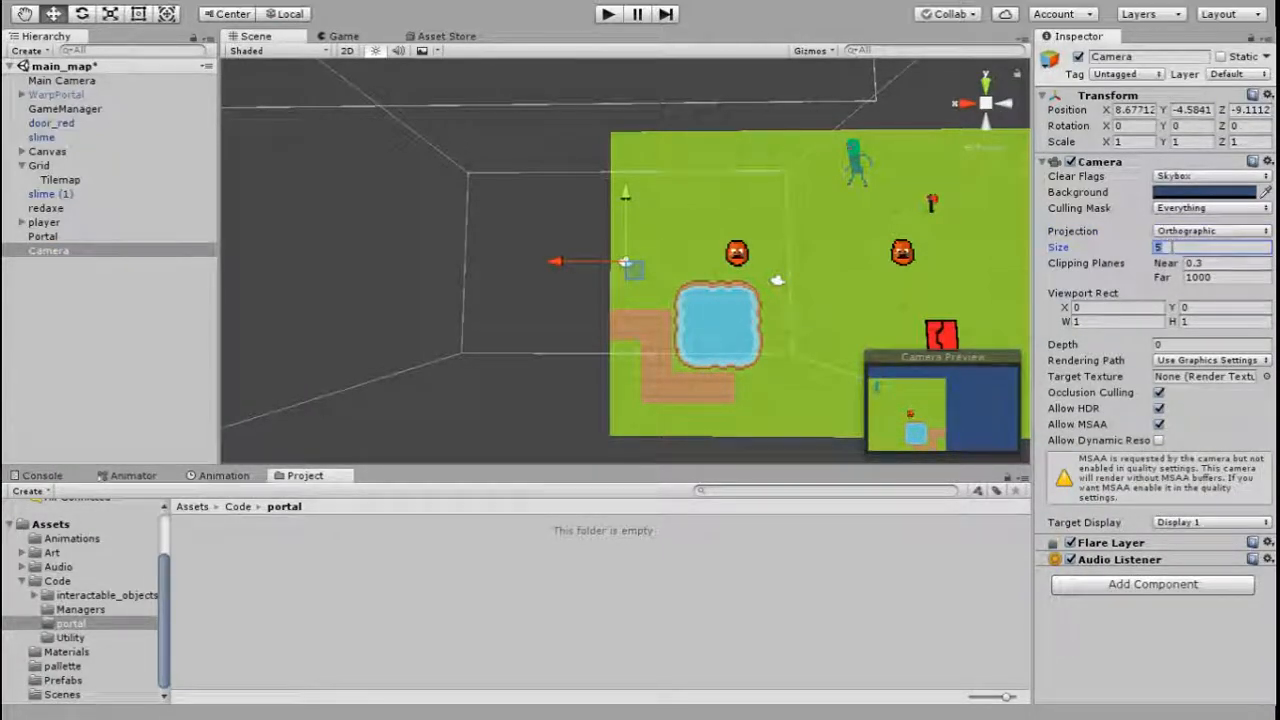
text(2)
- Return the Scene view to 2D and move the new camera near the player, at about X 0.08 and Y -3.4
click(348, 51)
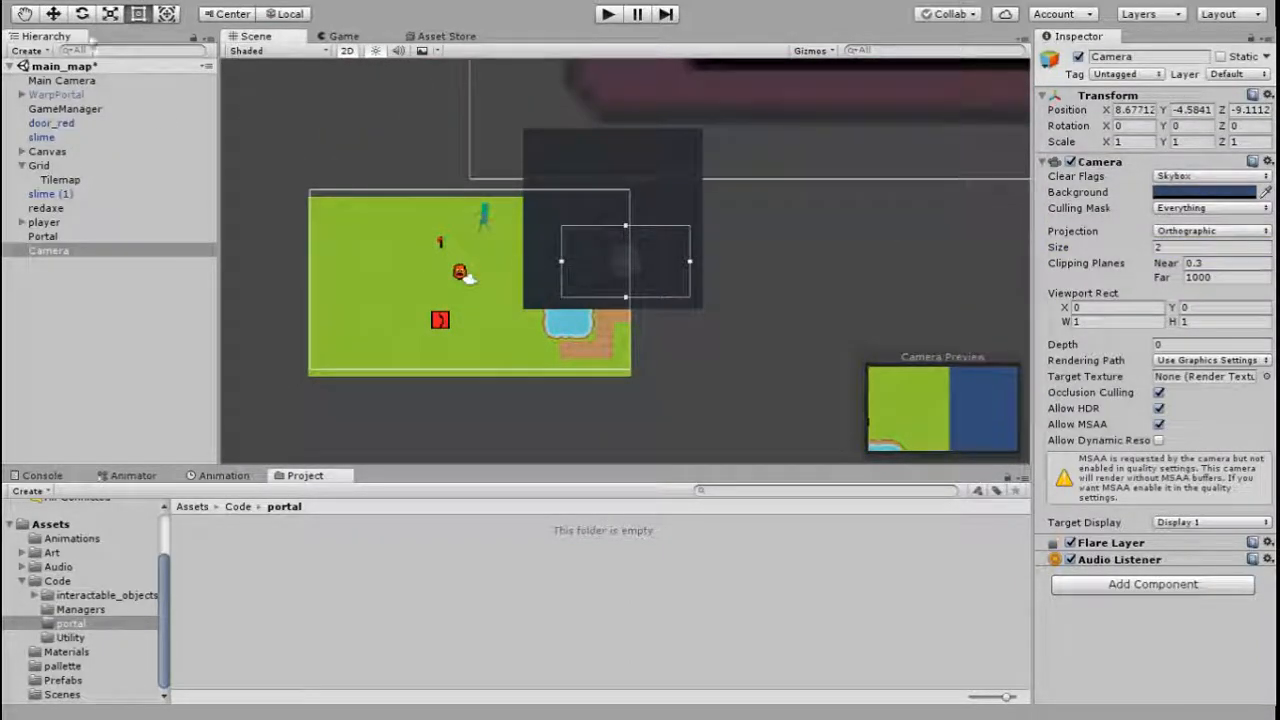
click(54, 13)
drag(630, 258, 482, 234)
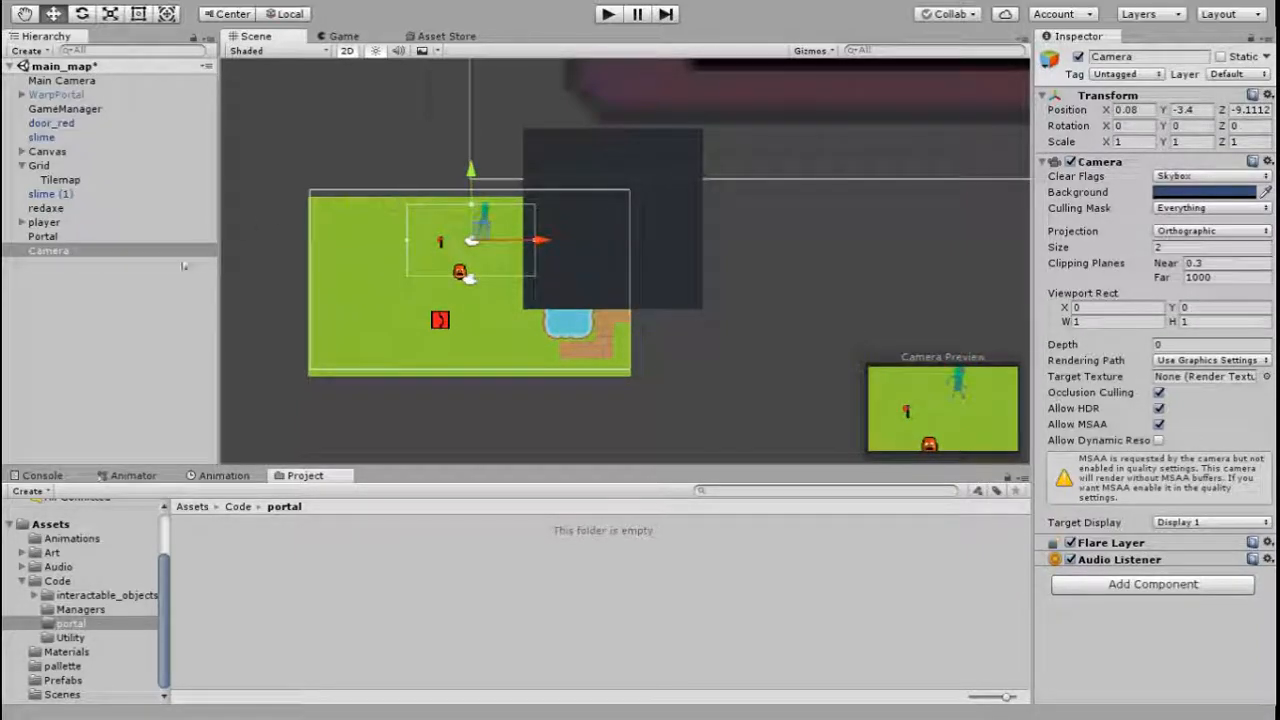
- Create a Render Texture in the Code/portal folder and name it portal
click(72, 624)
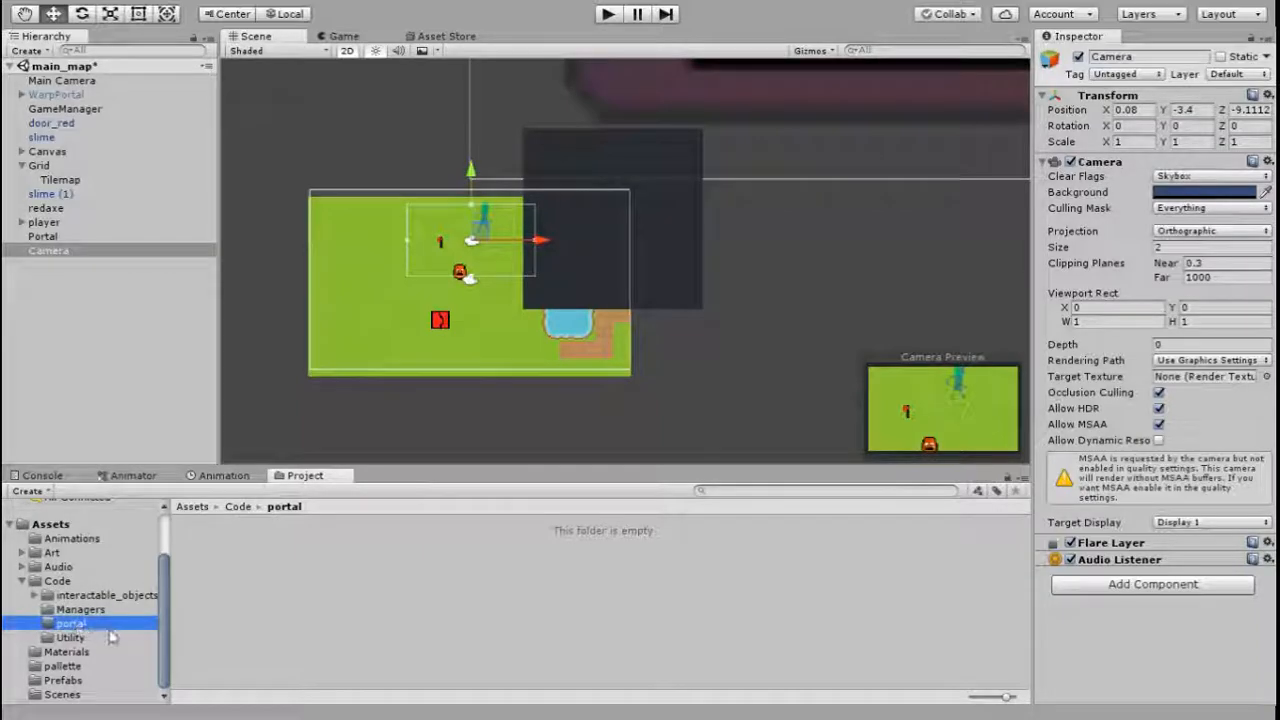
click(310, 576)
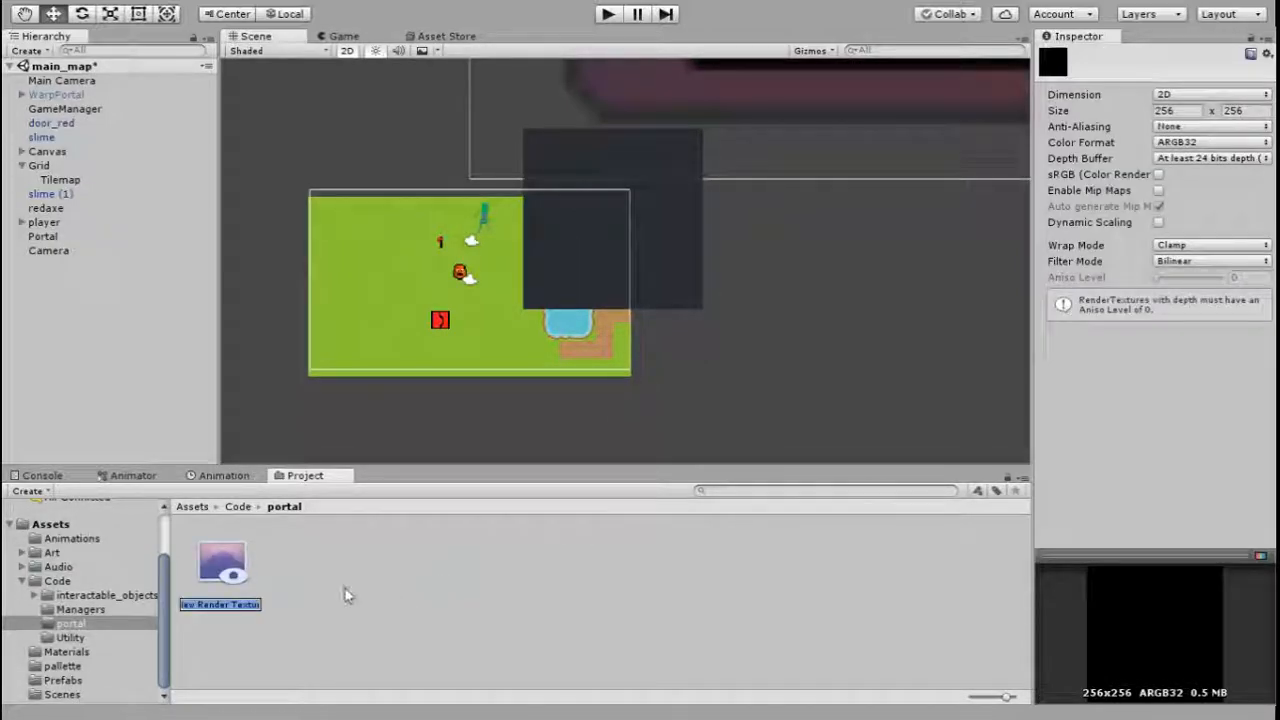
text(portal)
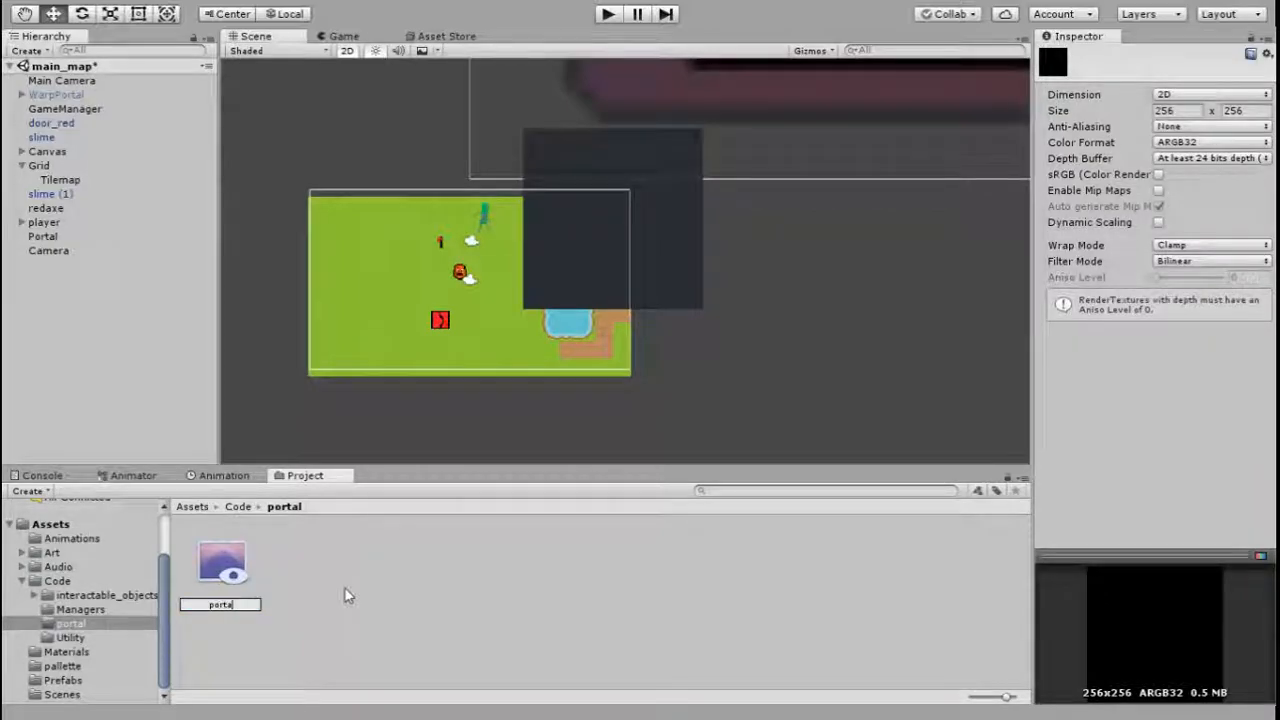
- Complete the new render texture's name as portalRender and set its Filter Mode to Point
text(Render)
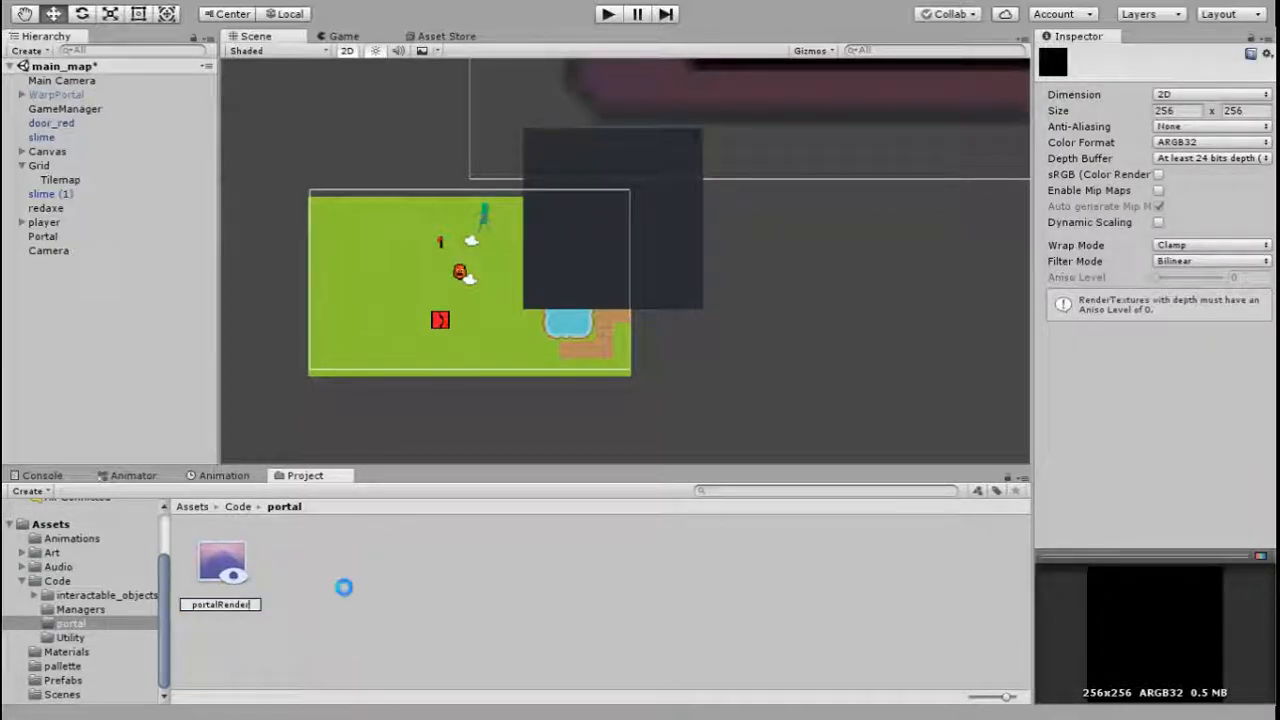
key(Return)
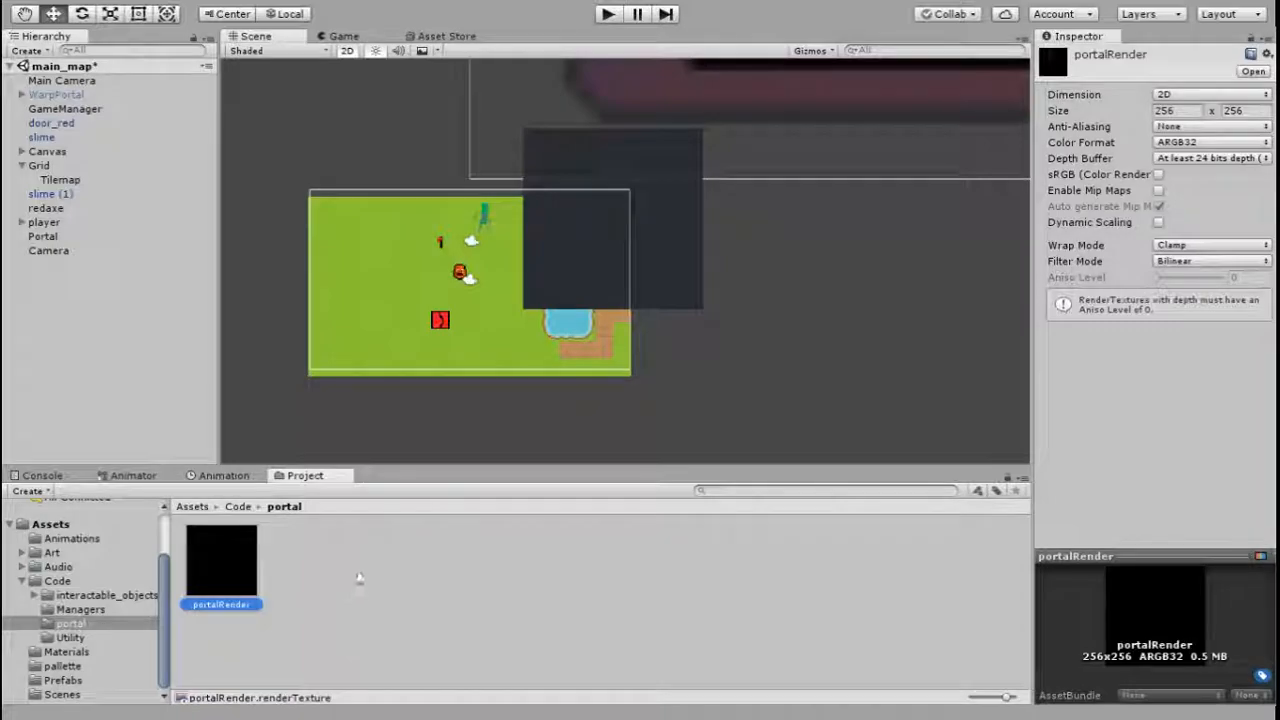
click(1189, 262)
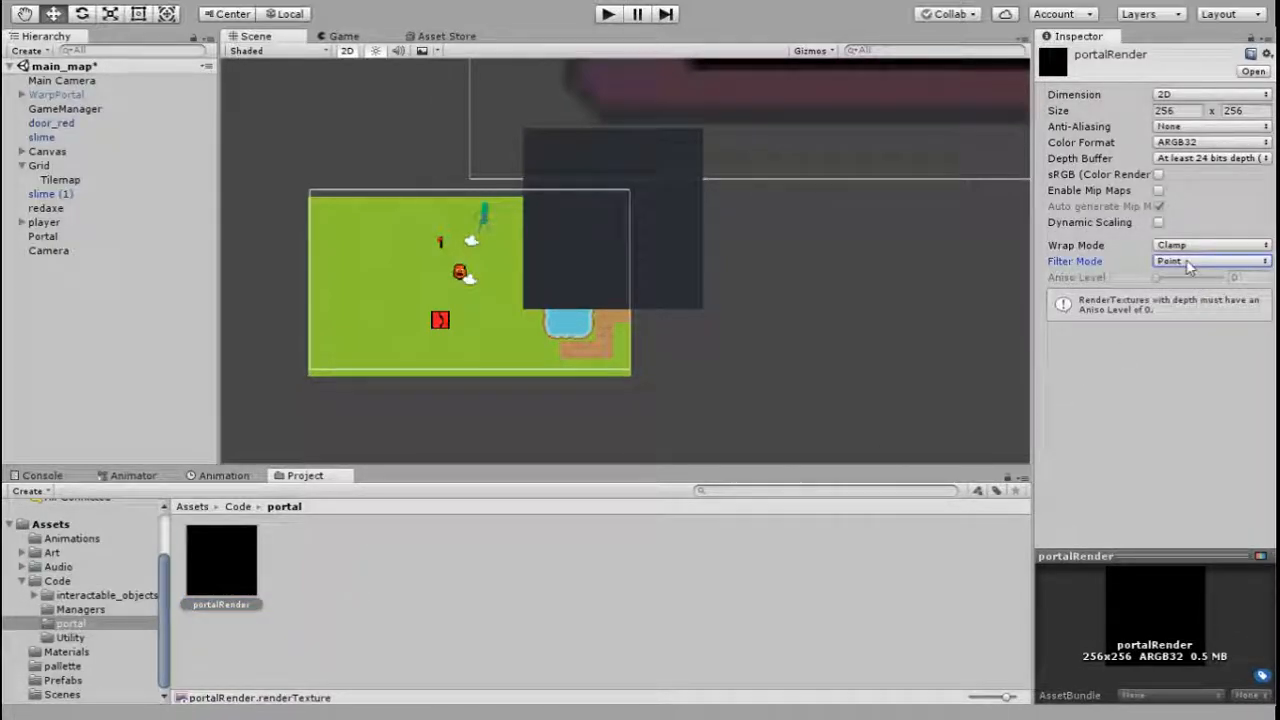
- Create a new Material in the portal folder and name it portalMaterial
click(346, 569)
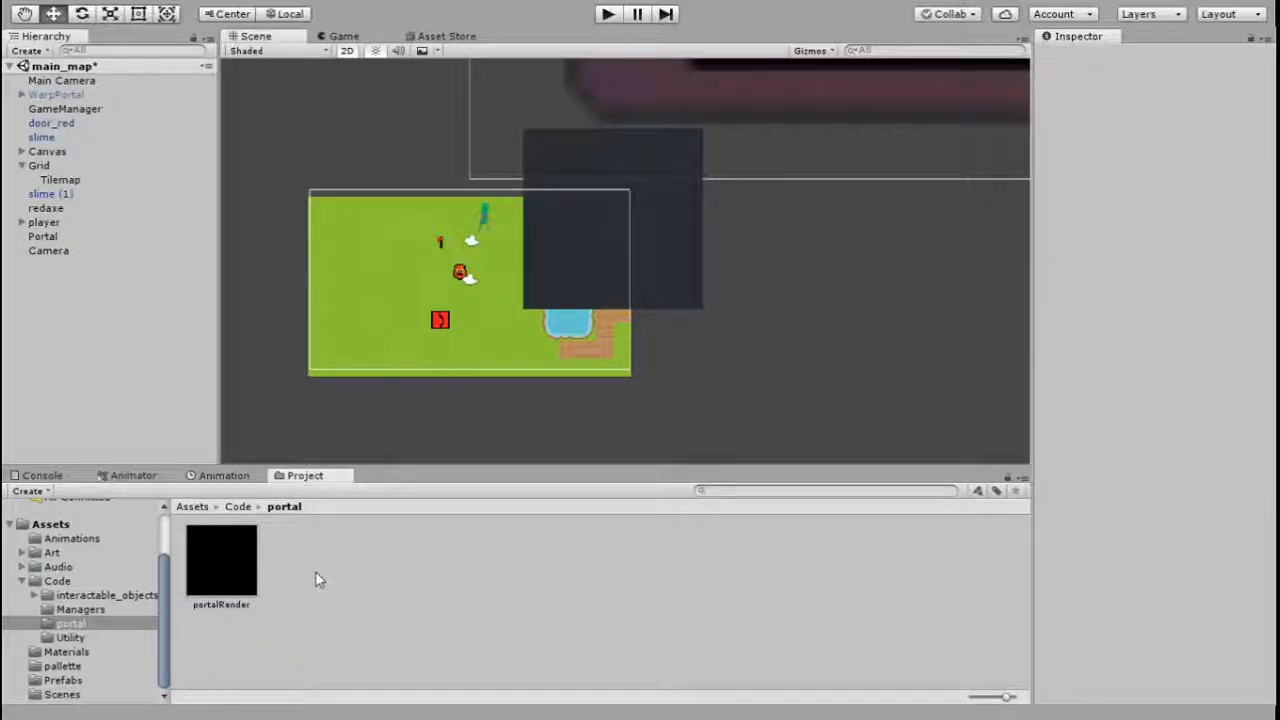
click(312, 574)
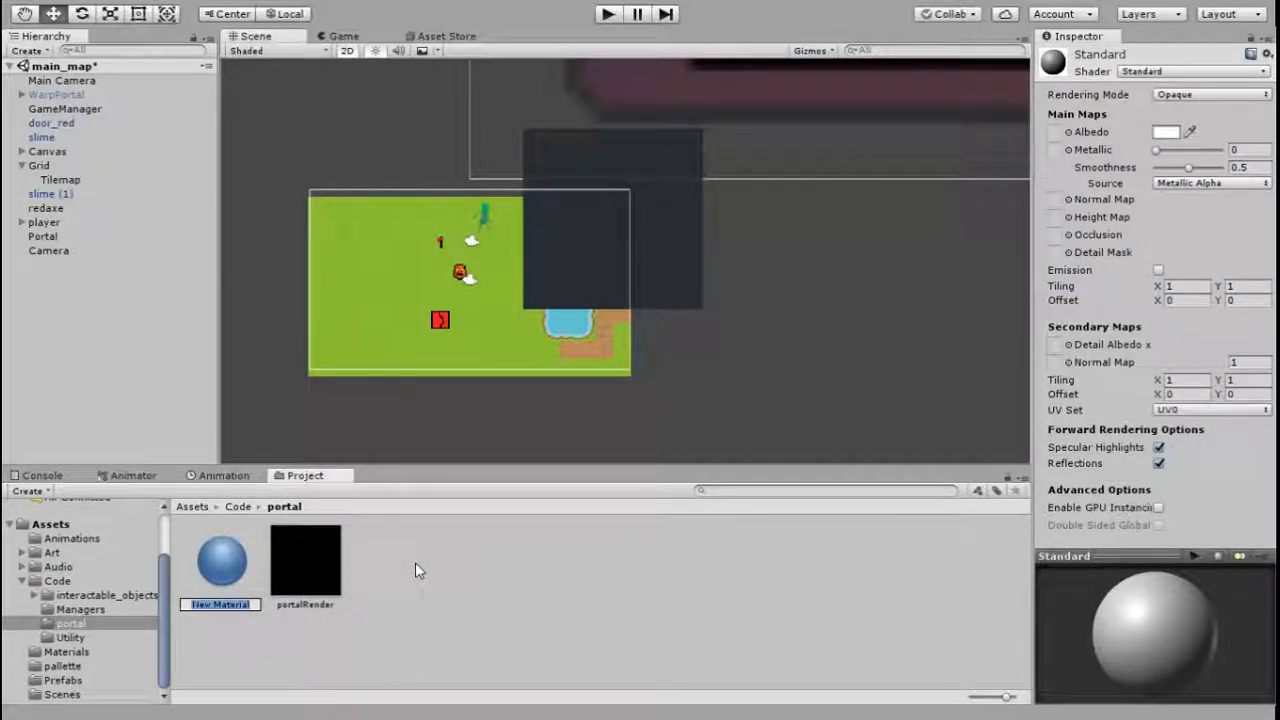
text(portalMaterial)
key(Return)
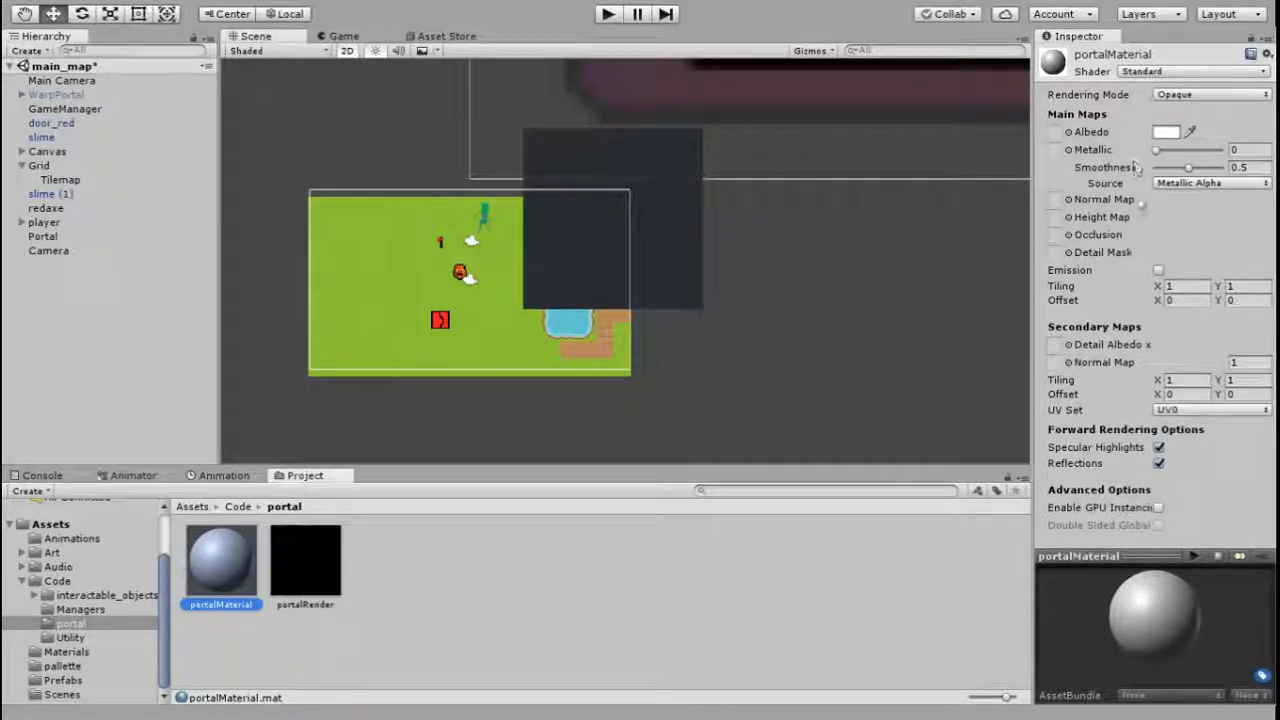
- Set portalMaterial's shader to Legacy Shaders/Diffuse and assign portalRender as its Base (RGB) texture
click(979, 449)
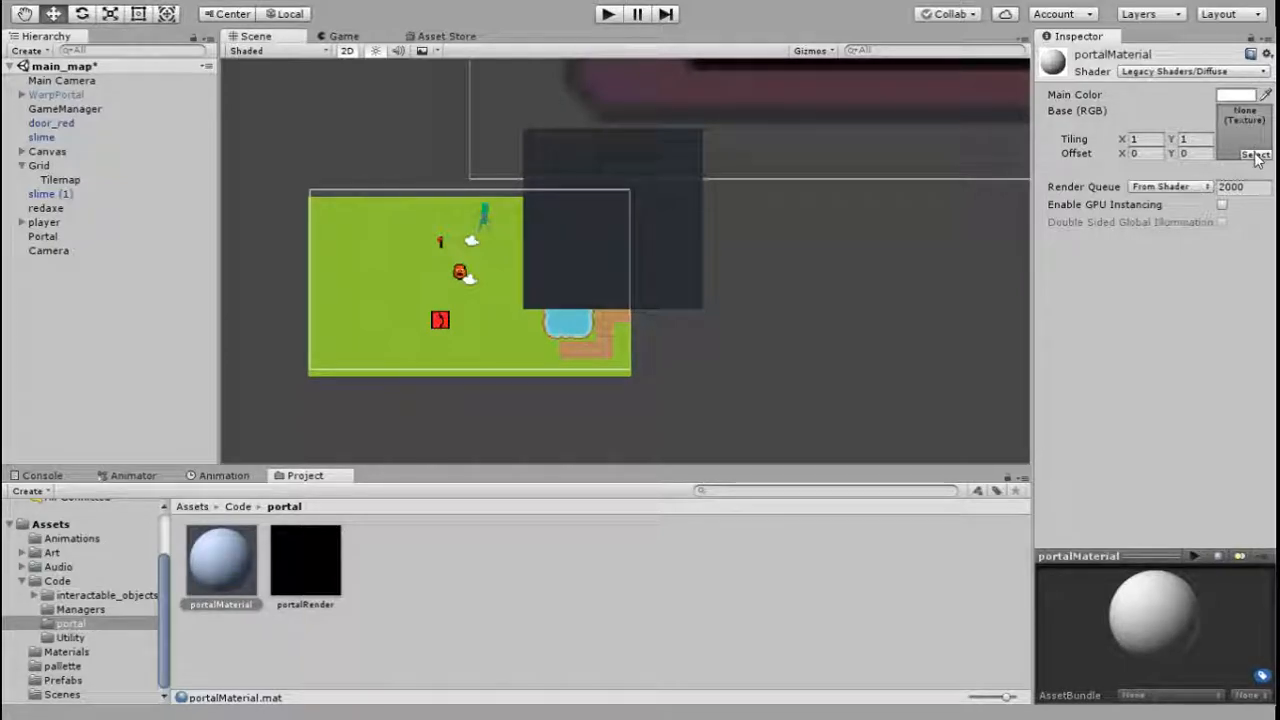
click(533, 239)
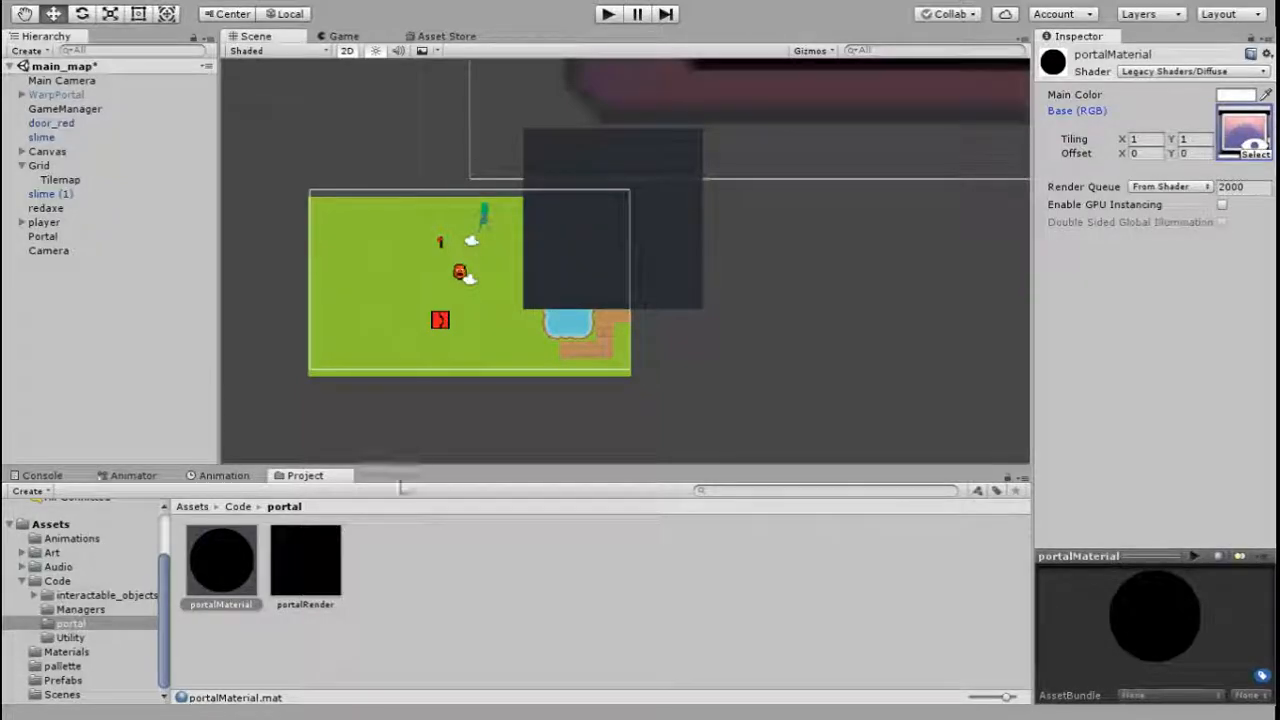
click(460, 572)
click(320, 590)
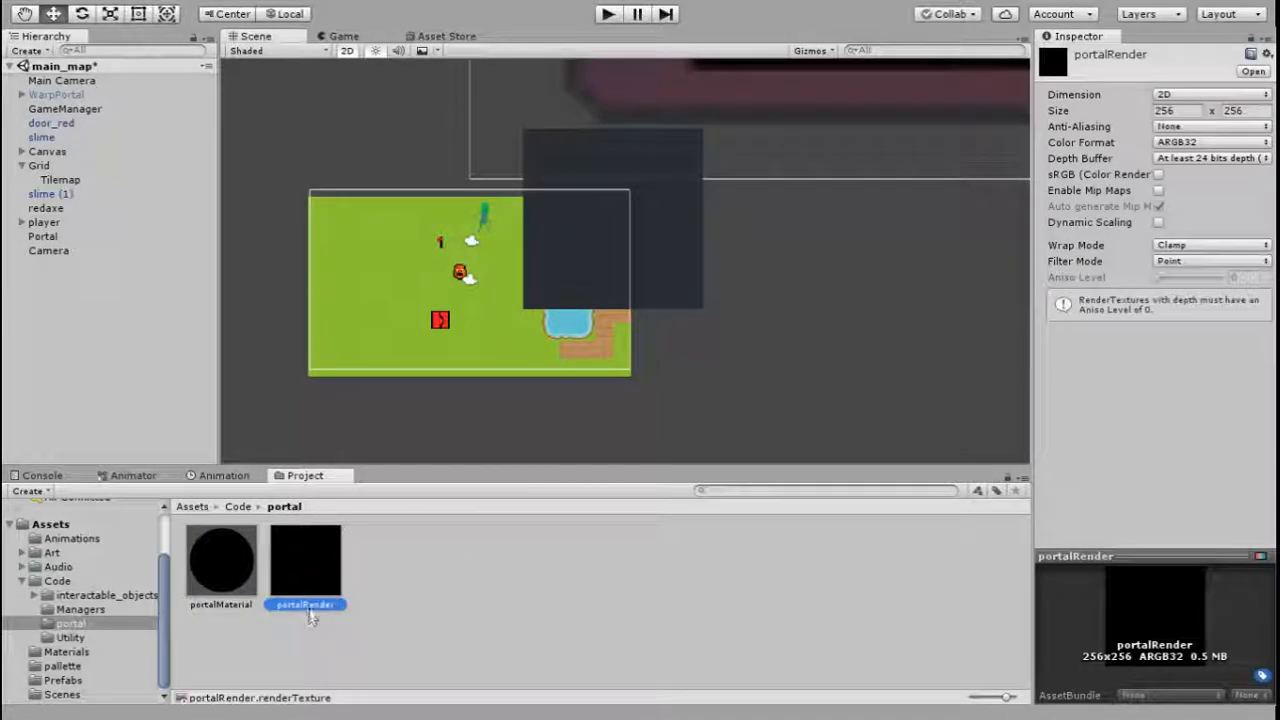
- Assign portalMaterial to Element 0 of the Portal plane's Mesh Renderer materials
click(203, 568)
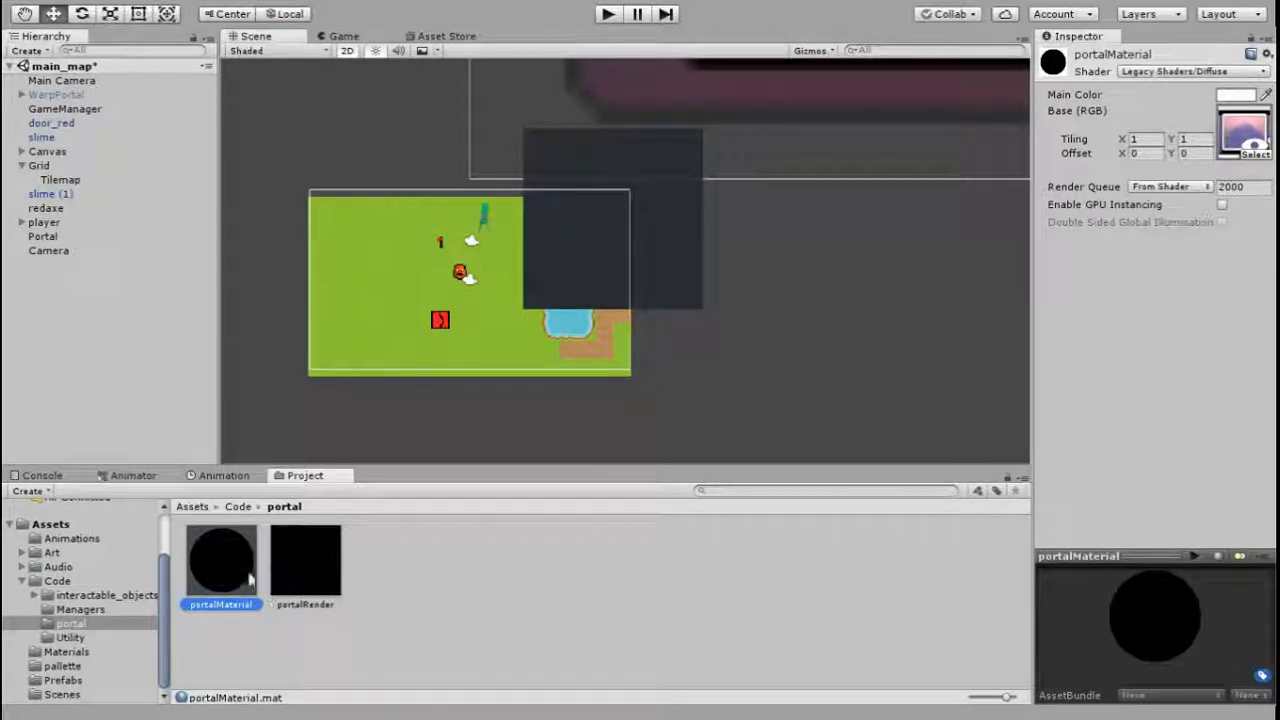
click(44, 237)
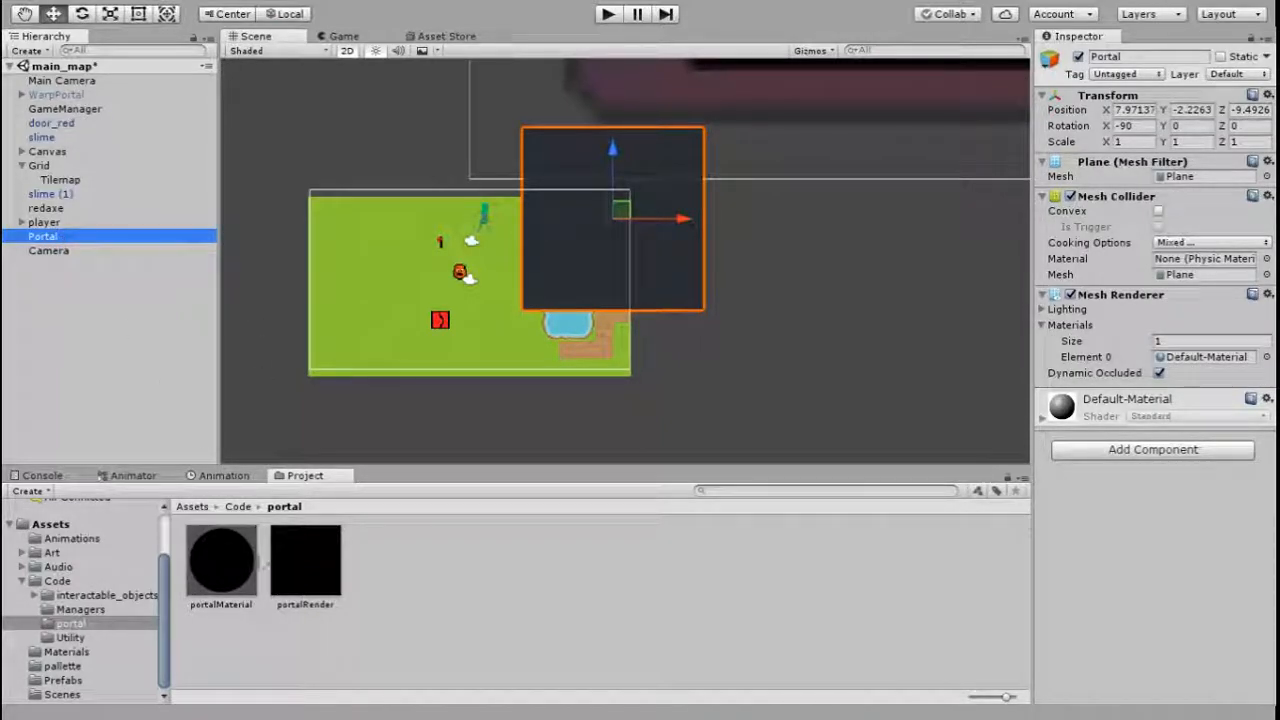
drag(238, 570, 1199, 367)
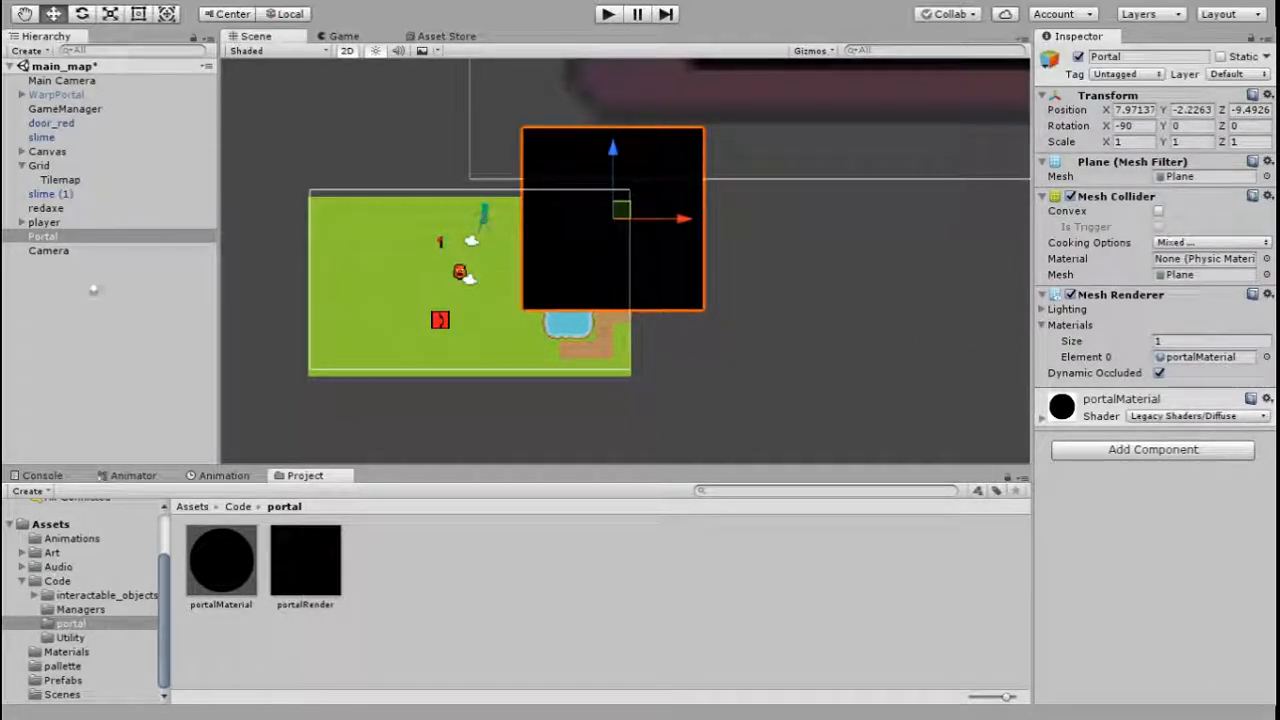
- Assign portalRender as the Target Texture of the new Camera
click(57, 255)
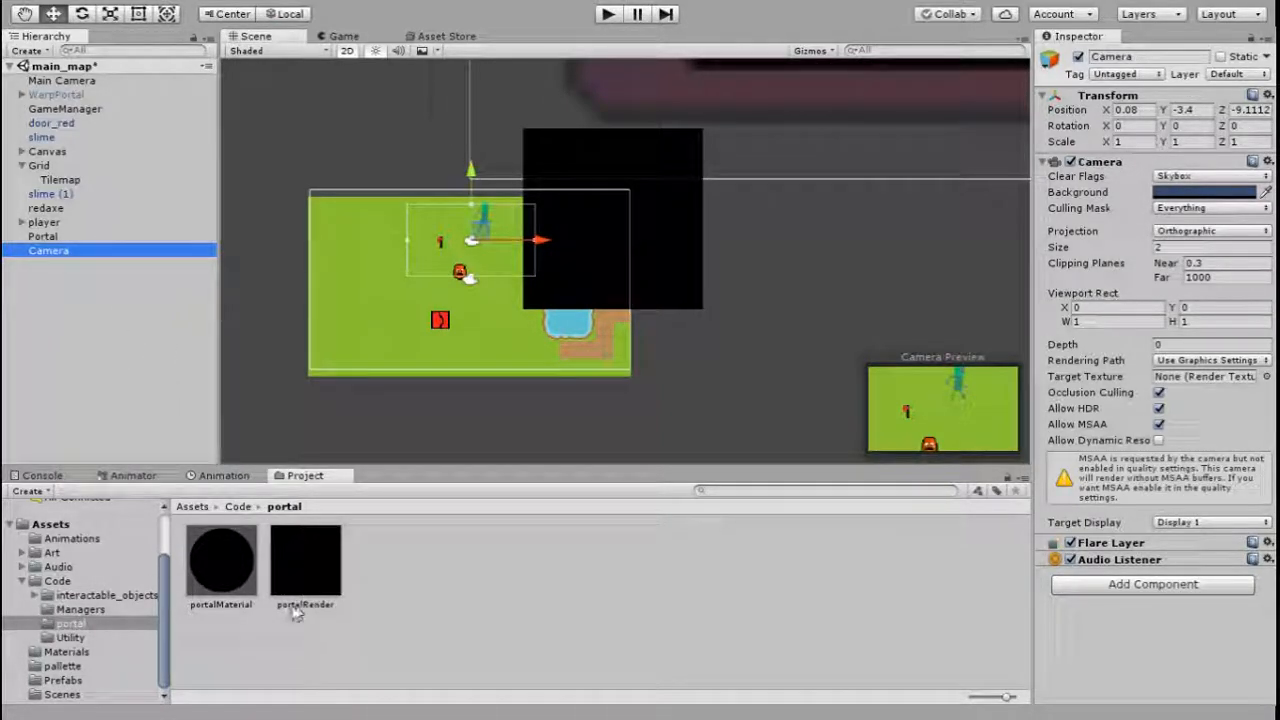
click(310, 580)
drag(430, 534, 1188, 381)
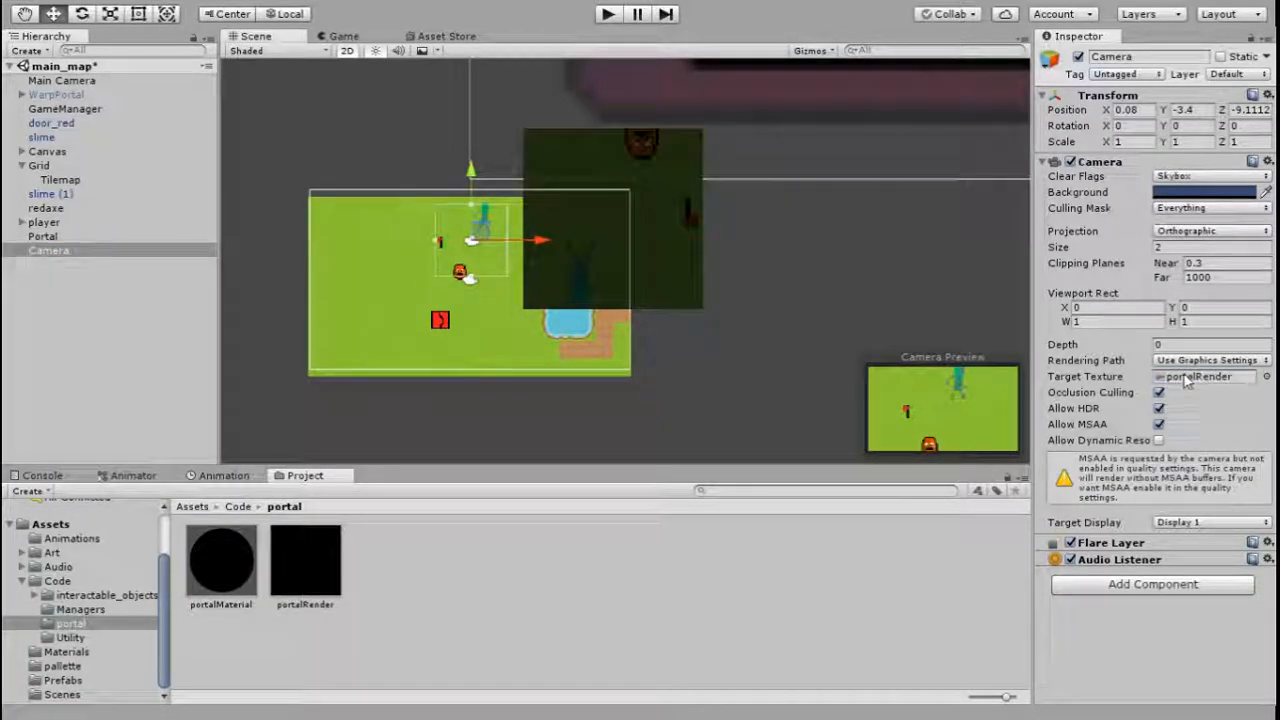
- Move the Portal plane over the map's left edge, to about X -9.82 and Y -3.32
scroll(580, 272, up, 4)
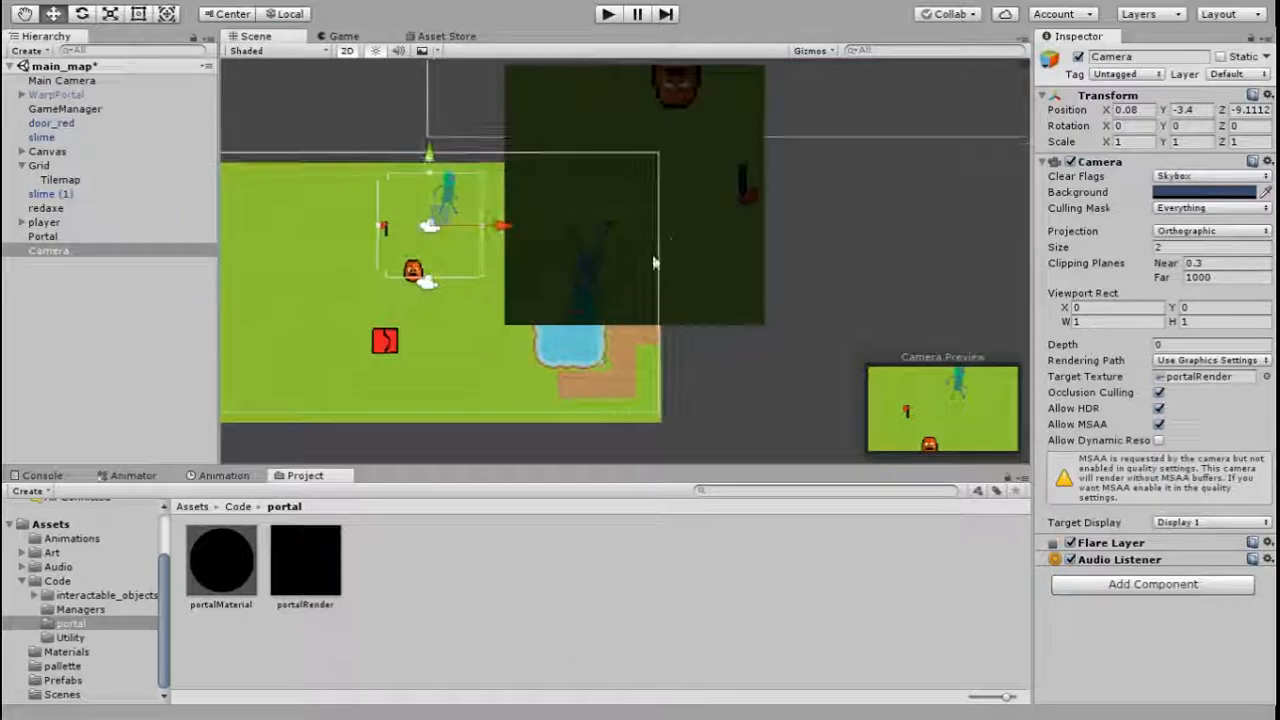
middle_drag(731, 240, 693, 303)
scroll(681, 312, down, 3)
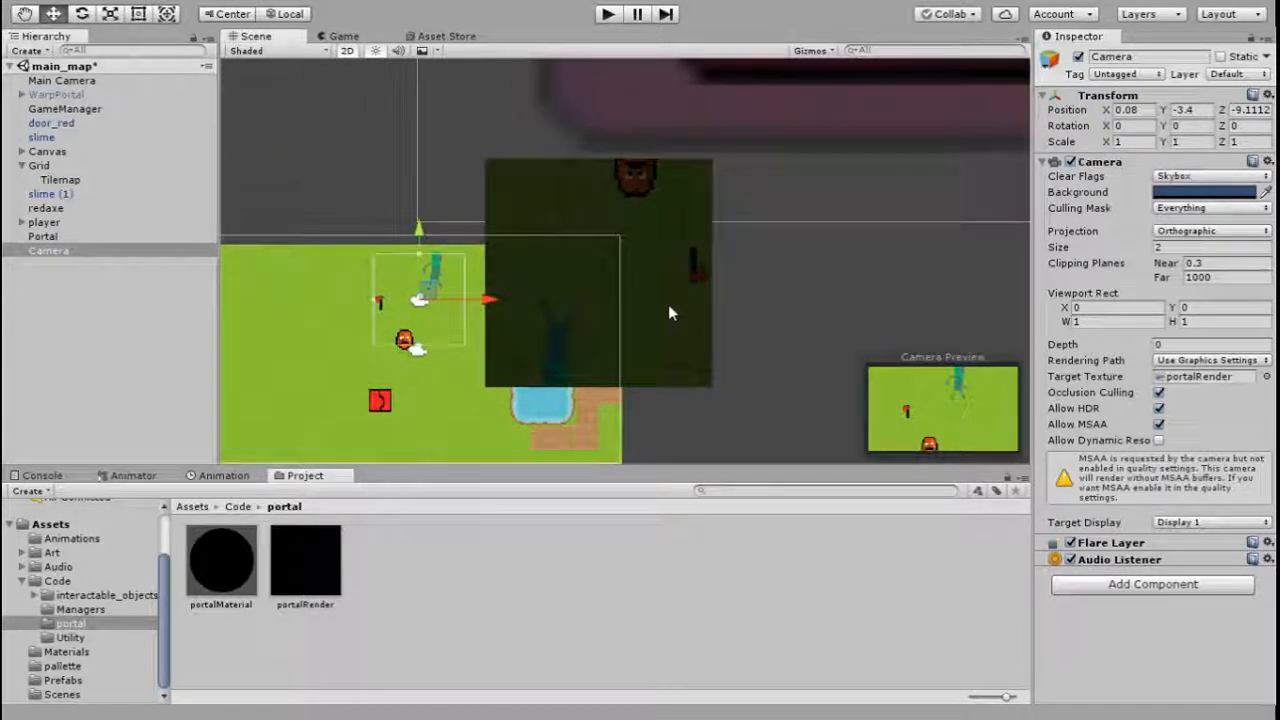
click(58, 237)
drag(606, 262, 280, 260)
middle_drag(446, 346, 621, 287)
drag(459, 201, 378, 232)
- Shift the new Camera slightly down to about Y -3.75, keeping X at 0.08
click(48, 250)
mouse_move(595, 241)
mouse_down()
mouse_move(677, 251)
mouse_move(609, 208)
mouse_move(592, 238)
mouse_move(603, 275)
mouse_move(601, 248)
mouse_up()
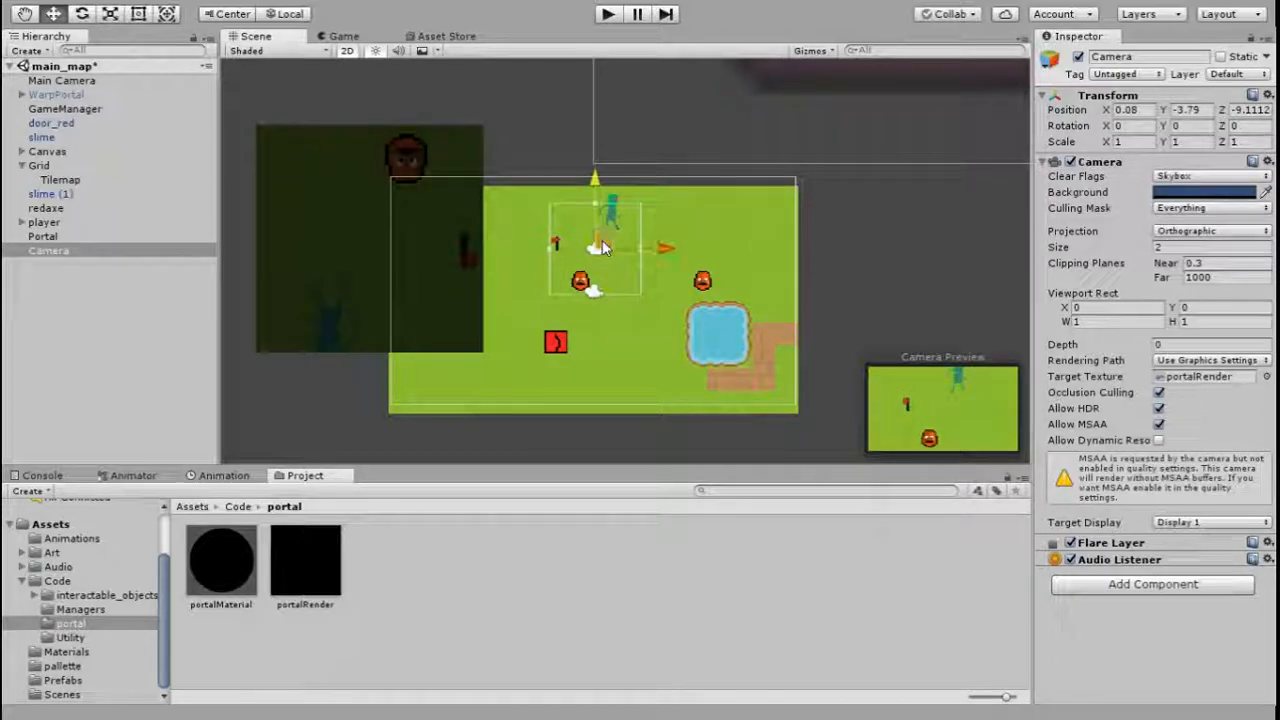
- Try a different Y rotation on the Portal plane and reset it to 0
click(335, 276)
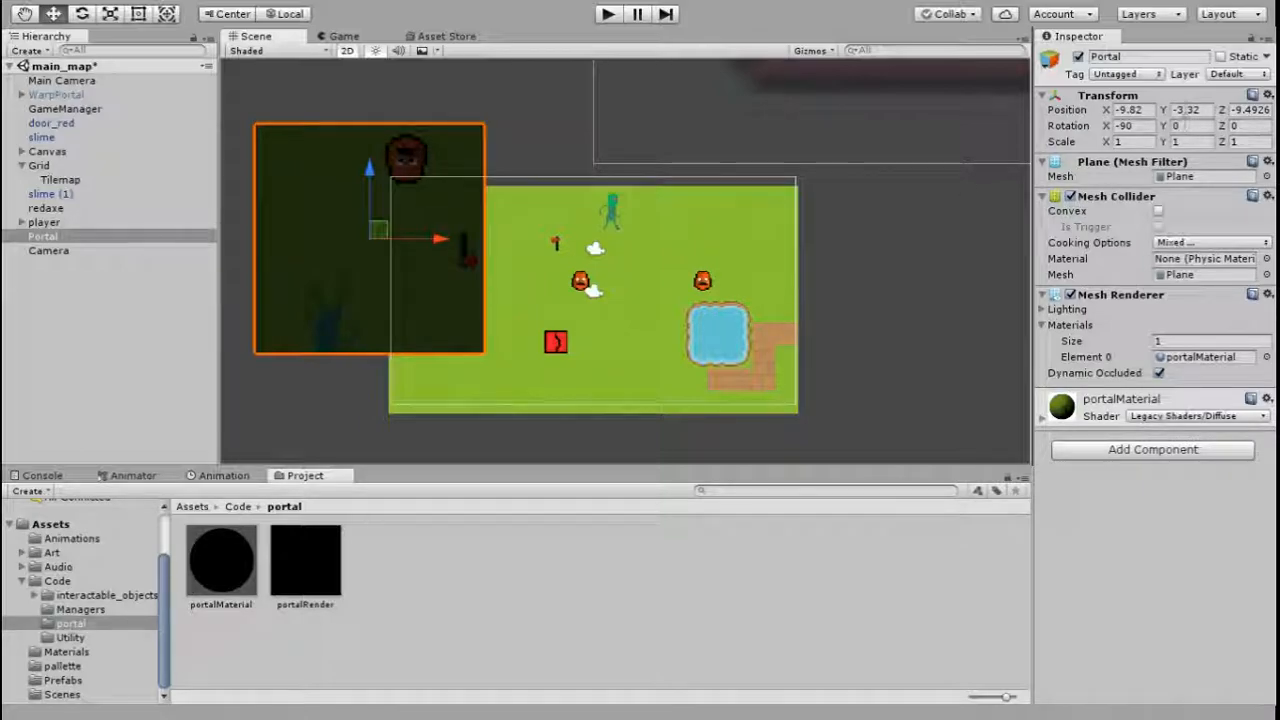
mouse_move(1166, 127)
mouse_down()
mouse_move(1123, 127)
mouse_move(1158, 127)
mouse_up()
click(1188, 127)
text(0)
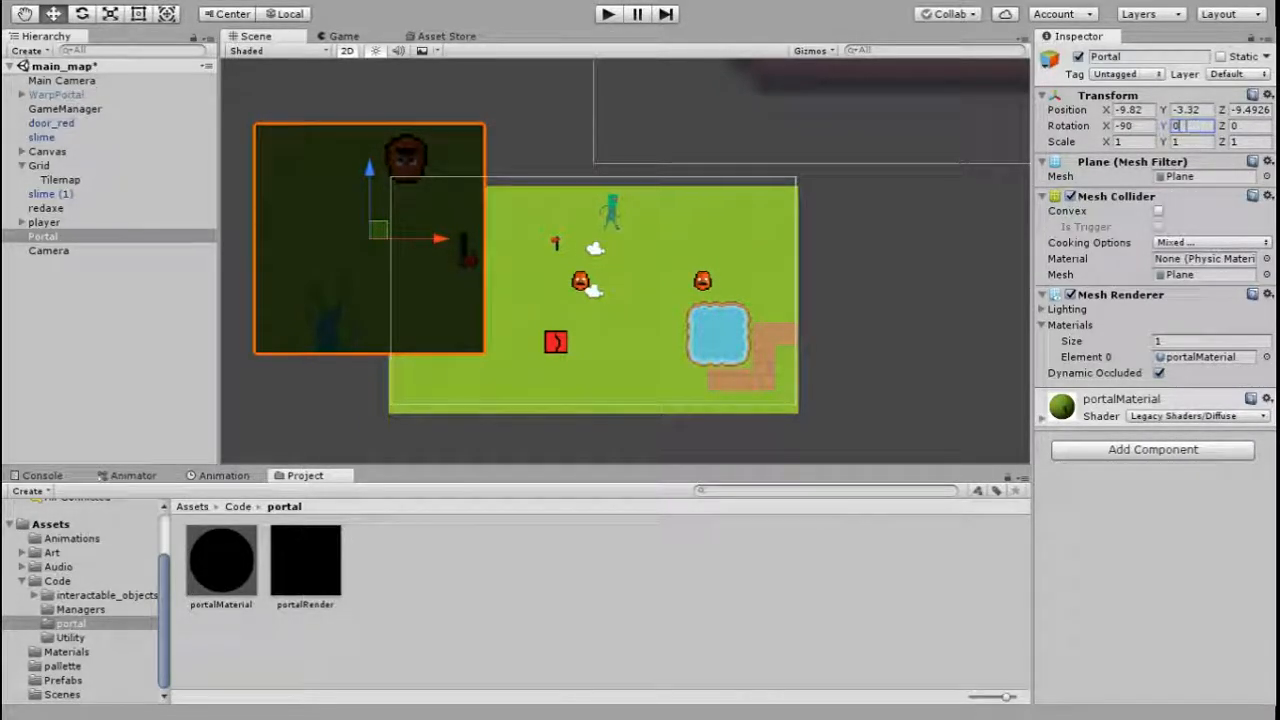
- Try rotating the new Camera about its Z axis and reset the Z rotation to 0
click(48, 250)
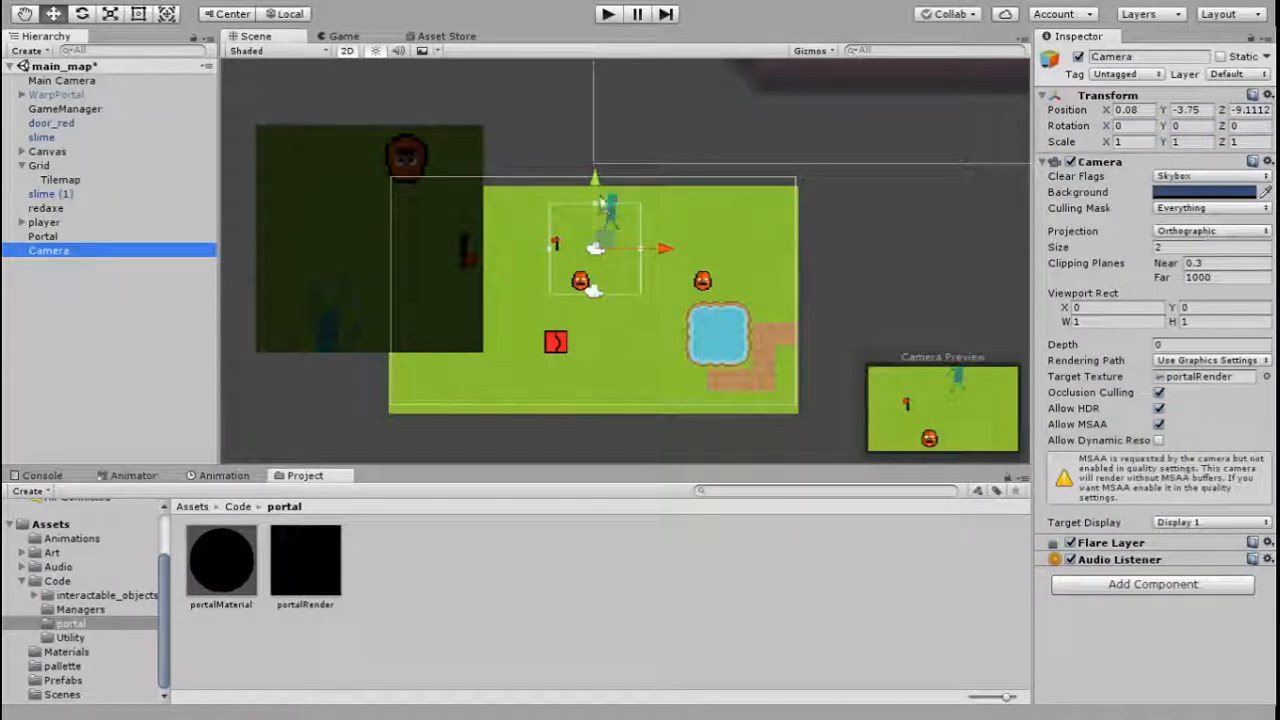
click(82, 13)
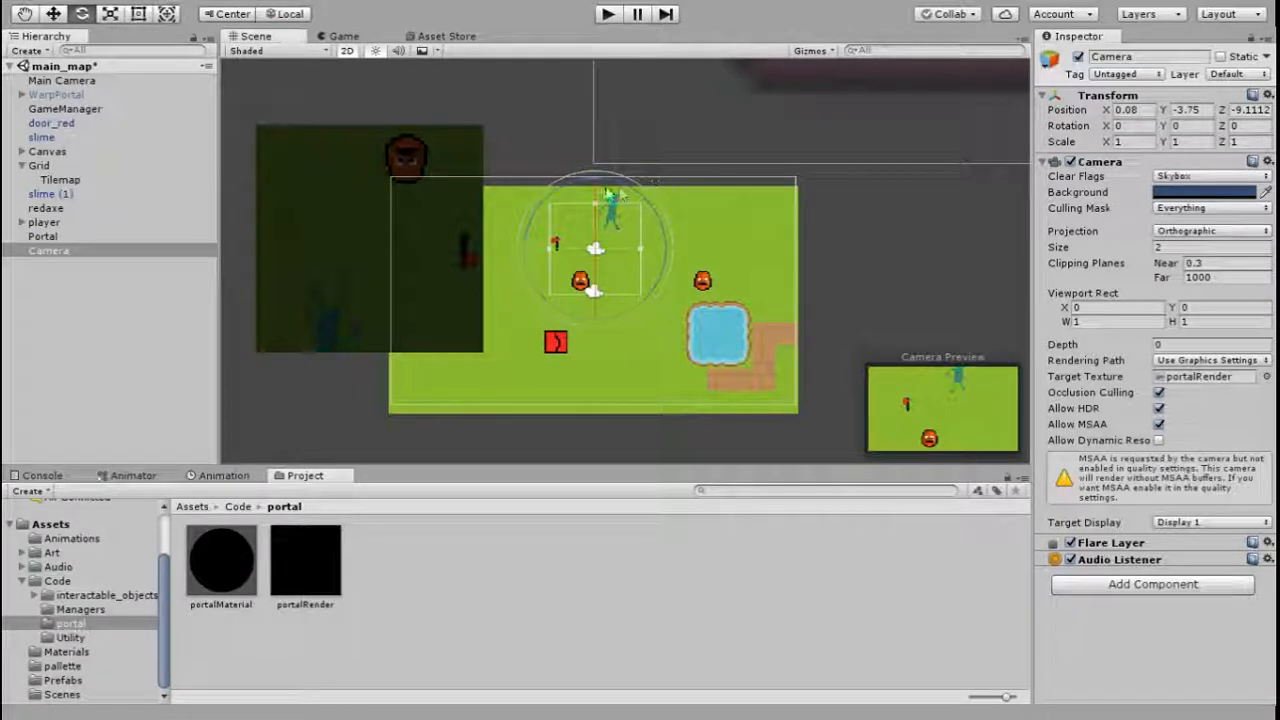
drag(596, 203, 614, 151)
click(1249, 126)
text(0)
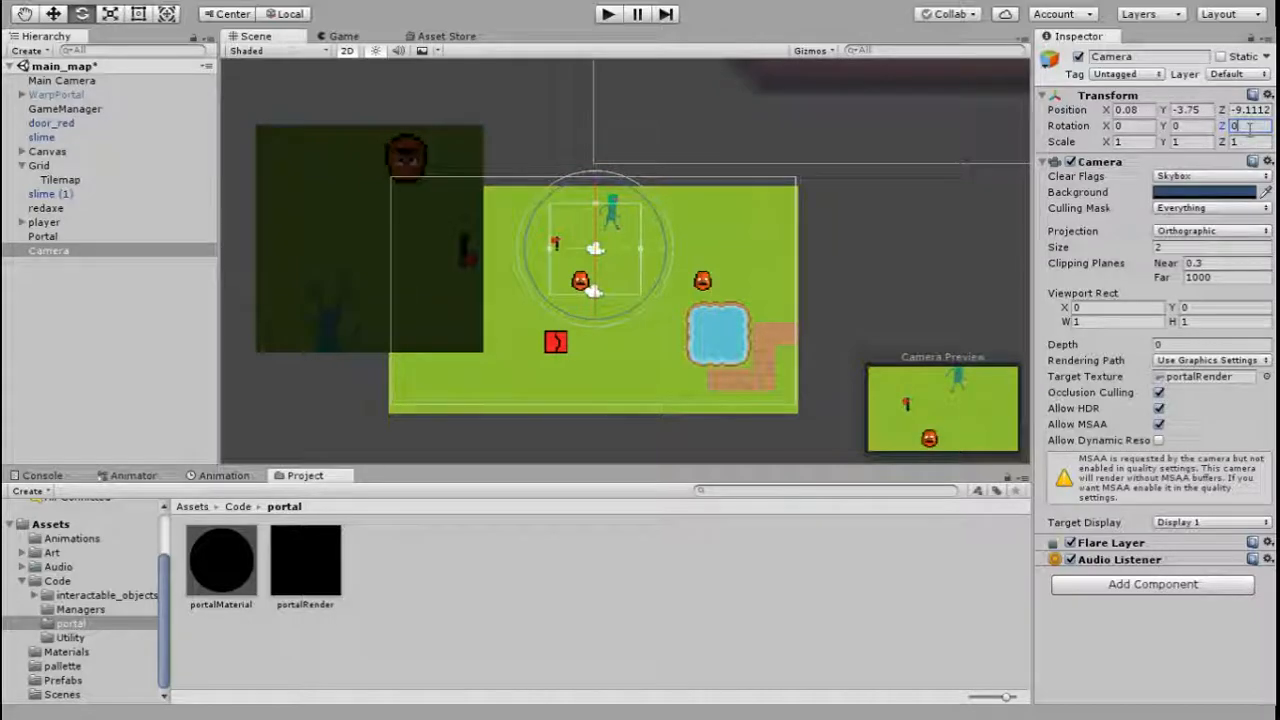
- Shrink the Portal plane to about 0.64 by 0.54 in X and Z scale and place it inside the map at about X -5.26, Y -4.16
click(307, 266)
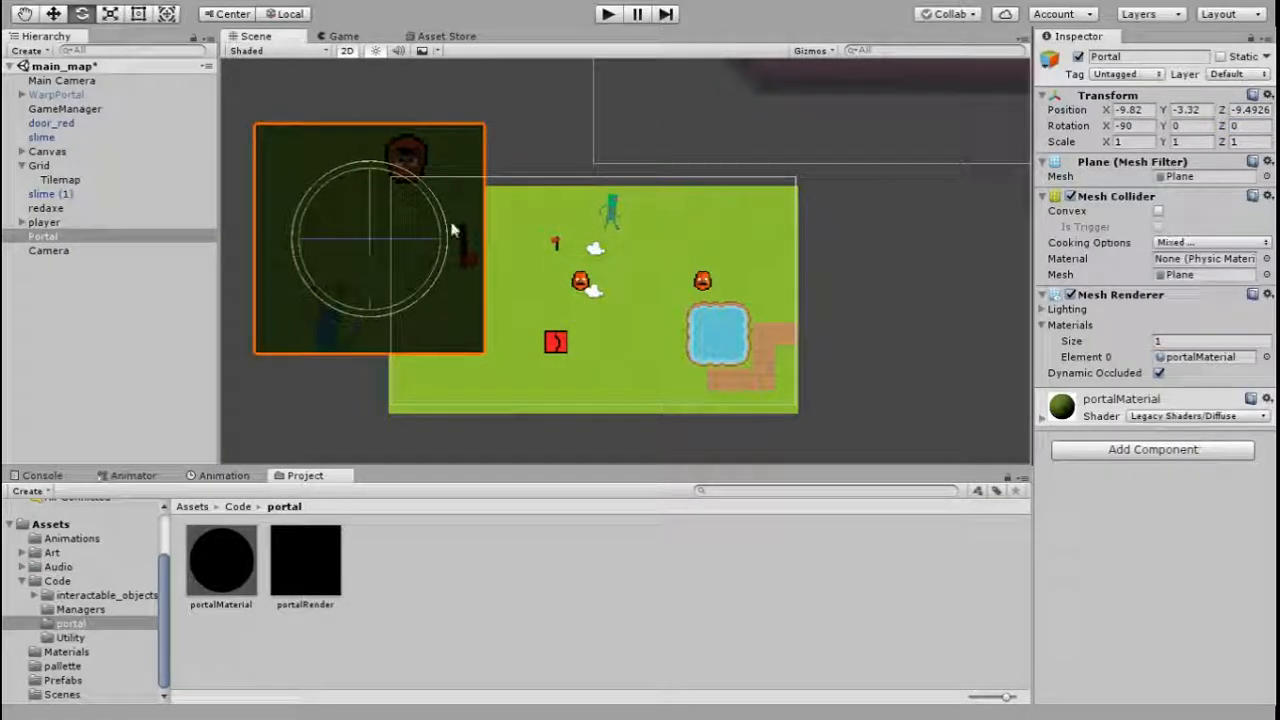
click(138, 13)
mouse_move(481, 127)
mouse_down()
mouse_move(327, 237)
mouse_move(497, 157)
mouse_move(500, 143)
mouse_up()
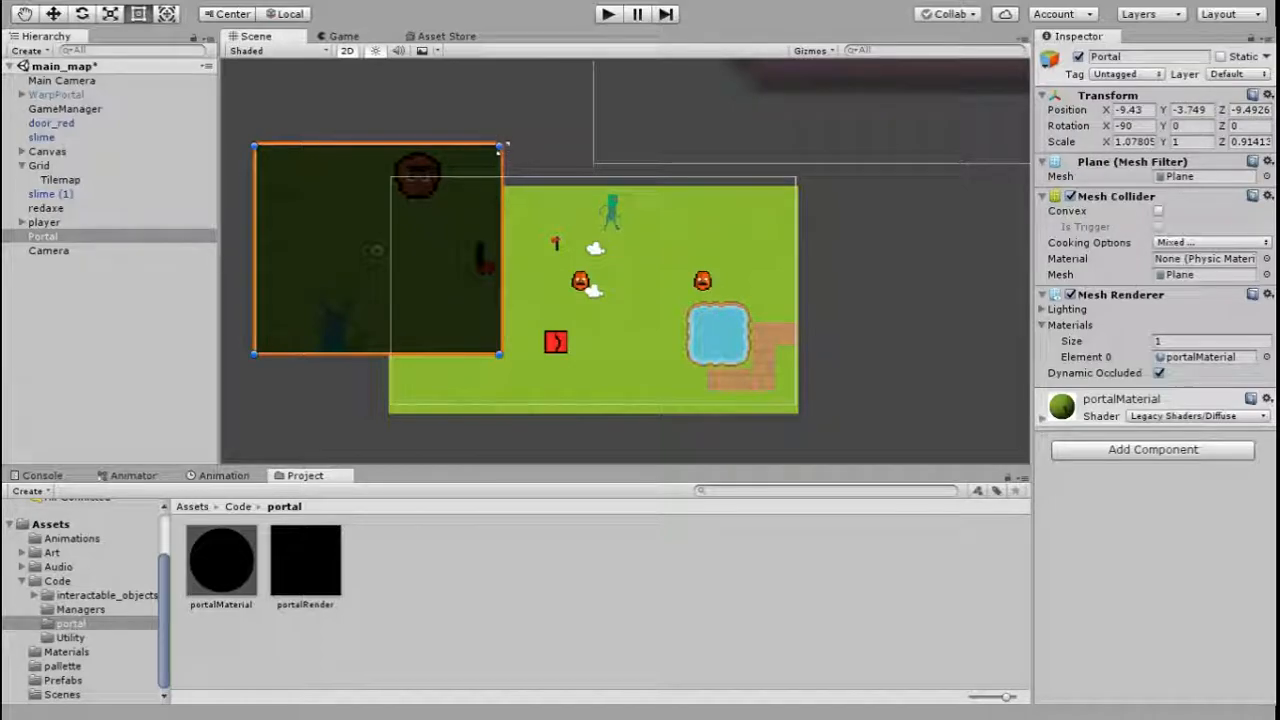
shift+drag(502, 145, 398, 218)
drag(351, 283, 501, 237)
- Make the new Camera a child of the Portal object in the scene hierarchy
click(60, 254)
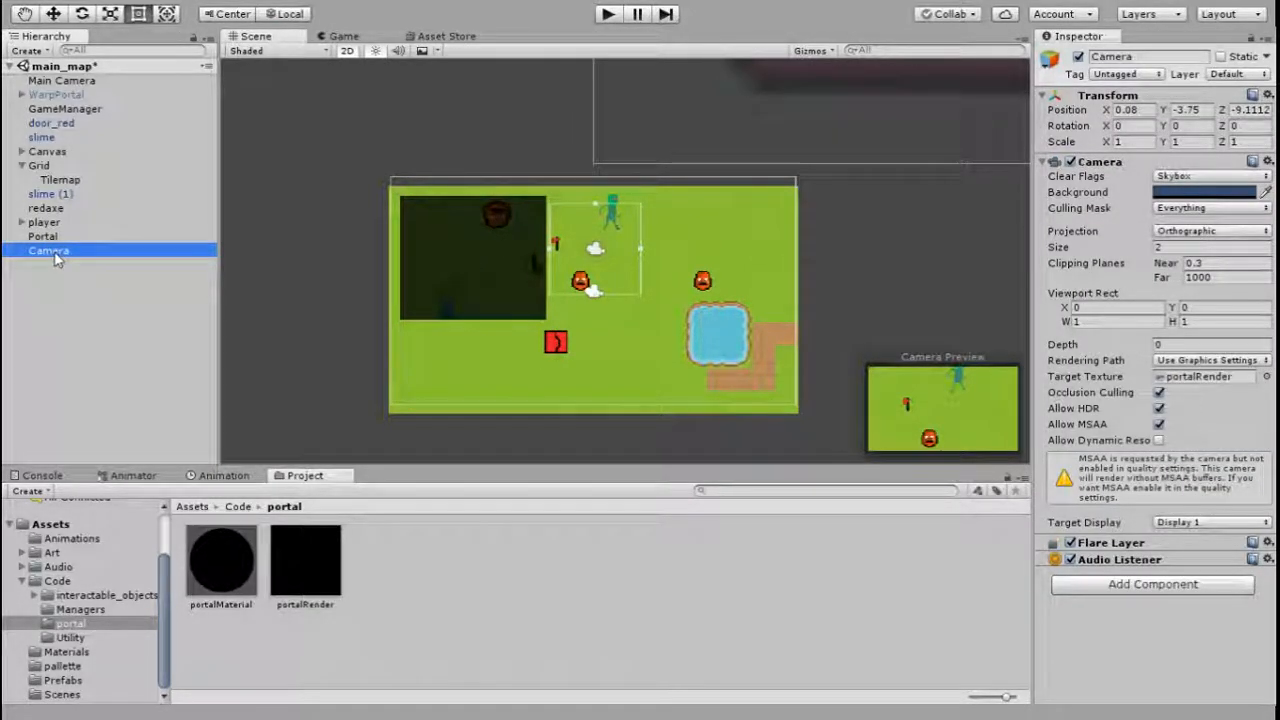
drag(54, 254, 50, 238)
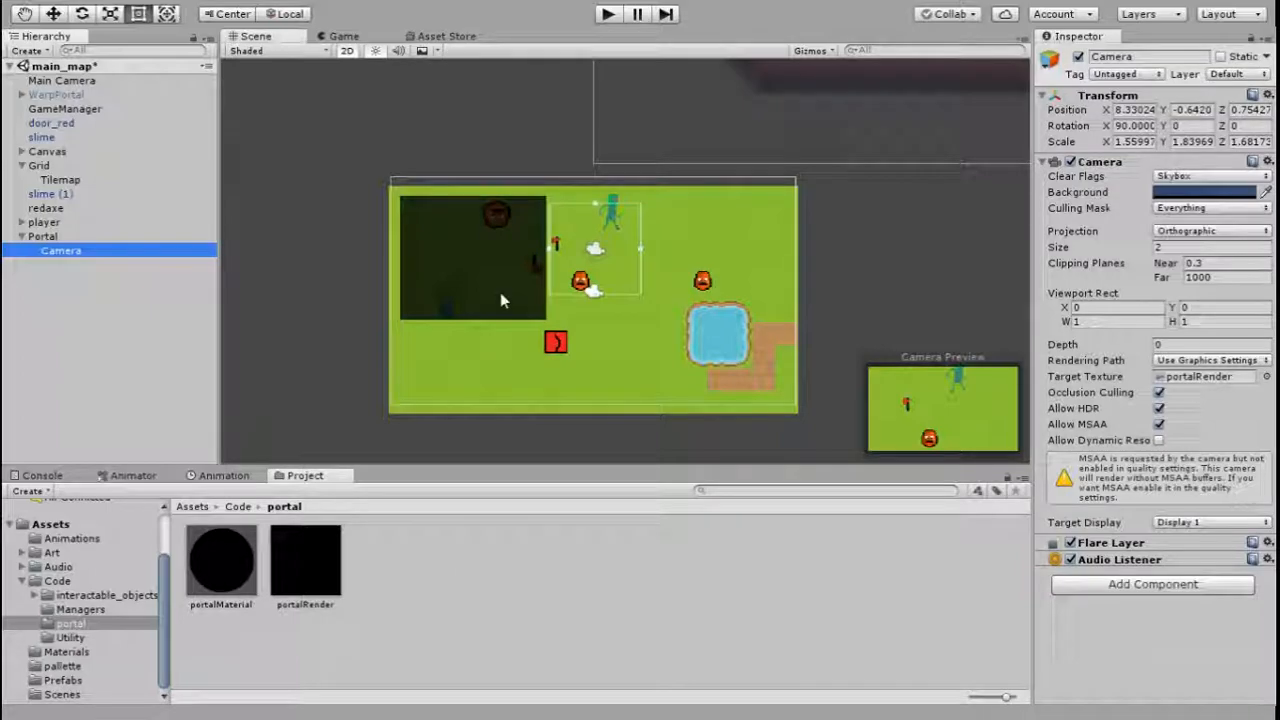
click(93, 298)
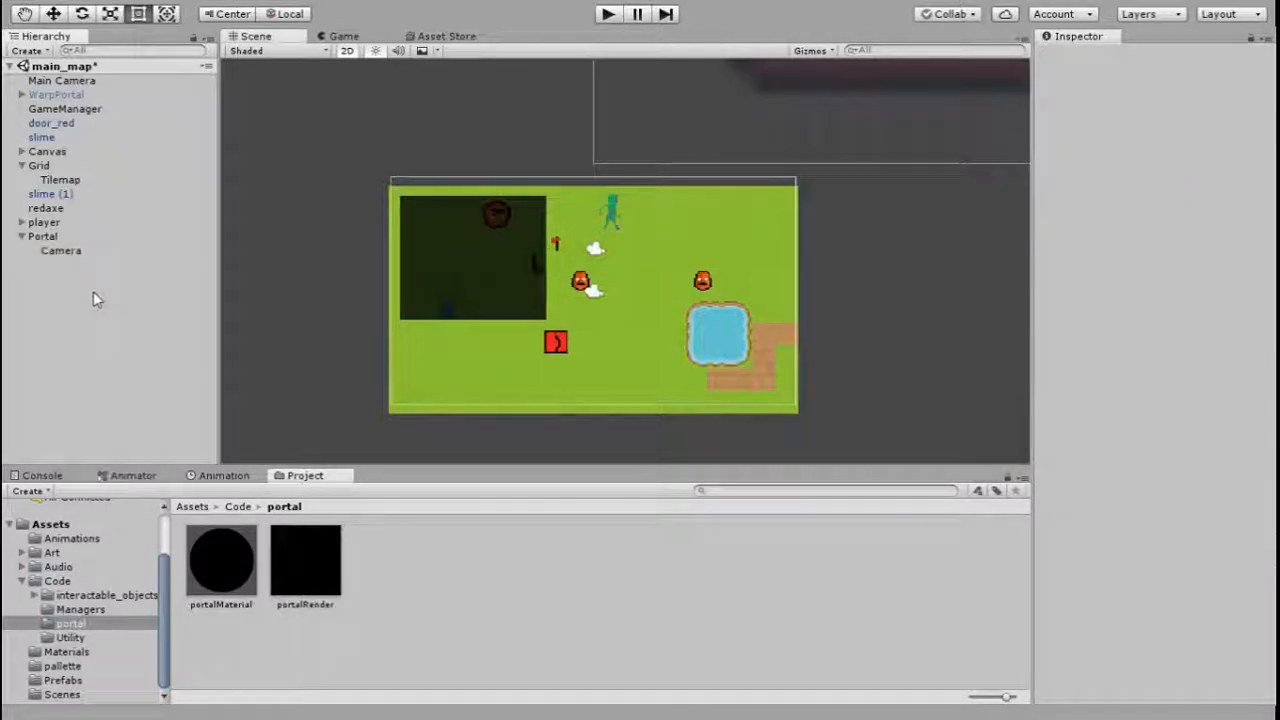
click(60, 253)
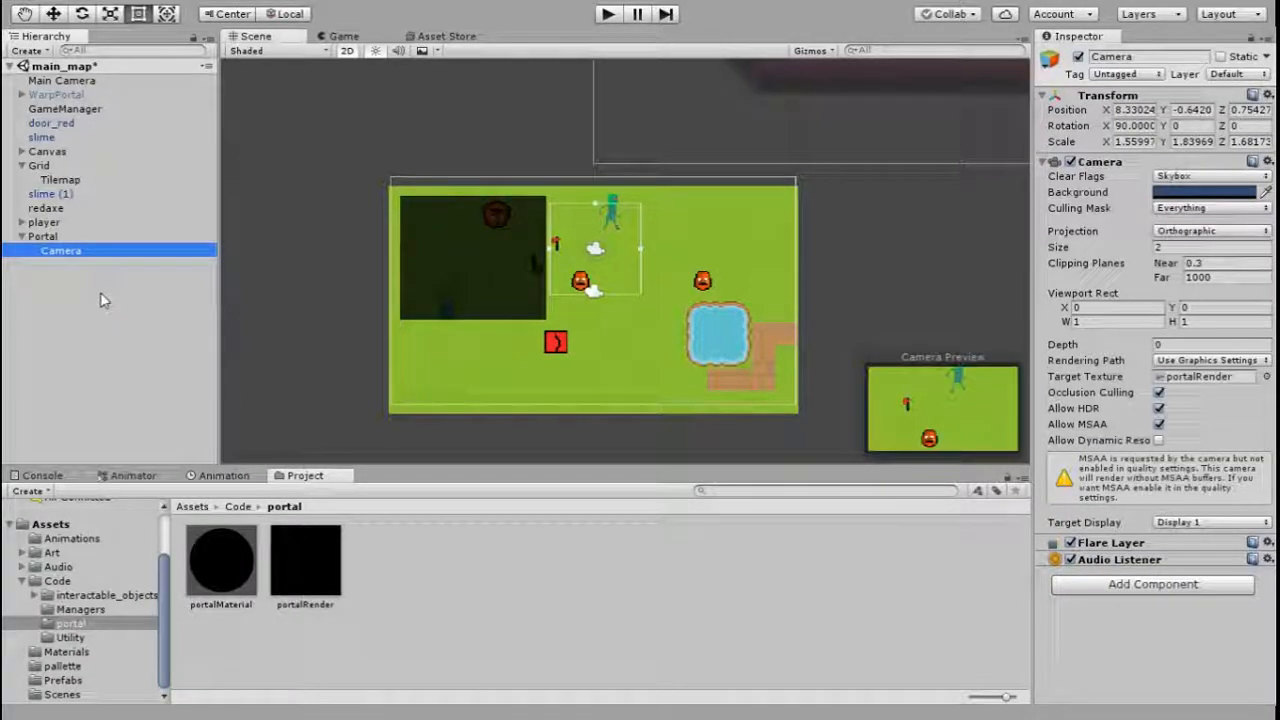
click(90, 292)
- Add a Directional light as a child of the Portal and switch the Scene view from 2D to 3D
click(45, 238)
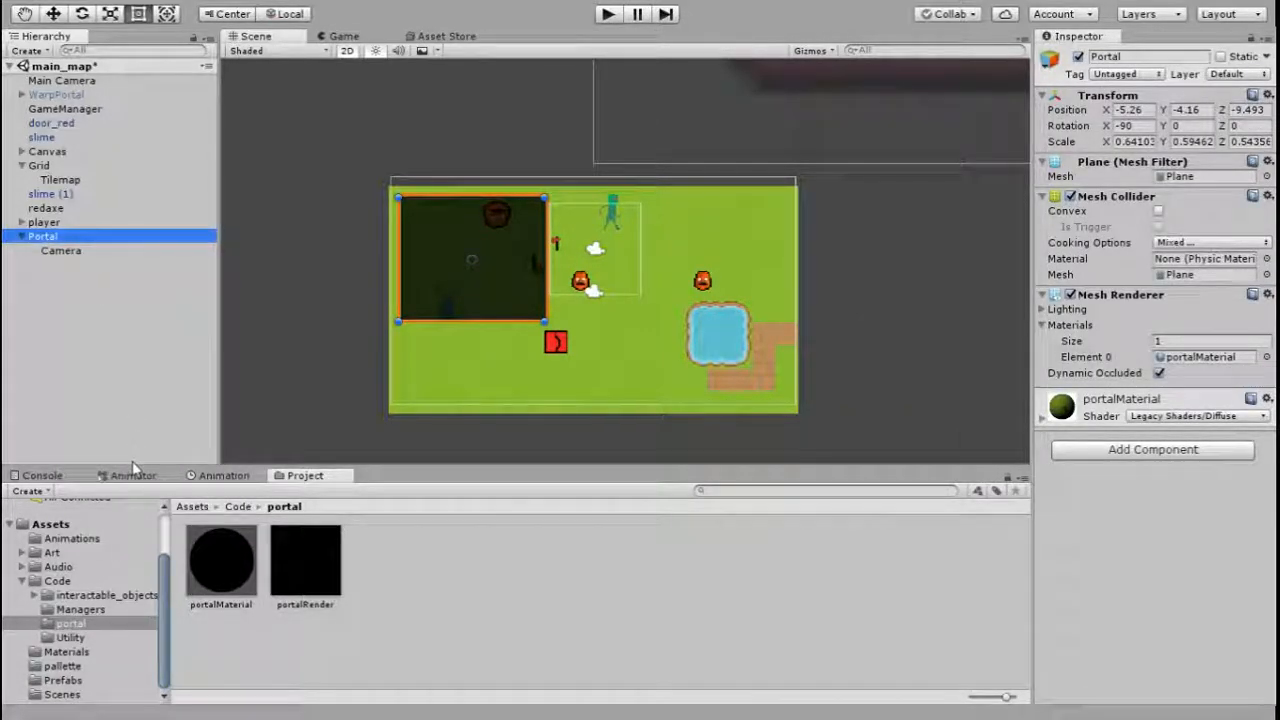
click(241, 465)
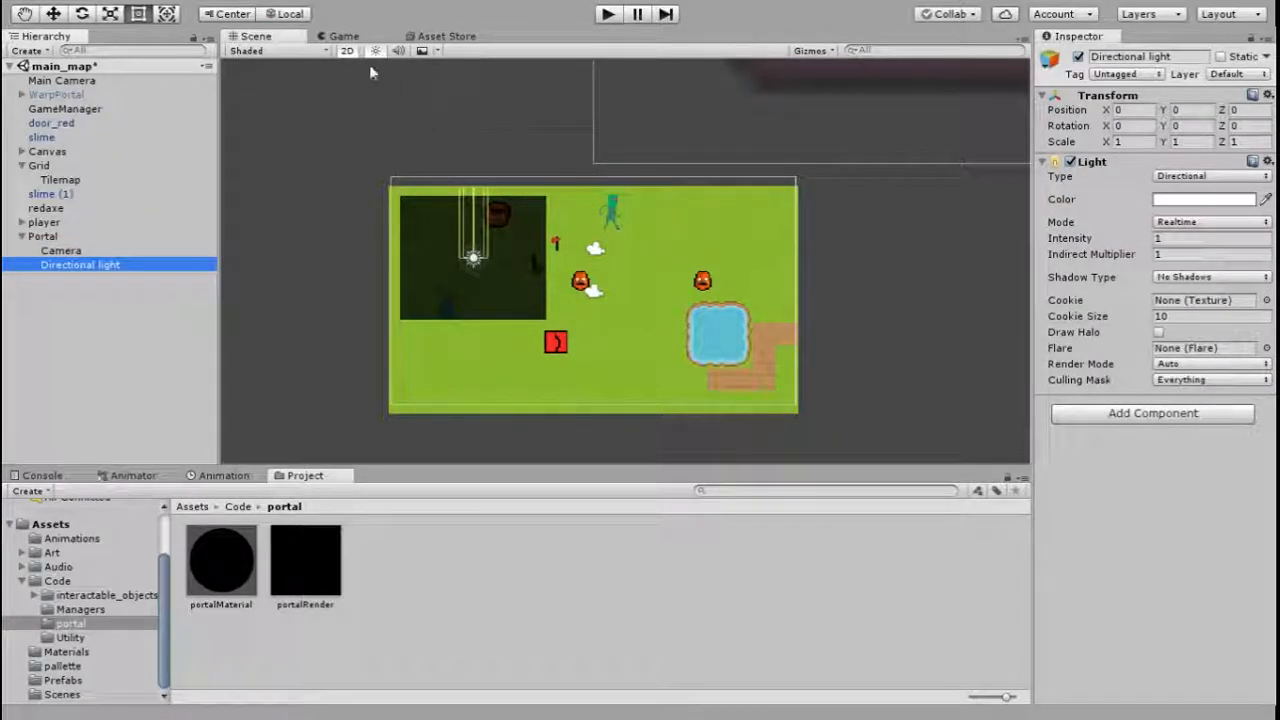
click(347, 51)
alt+drag(651, 346, 554, 254)
alt+drag(411, 268, 620, 185)
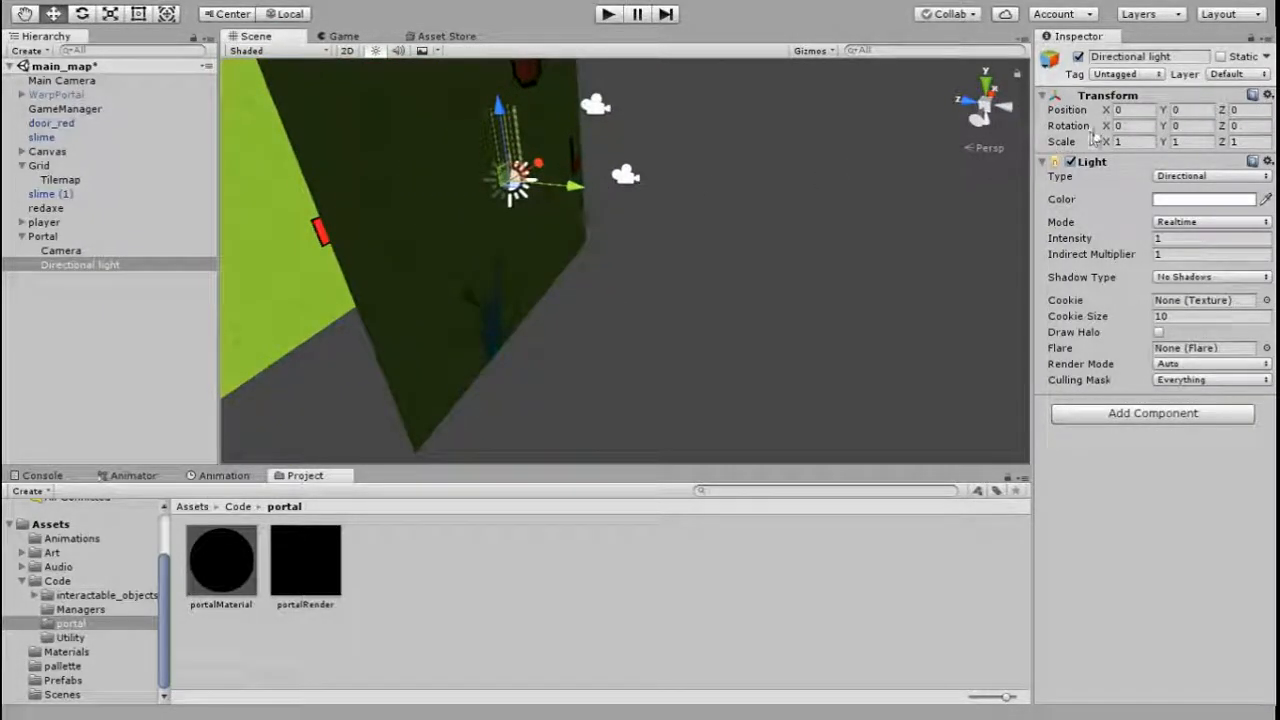
- Move the Directional light to about X 0.43, Y 1.08 and set its X rotation to 90
drag(1163, 110, 1199, 112)
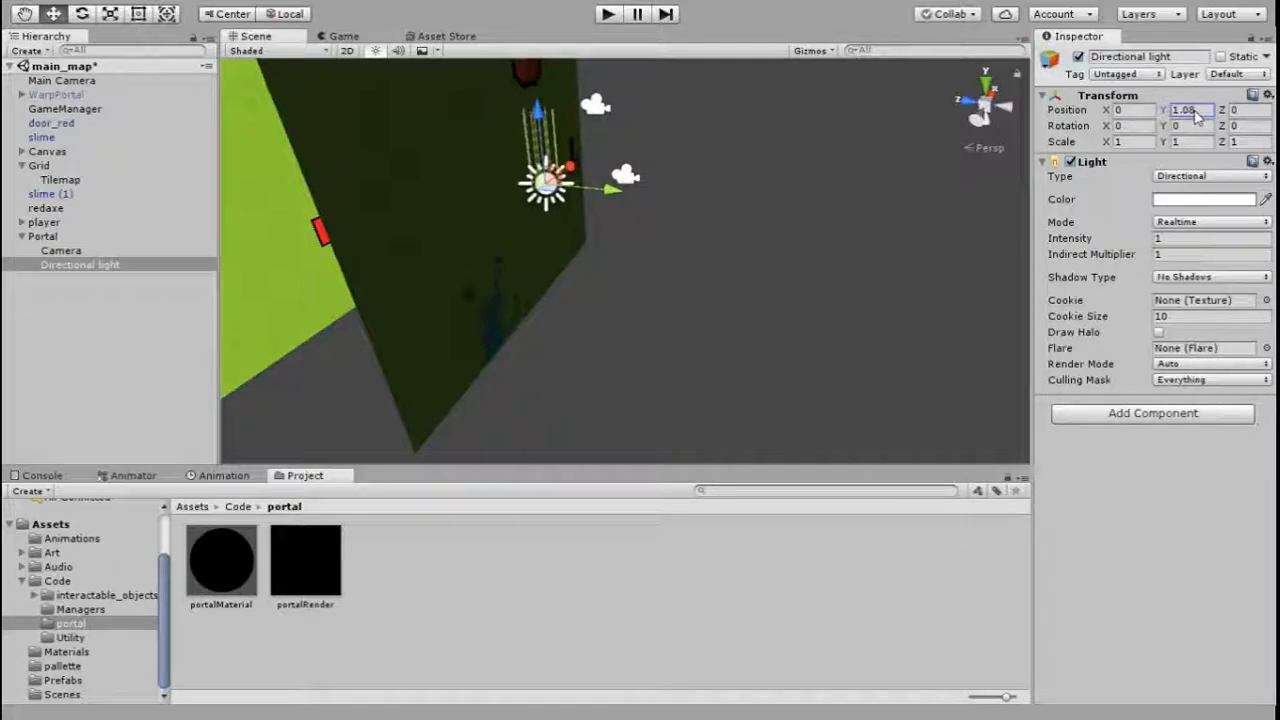
middle_drag(786, 163, 826, 143)
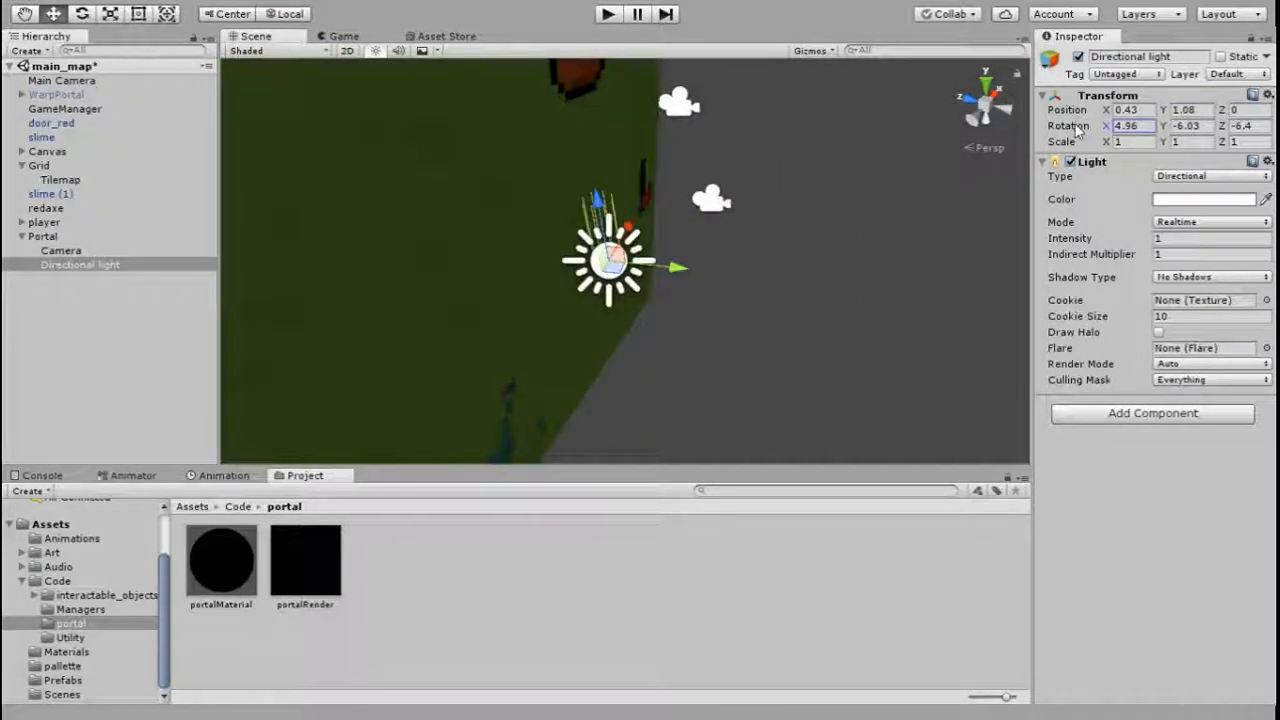
drag(1155, 130, 1204, 130)
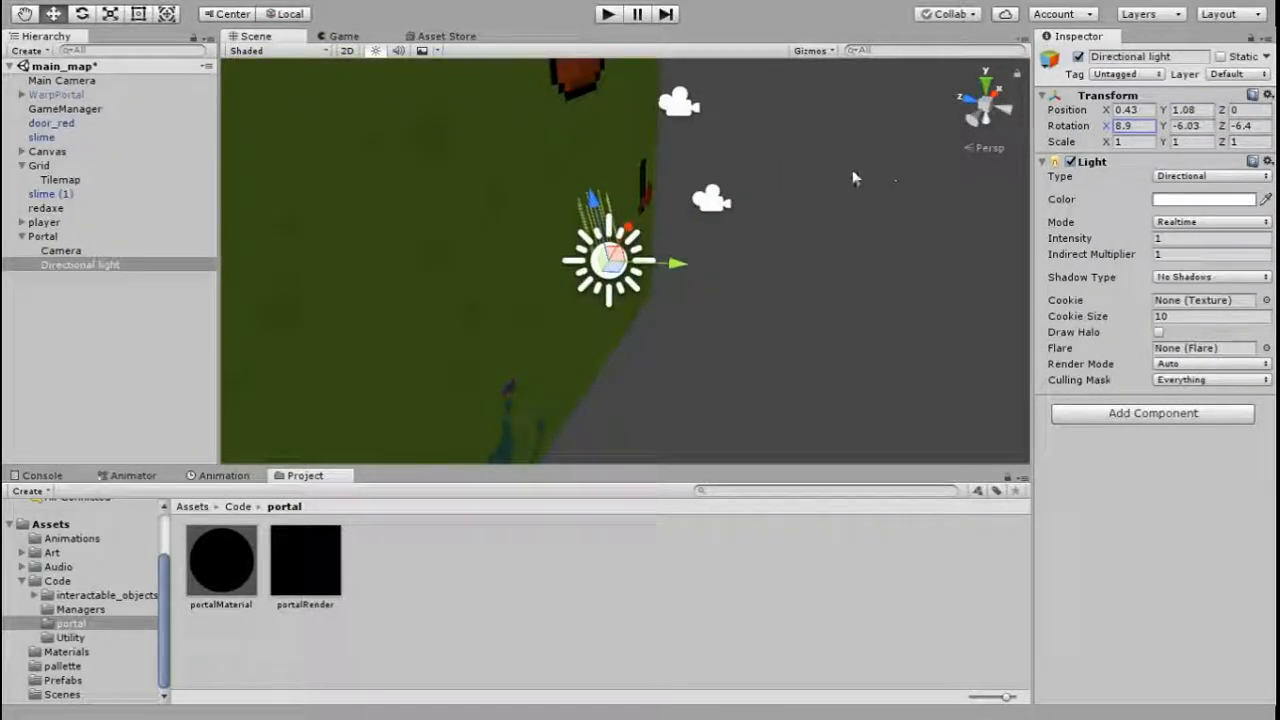
text(-90)
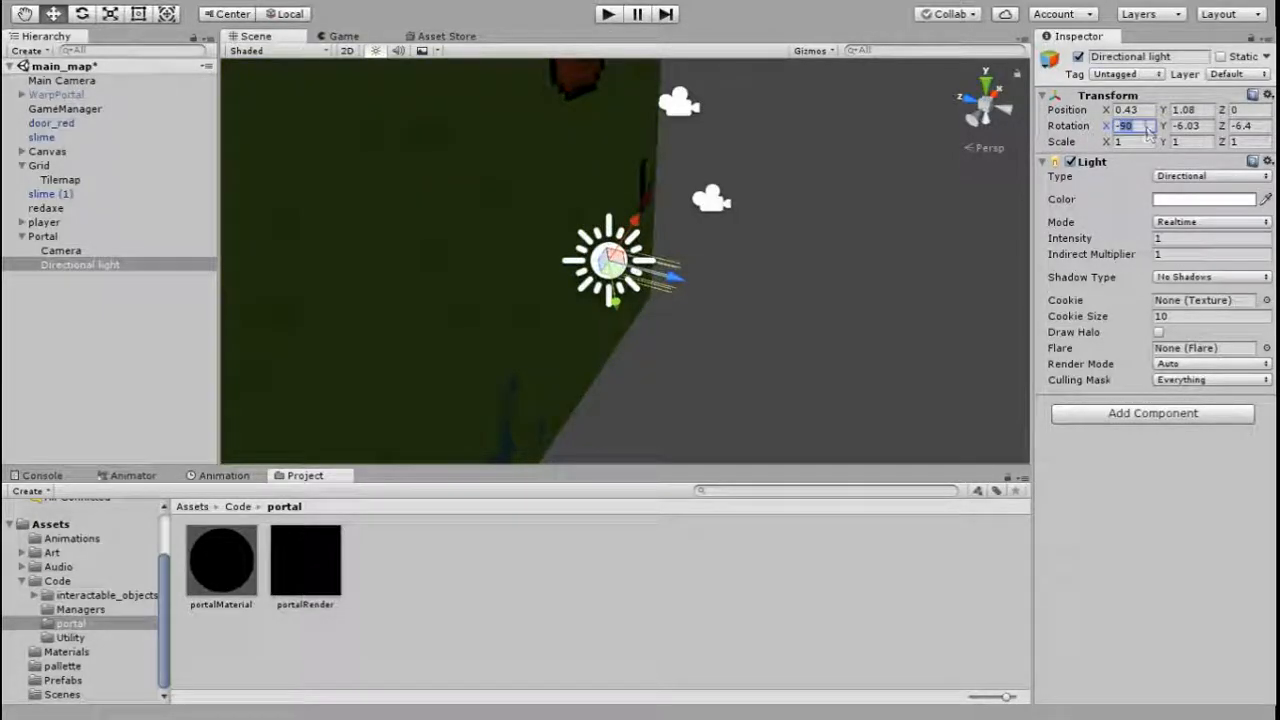
key(BackSpace)
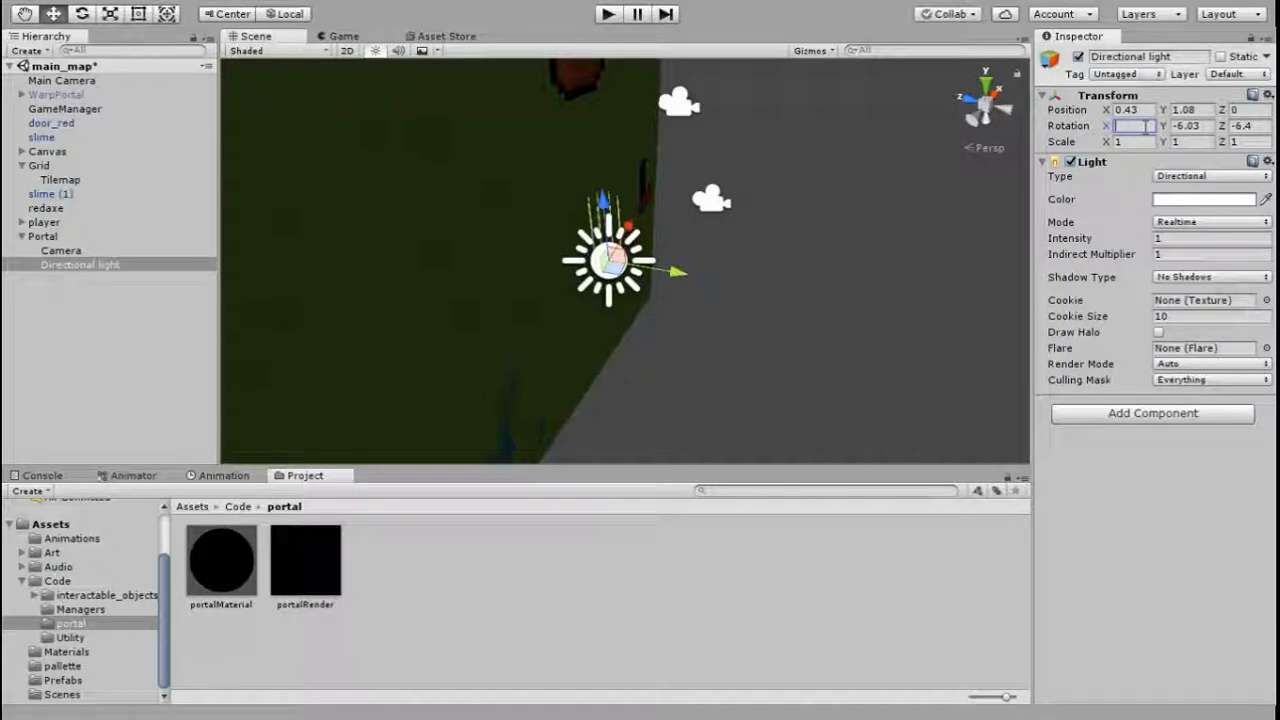
text(90)
- Try a Directional light intensity of 0.05 and move the light to about X -0.85, Z -4.03
right_drag(715, 260, 806, 243)
scroll(808, 290, up, 3)
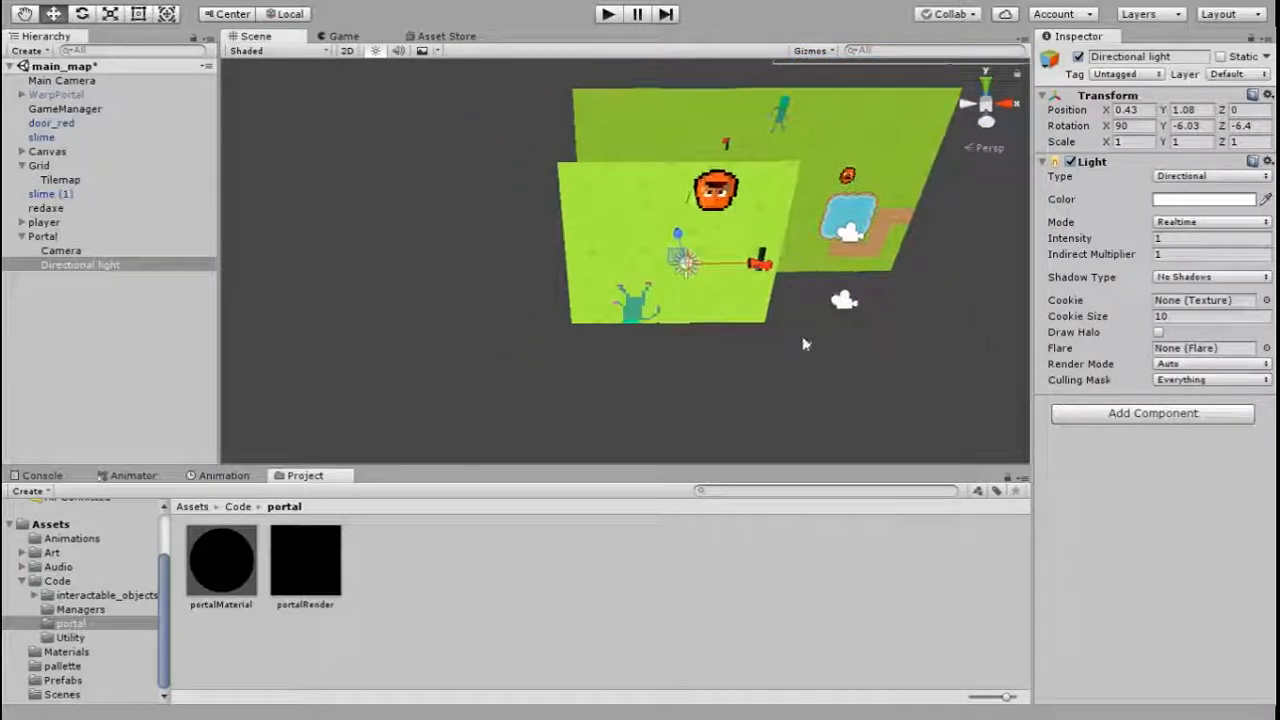
right_drag(811, 337, 788, 257)
scroll(760, 340, down, 3)
scroll(748, 376, up, 1)
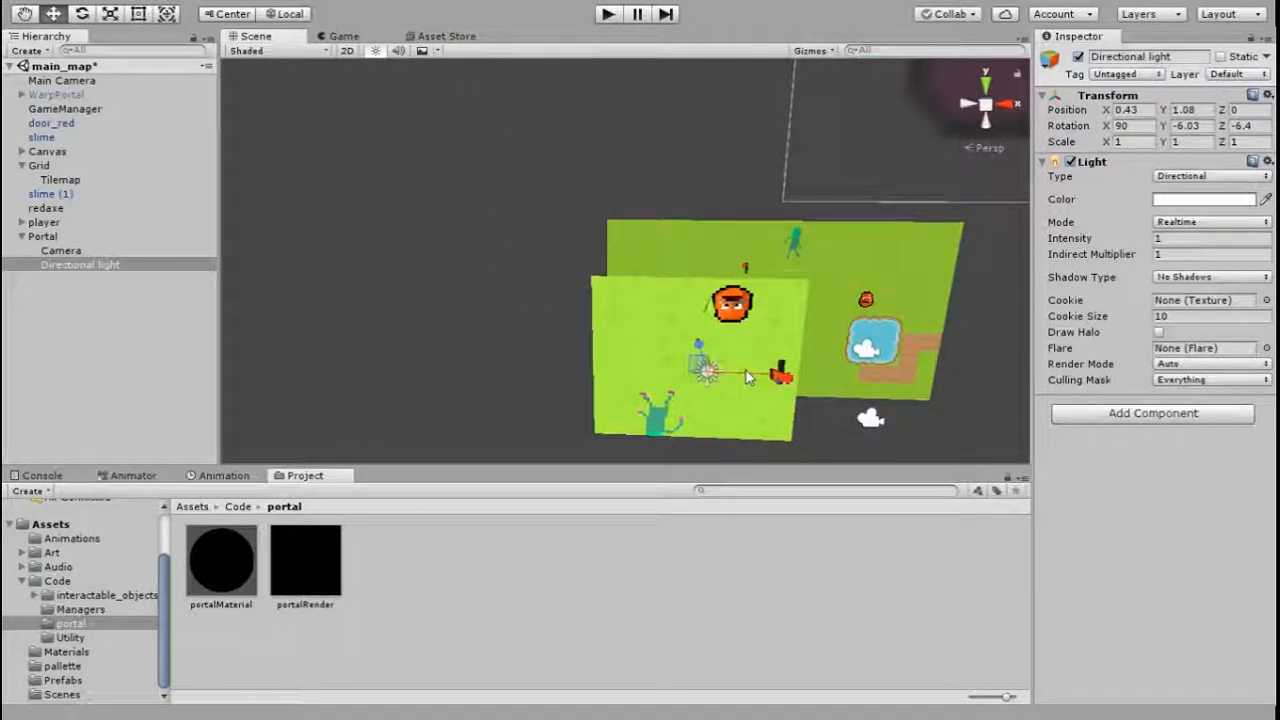
scroll(748, 376, down, 1)
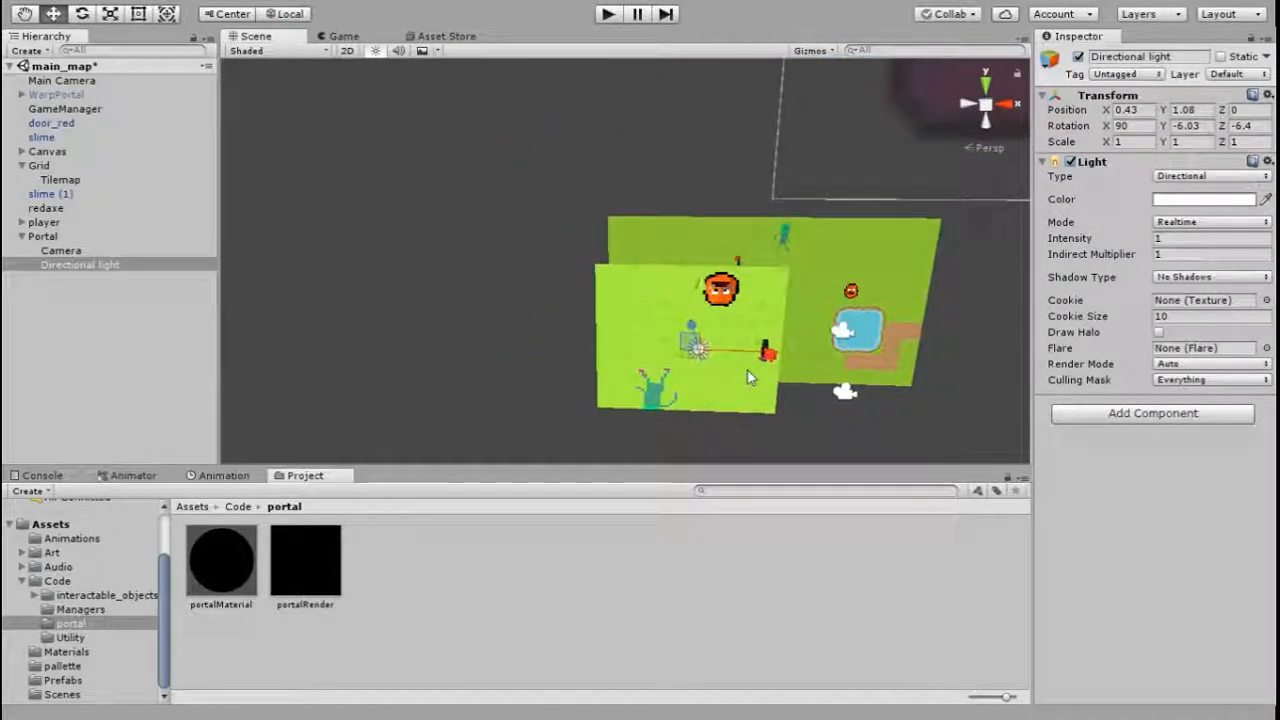
middle_drag(745, 392, 650, 392)
scroll(650, 392, up, 1)
click(1168, 240)
text(.05)
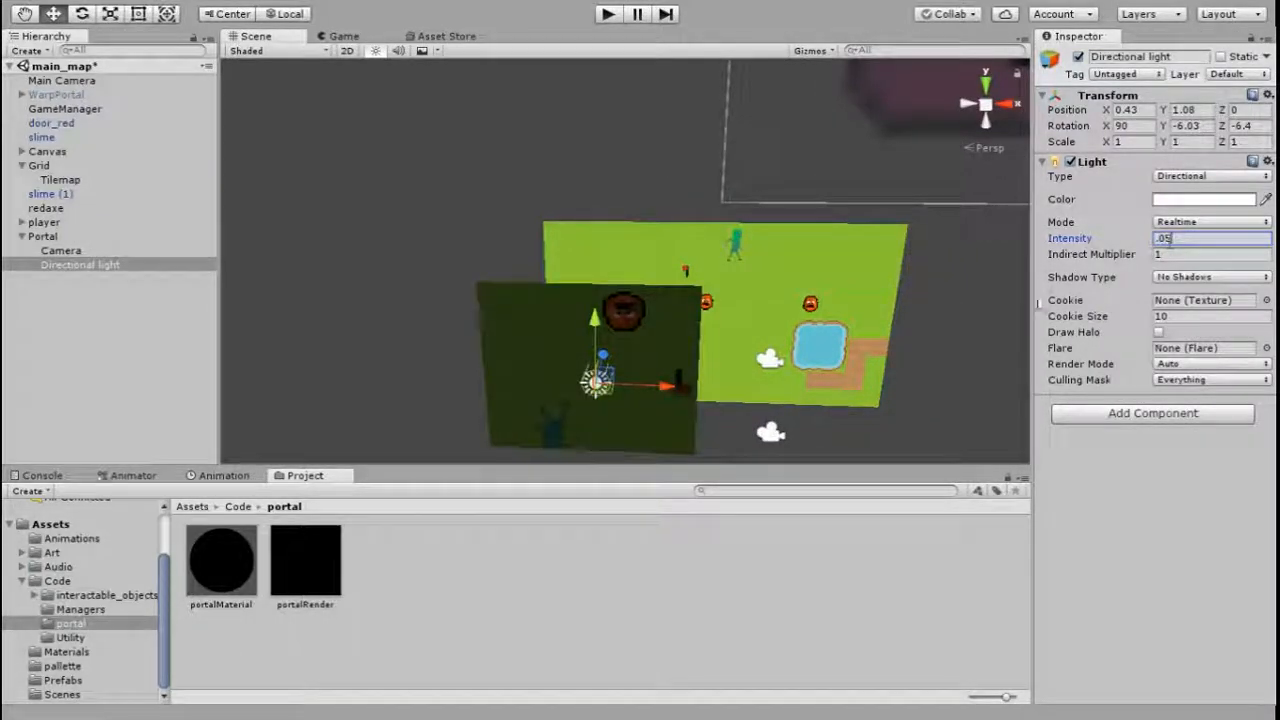
drag(599, 394, 573, 450)
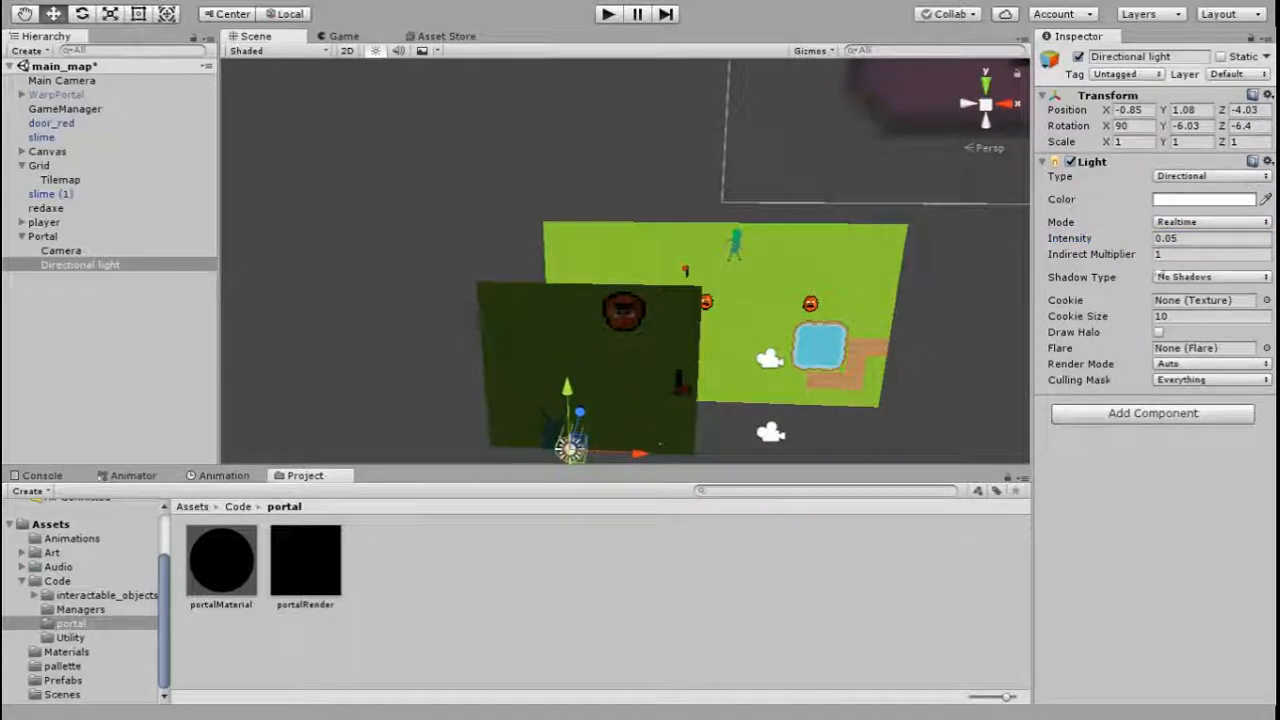
- Set the Directional light's intensity to 0.5, try a red light color and settle on dark blue
click(1199, 238)
text(0.5)
key(Return)
click(137, 105)
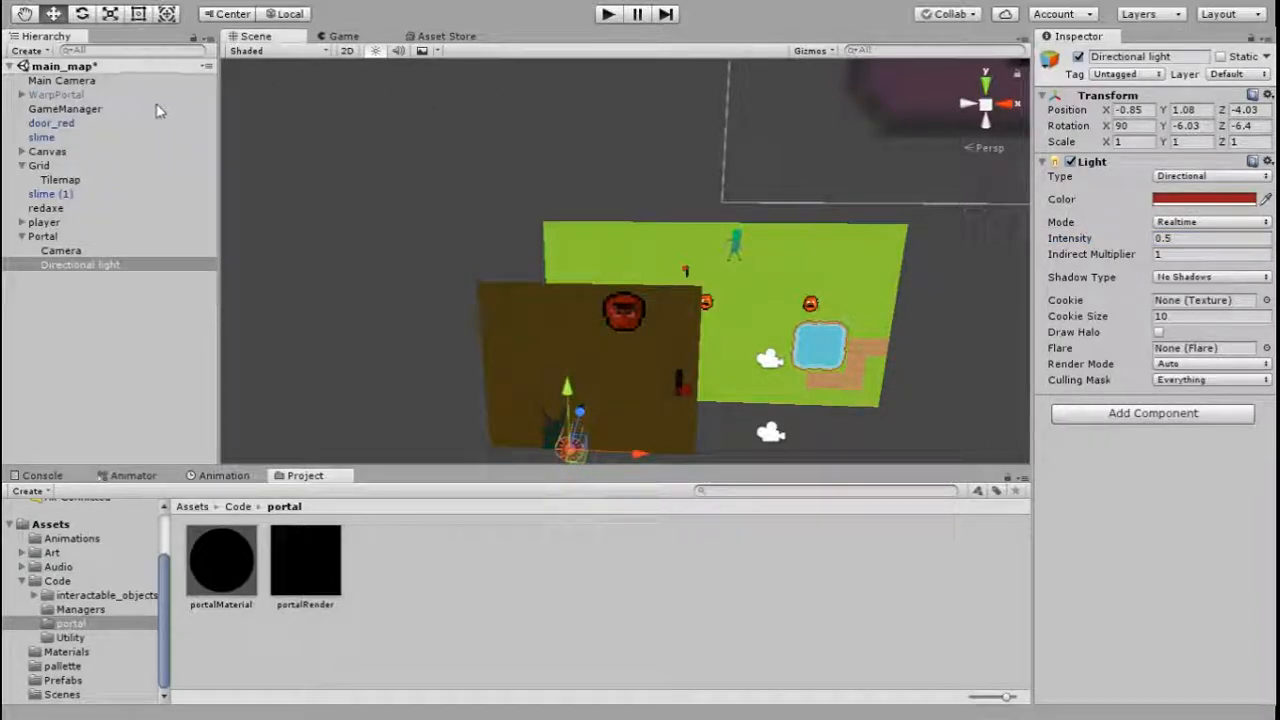
click(178, 100)
click(240, 8)
- Return the Scene view to 2D and move the Directional light up the portal plane to about X -0.83, Z -0.69
click(347, 51)
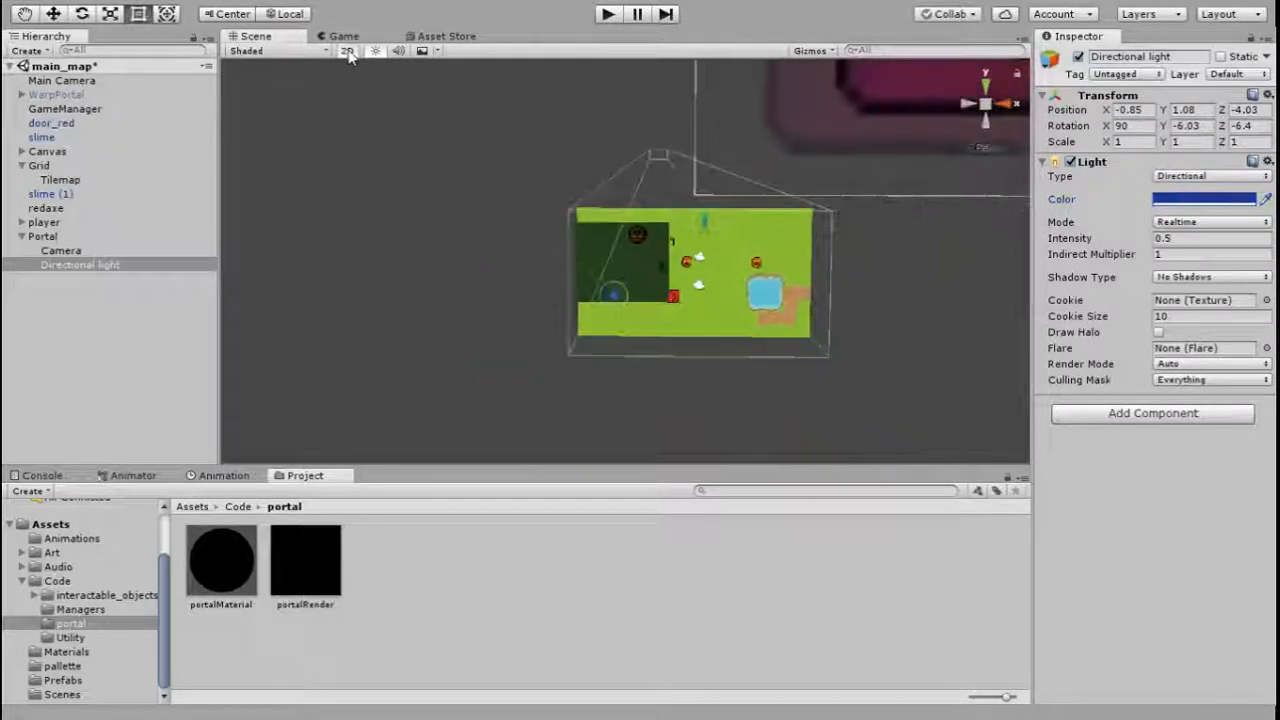
scroll(630, 255, up, 5)
scroll(598, 255, up, 2)
scroll(591, 258, down, 5)
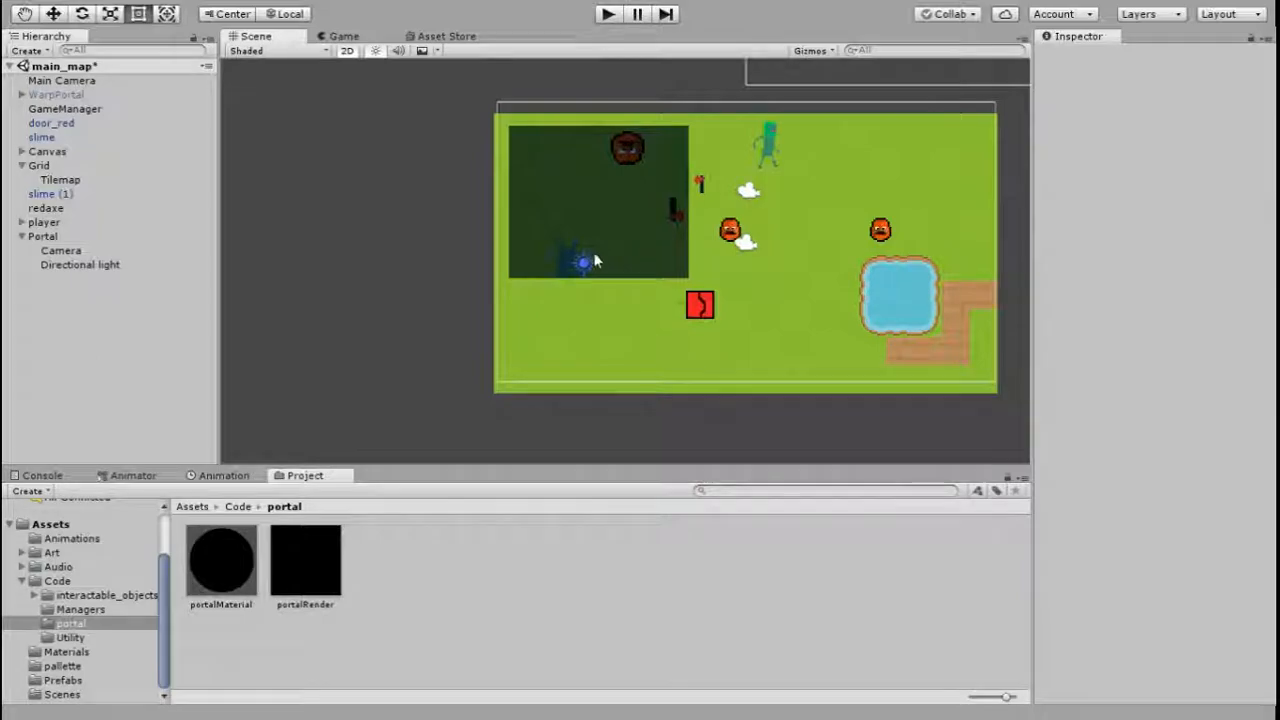
click(584, 263)
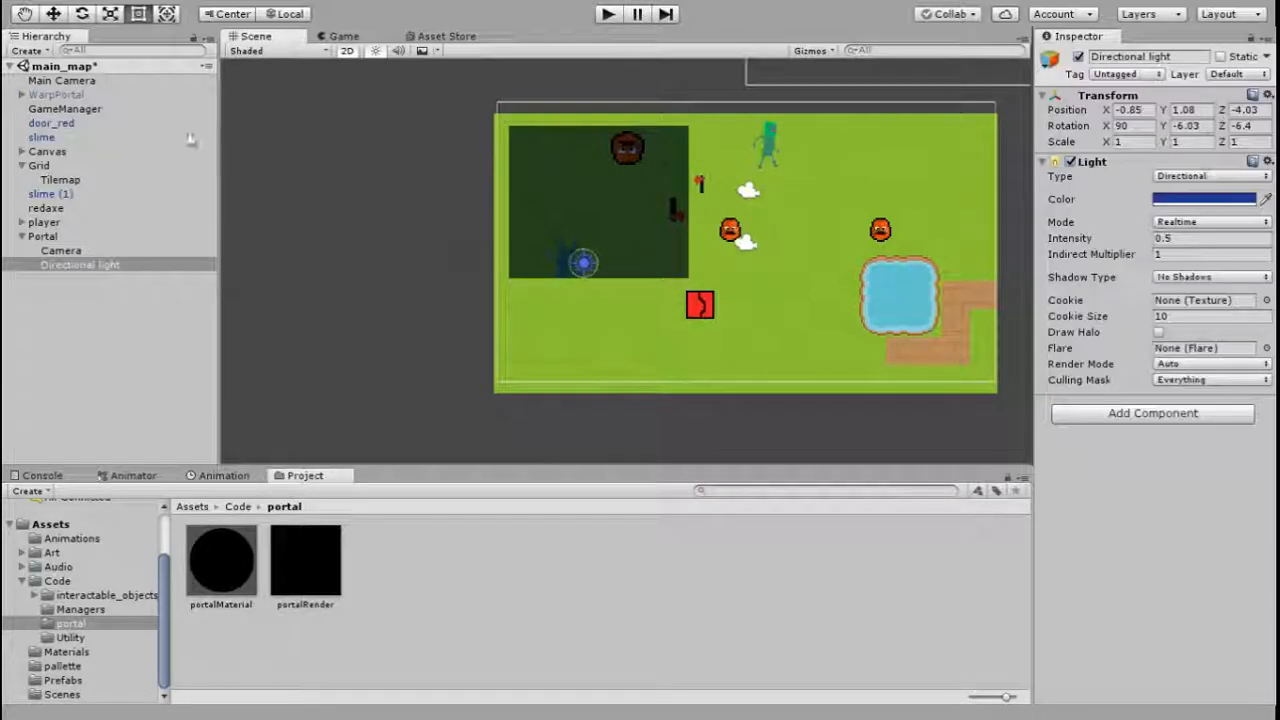
click(53, 13)
drag(608, 207, 607, 155)
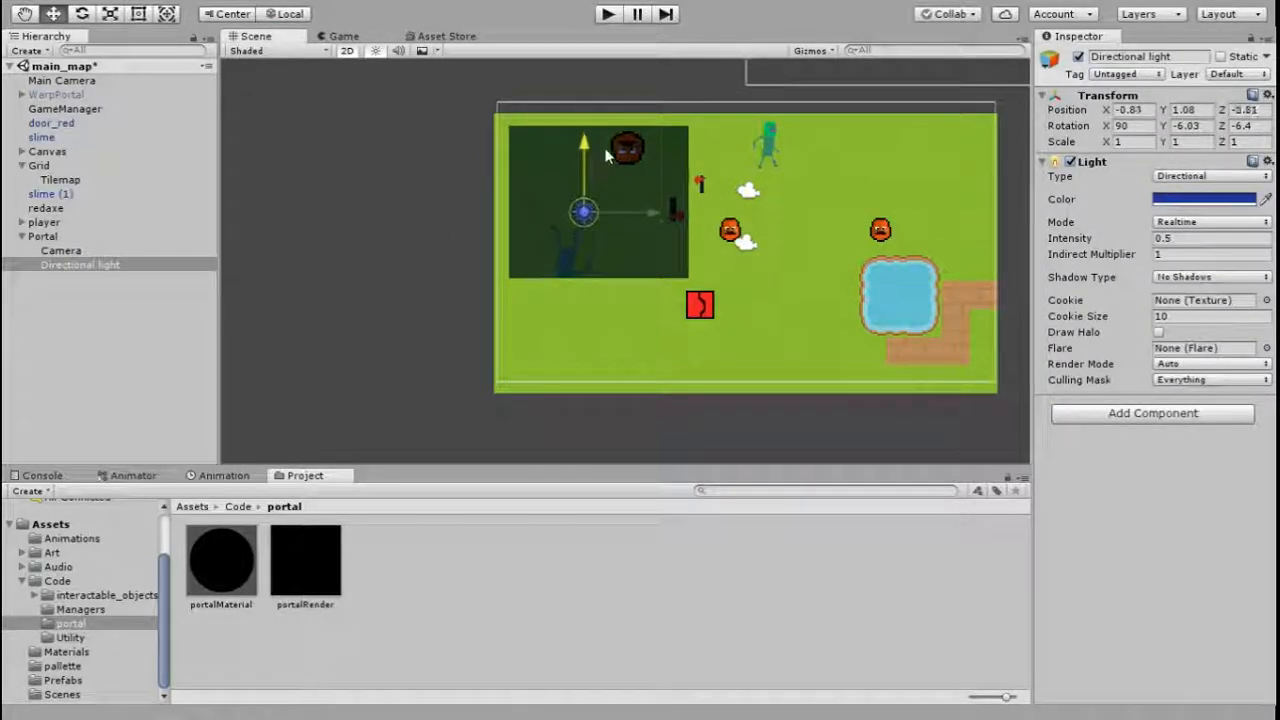
- Set the Directional light's intensity to 1, leaving Draw Halo off
click(1190, 240)
text(1)
click(1165, 317)
key(Tab)
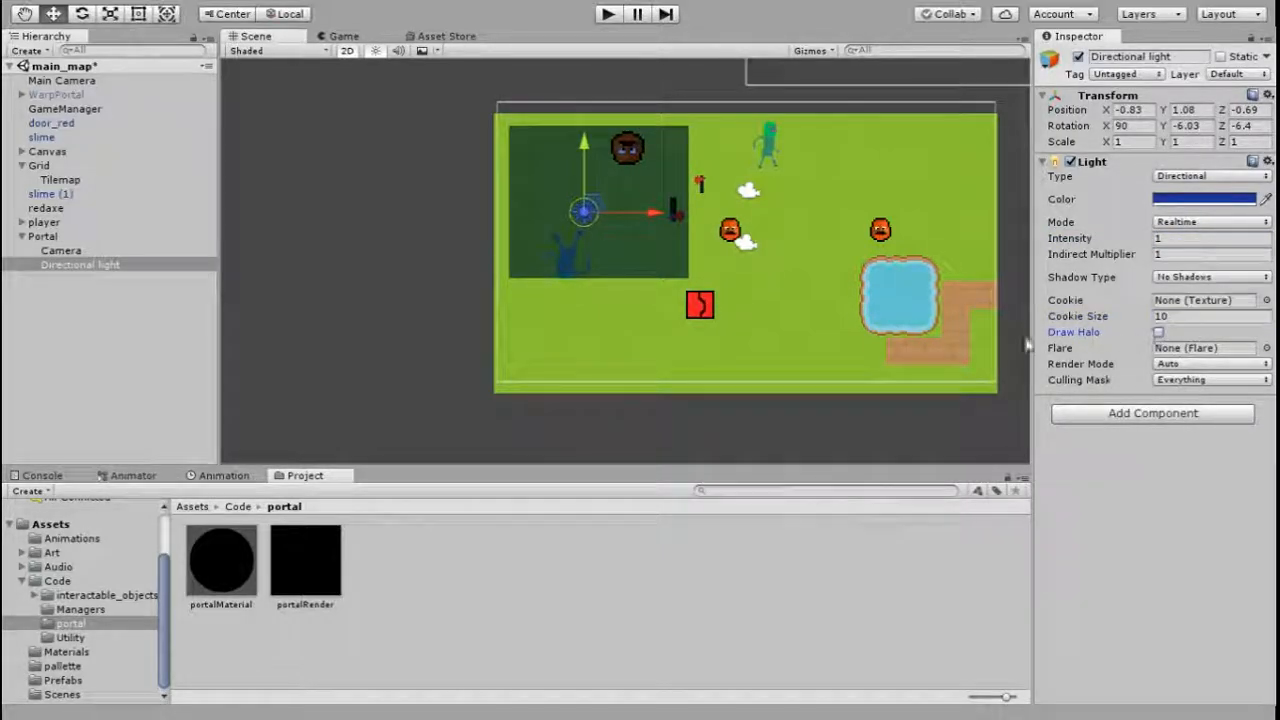
- Run the game and walk the character around beside the portal to check the live camera view on the plane
click(607, 14)
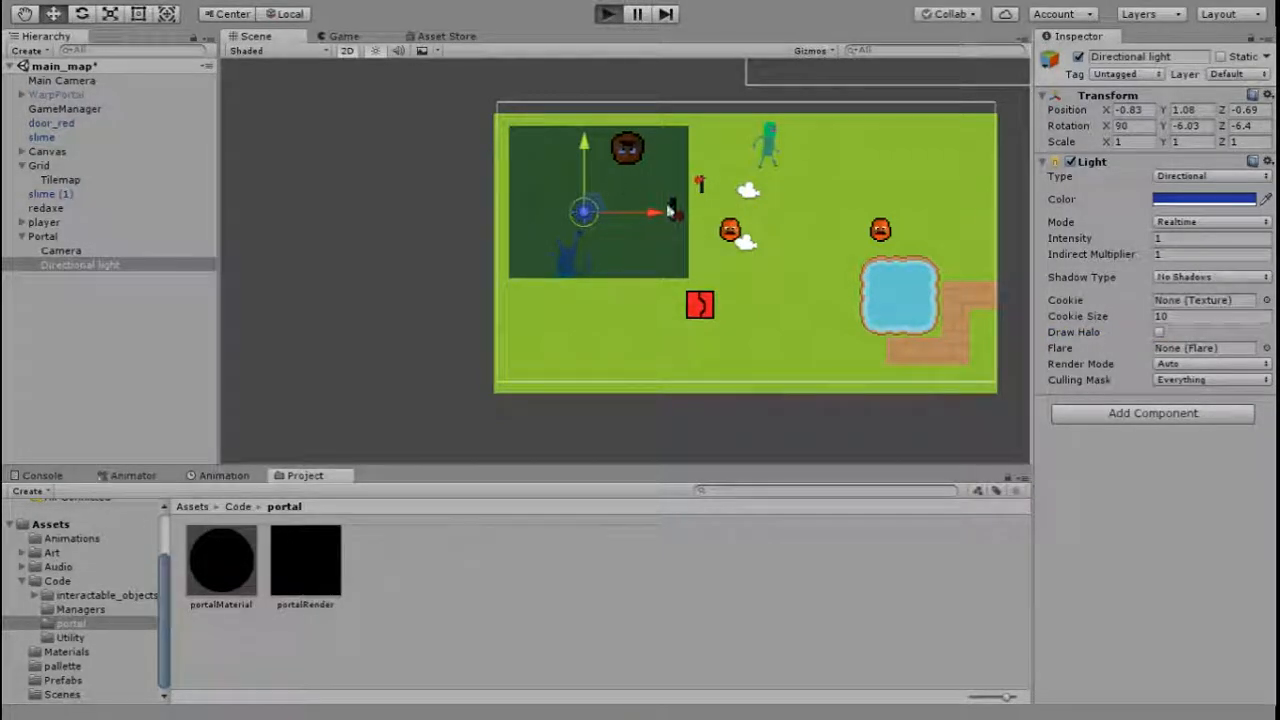
key(s)
key(a)
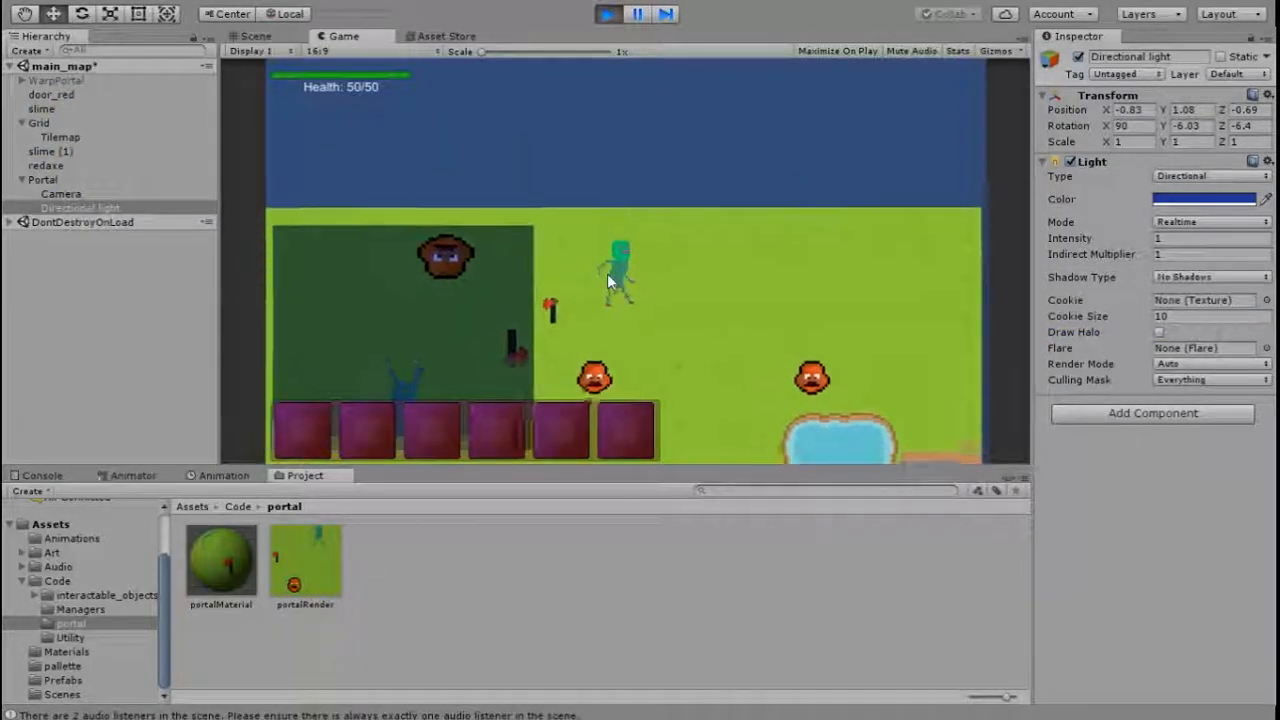
key(d)
key(a)
key(a)
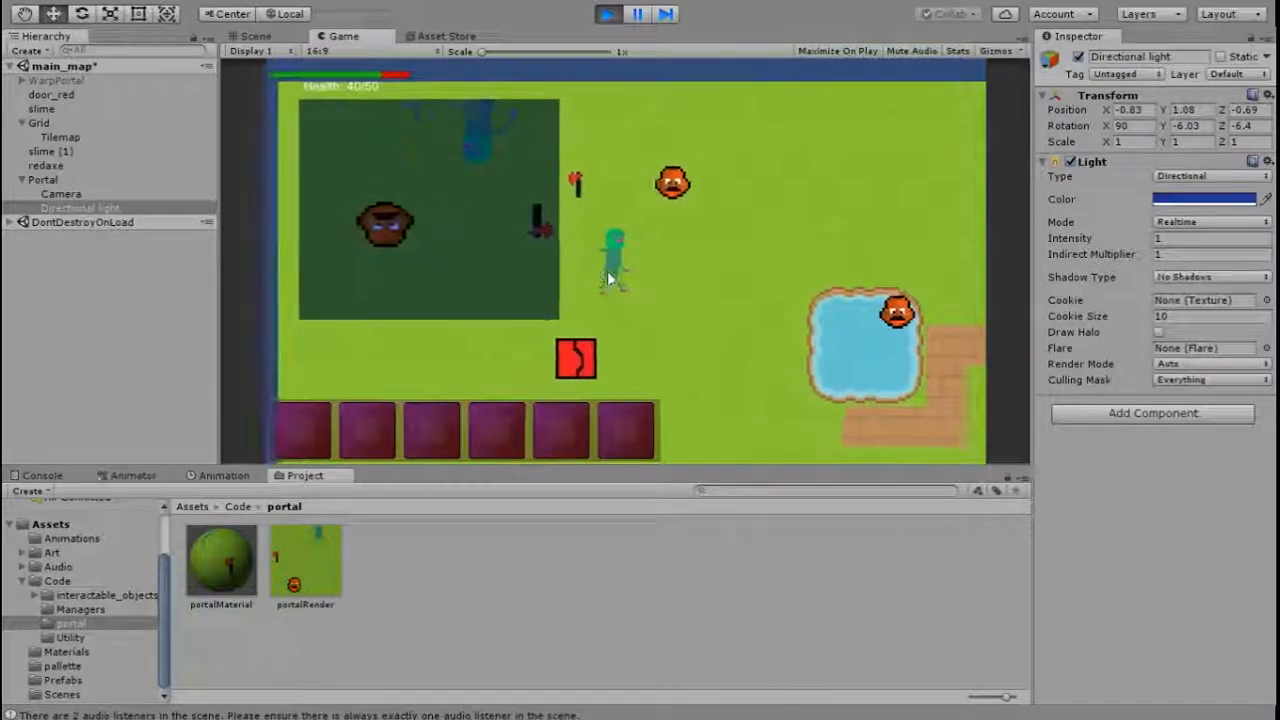
key(w)
key(s)
key(d)
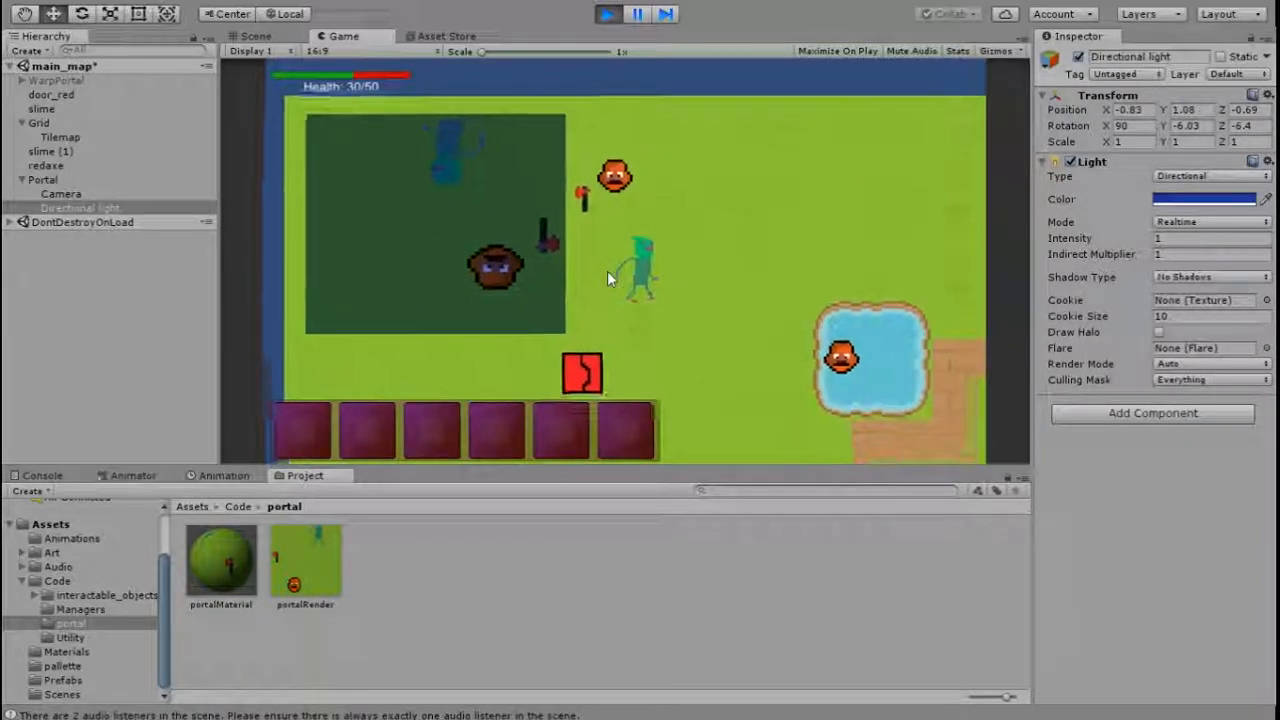
key(w)
key(a)
key(s)
key(w)
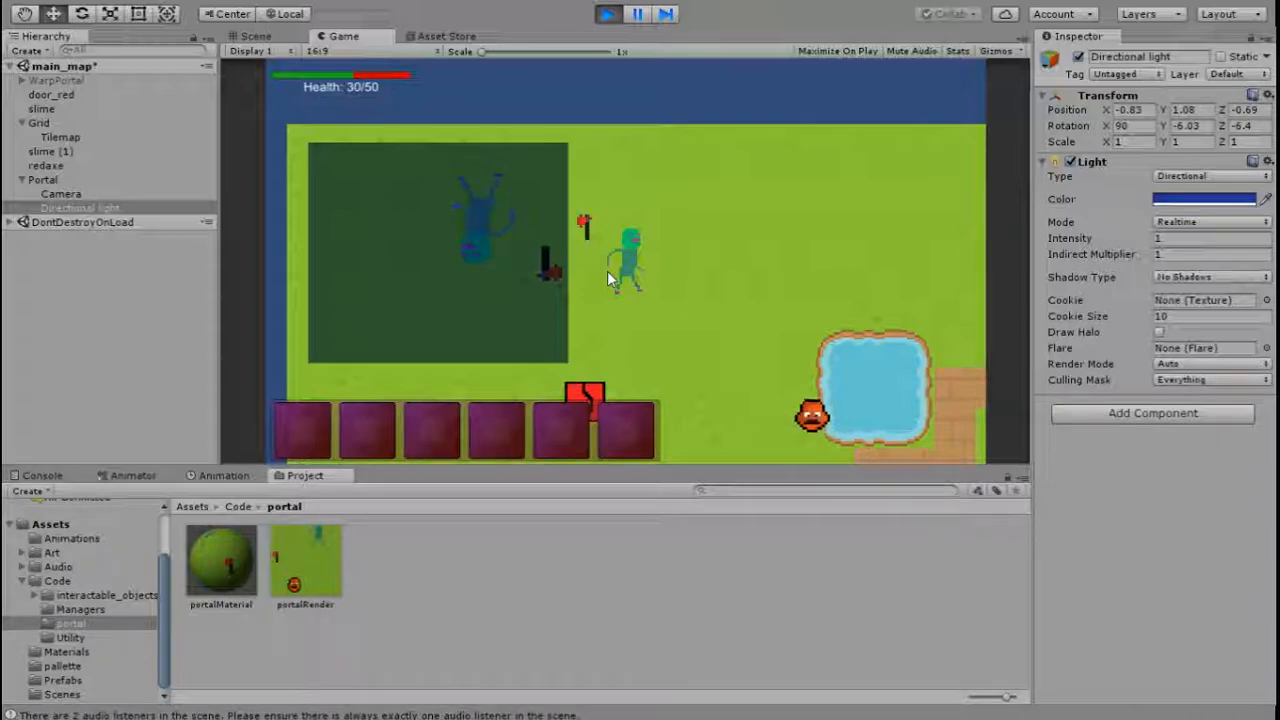
key(a)
key(d)
key(a)
key(w)
key(d)
key(s)
key(w)
key(a)
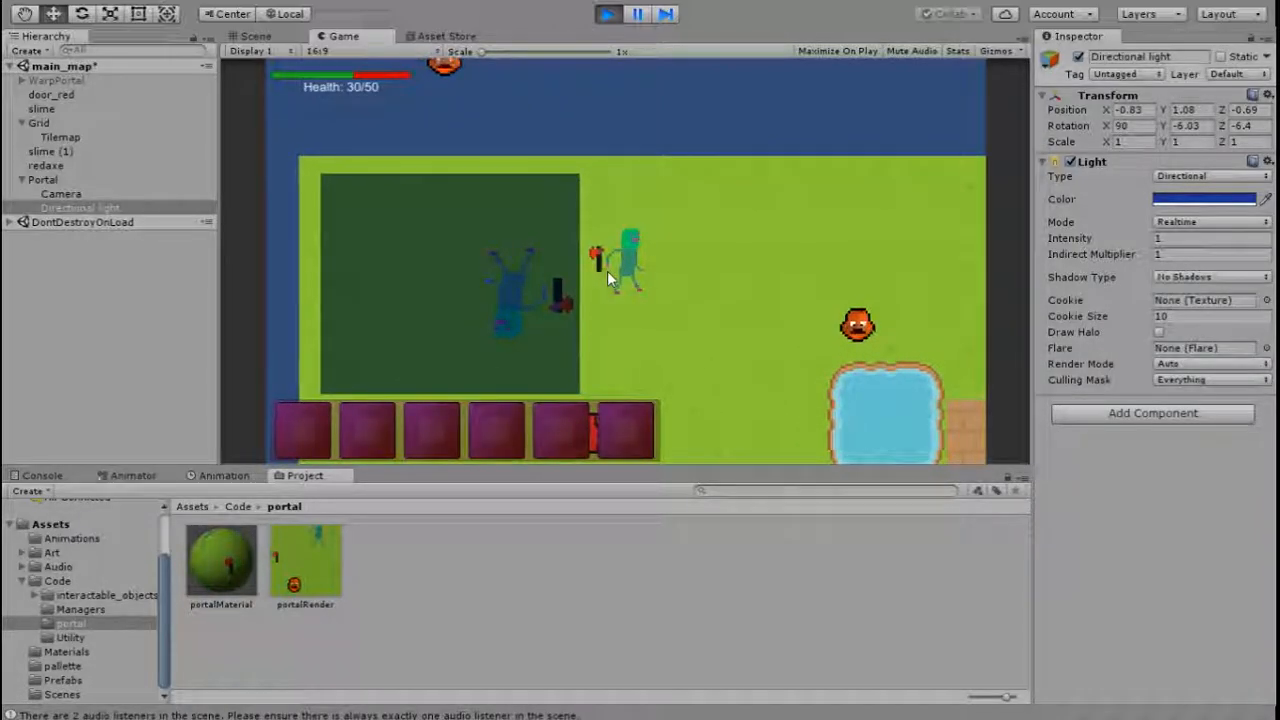
key(s)
key(a)
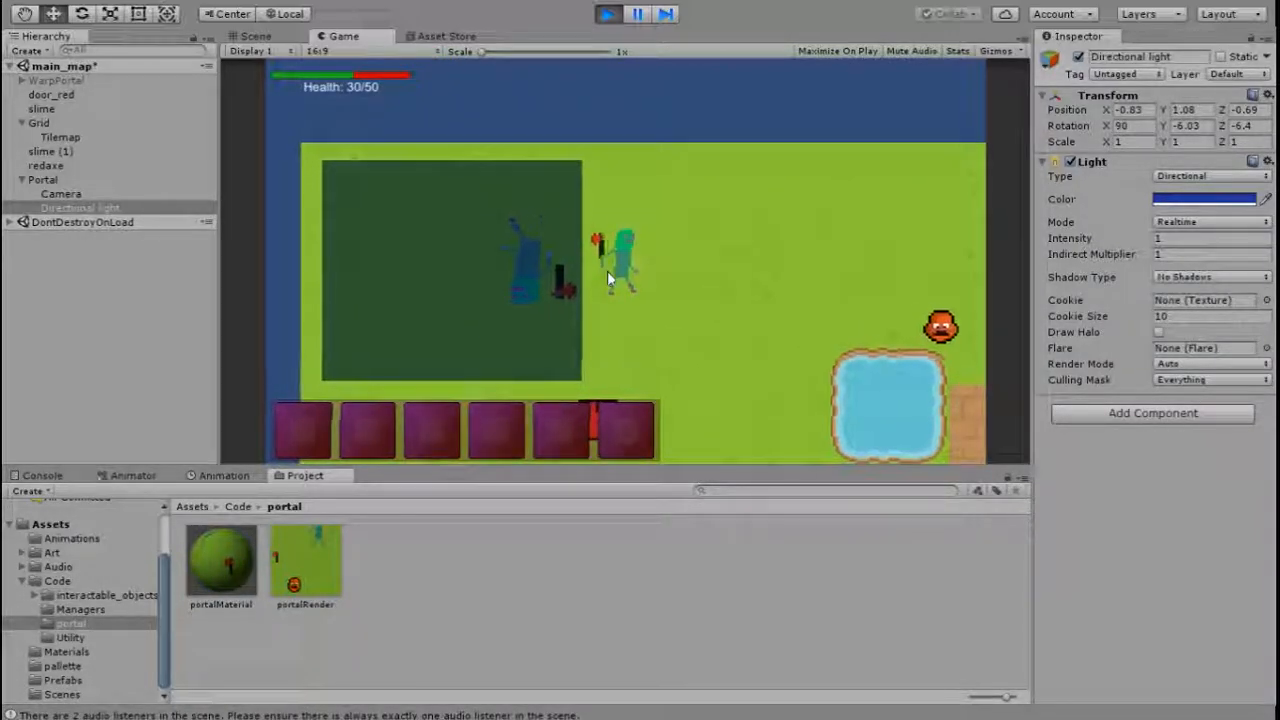
key(d)
key(d)
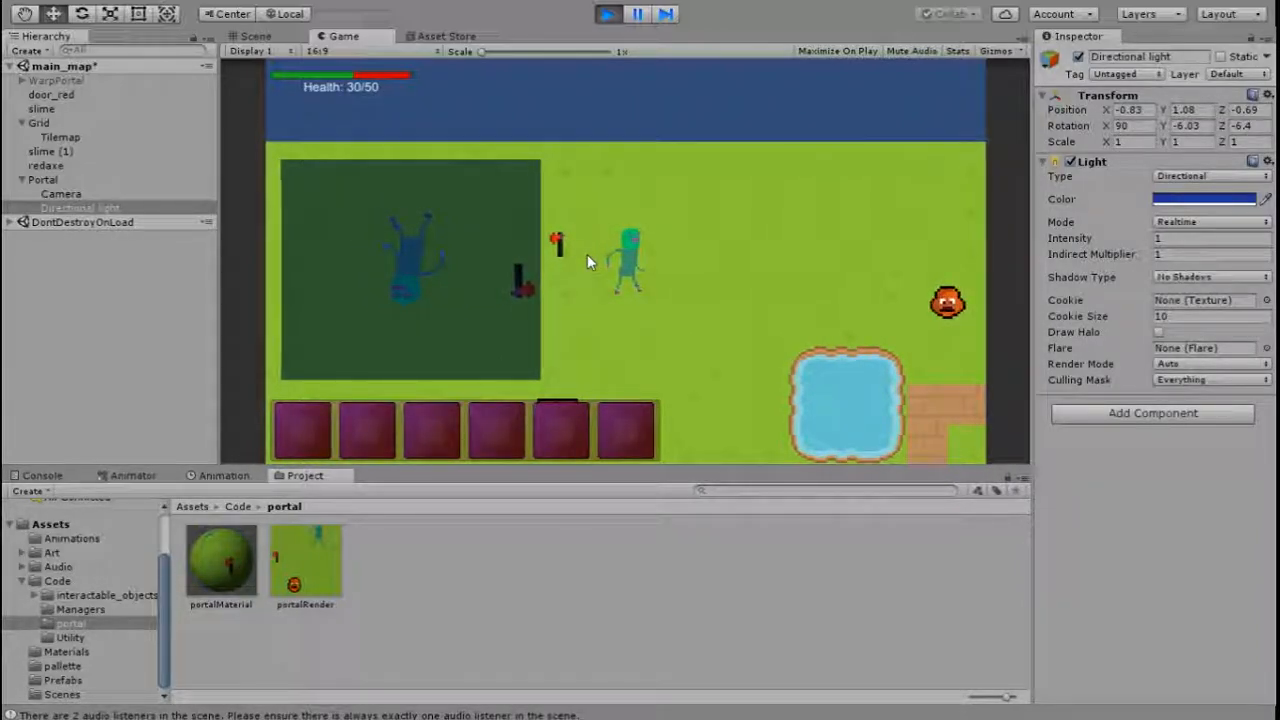
key(s)
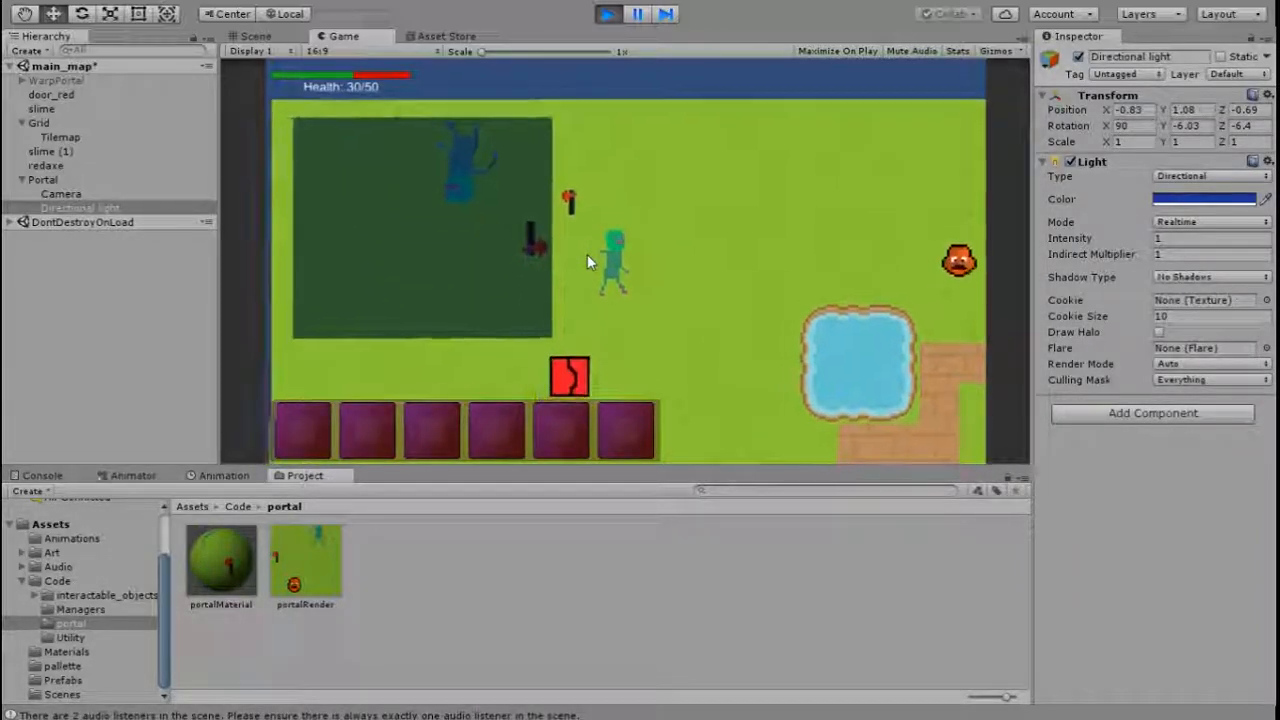
key(a)
key(w)
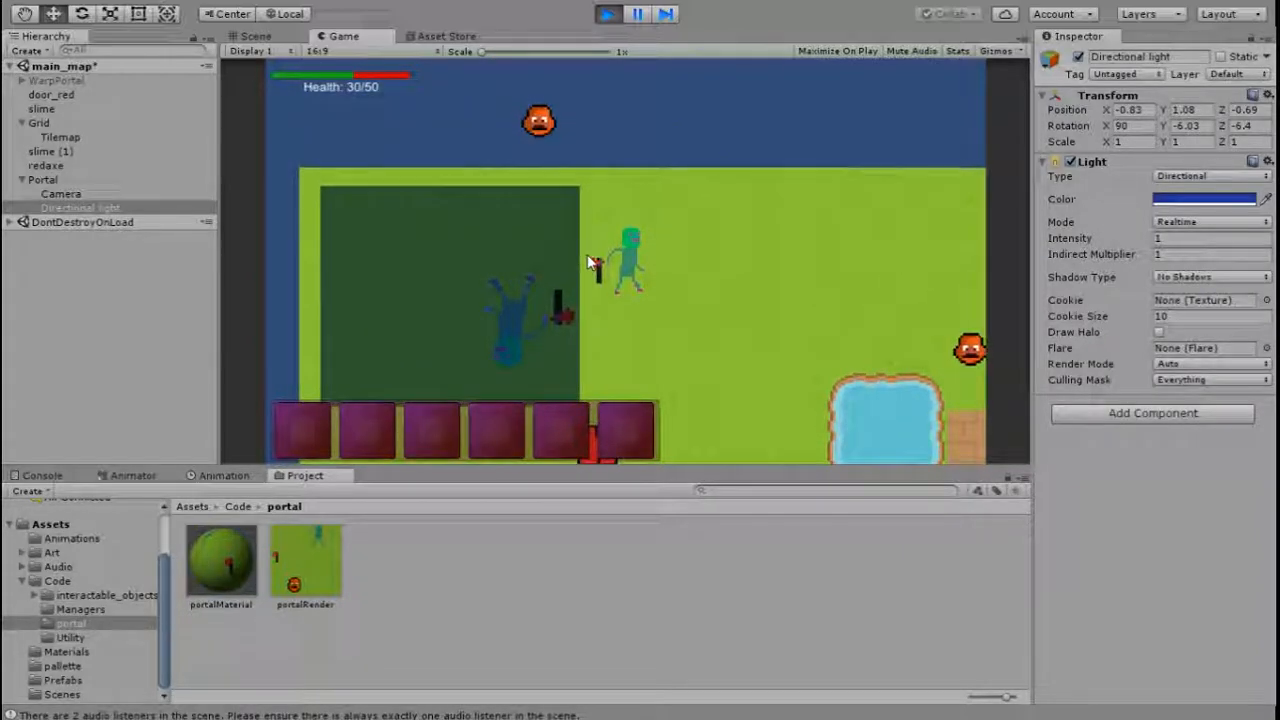
key(s)
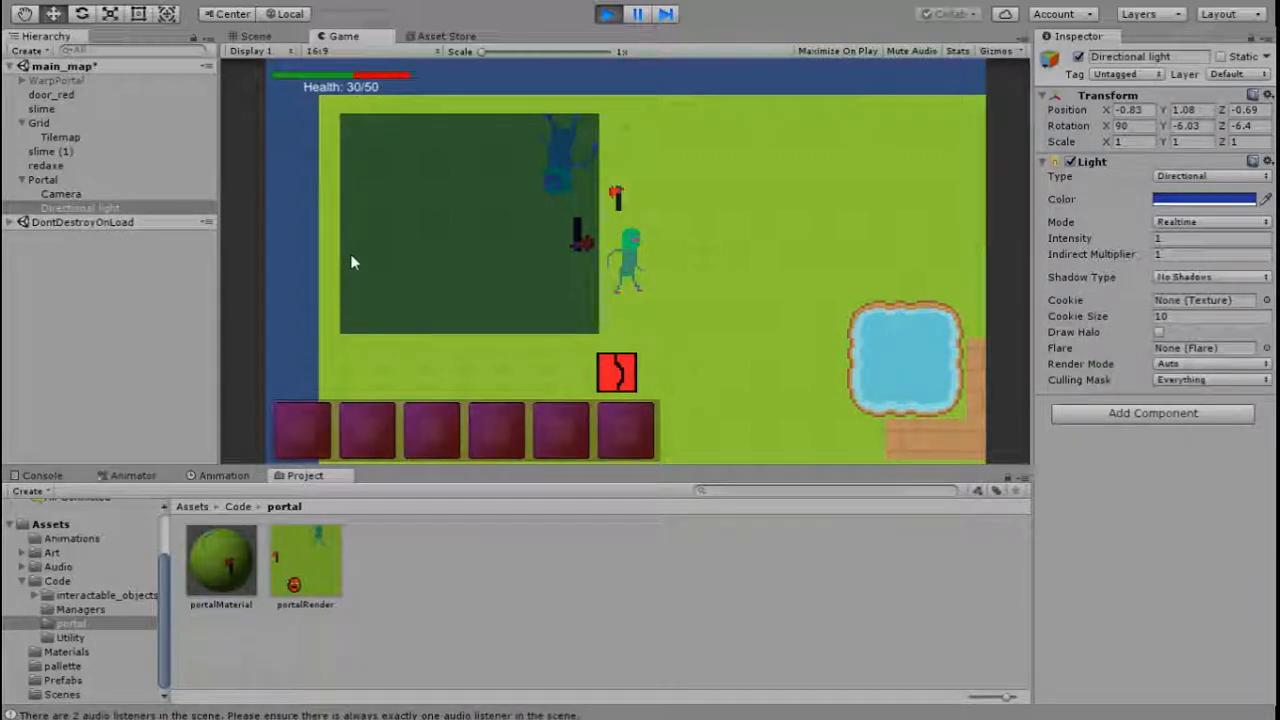
key(w)
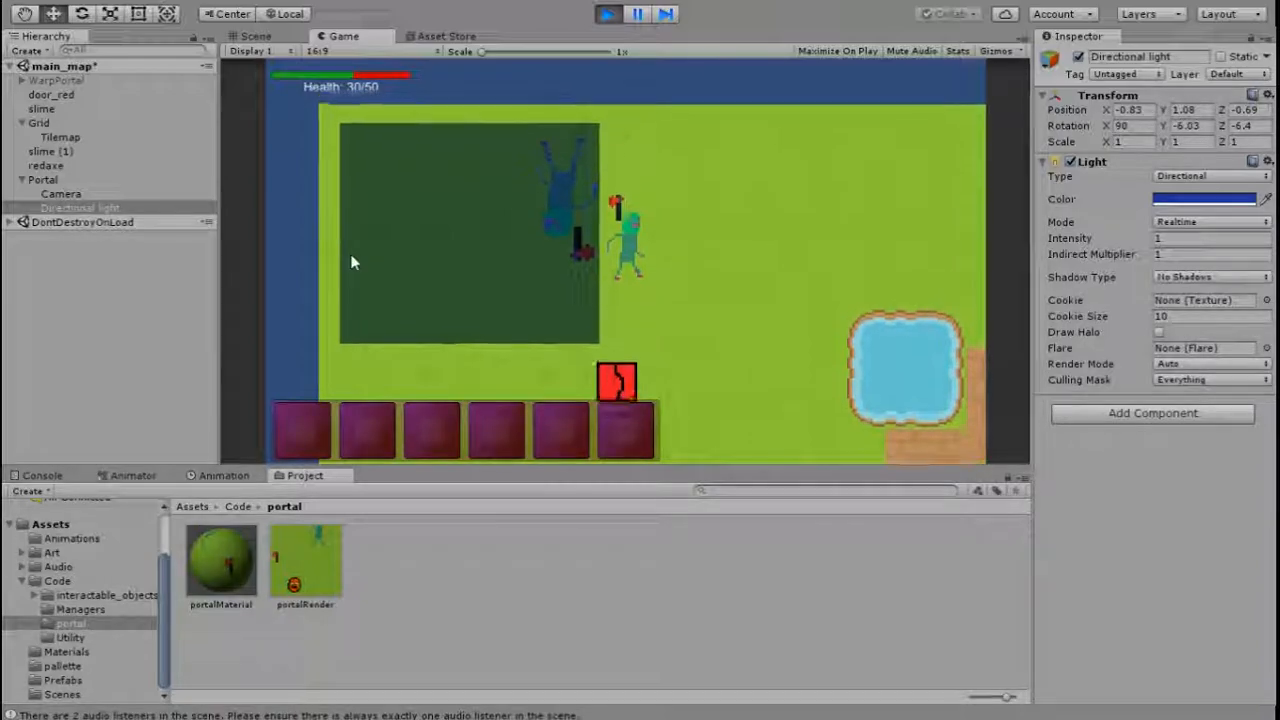
key(s)
key(d)
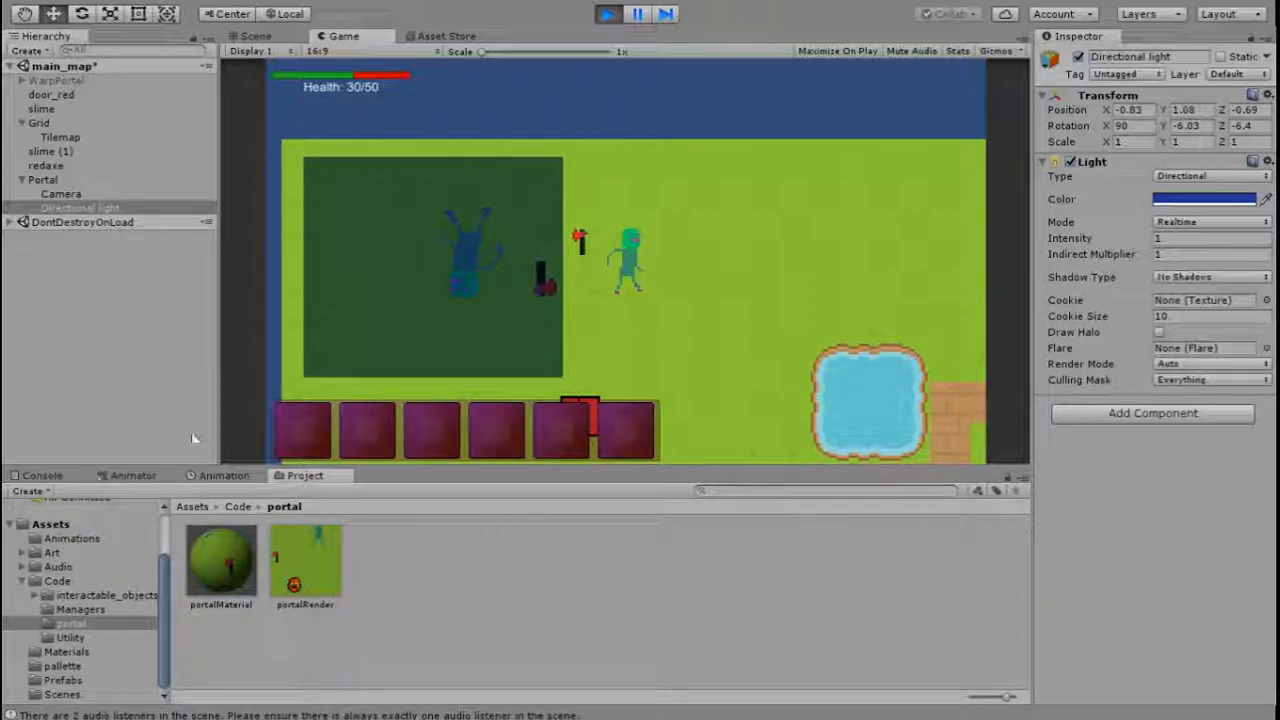
key(a)
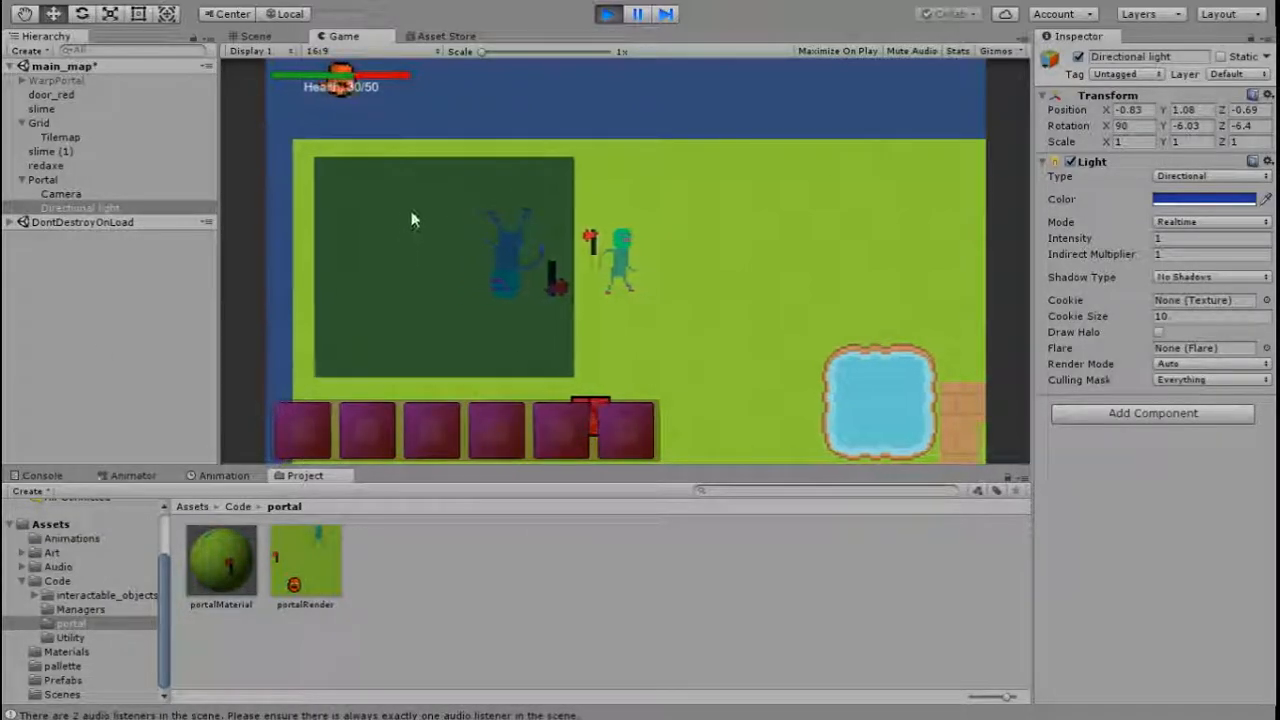
key(s)
key(d)
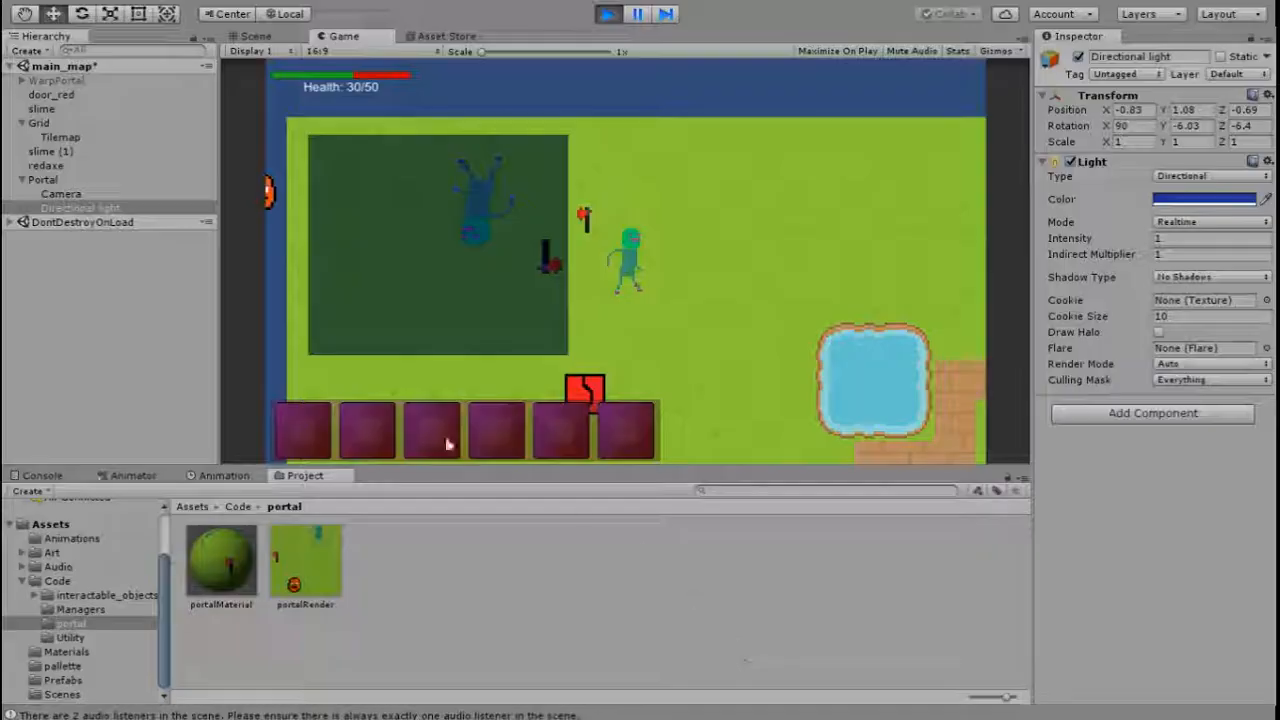
- Expand the Art folder in the project assets and open it to show its sprites
click(418, 573)
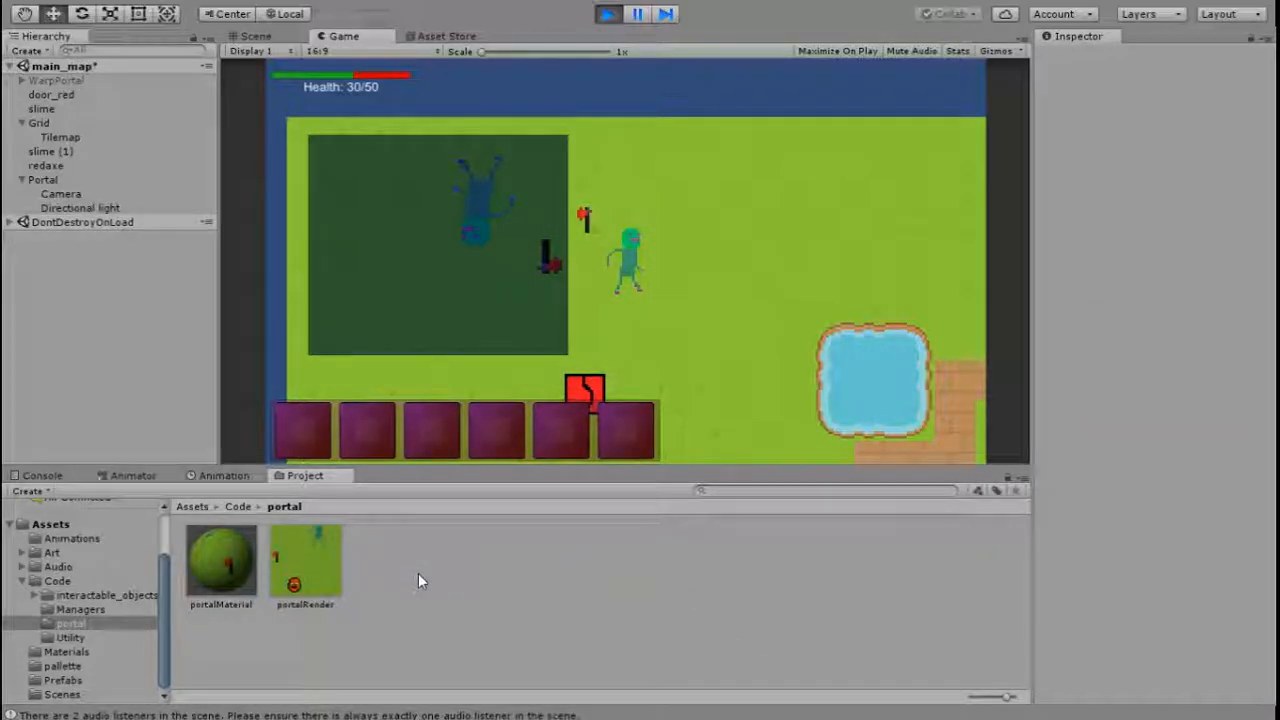
click(22, 552)
click(52, 552)
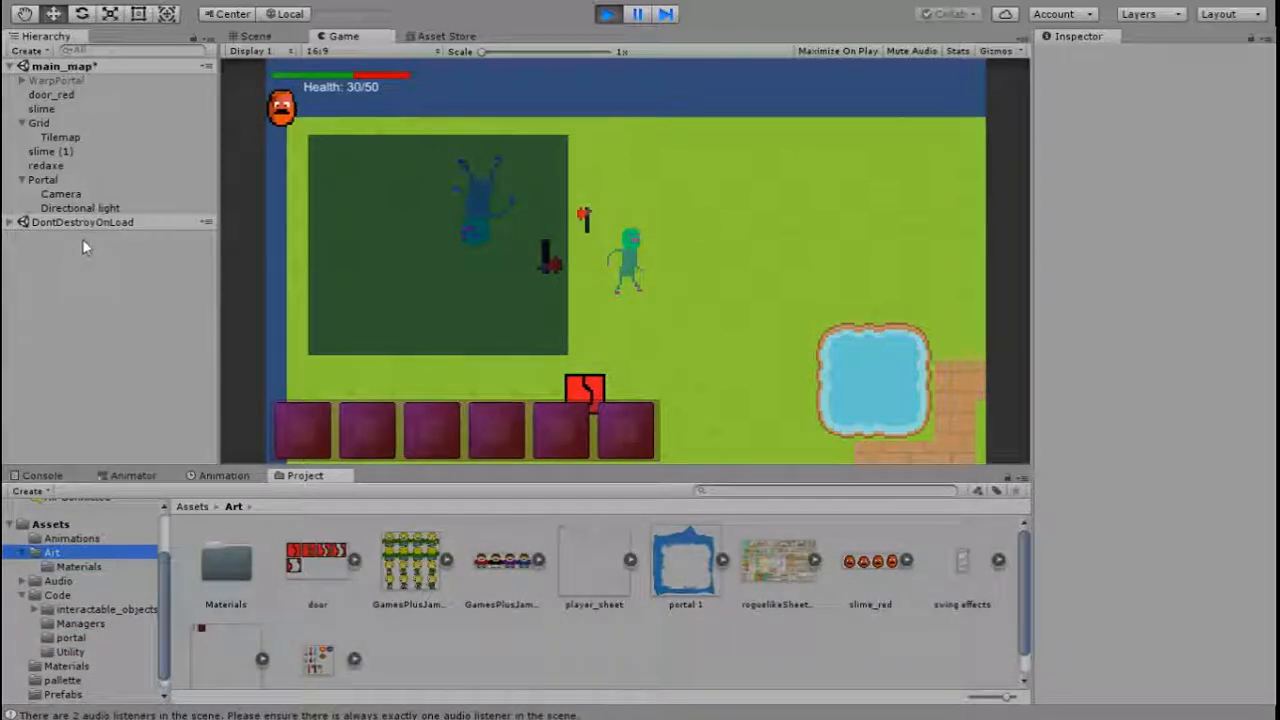
- Stop the running game and add a new empty Sprite object to the scene
click(608, 15)
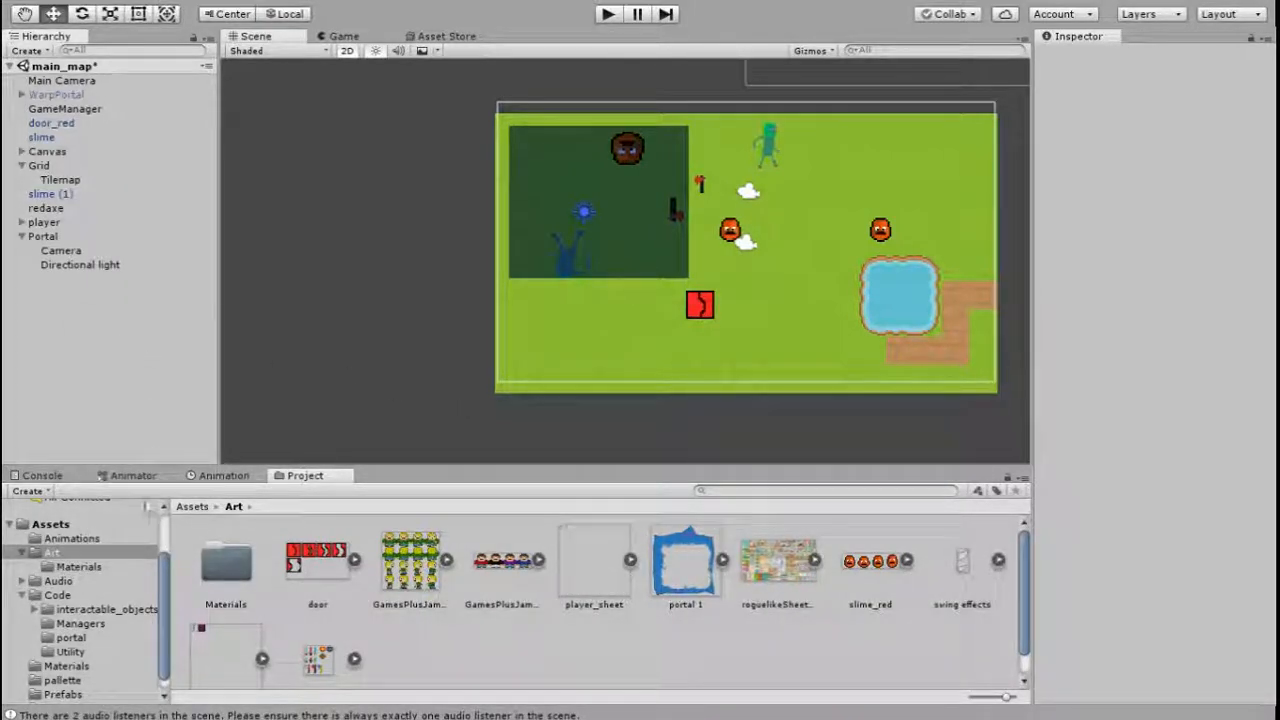
click(234, 489)
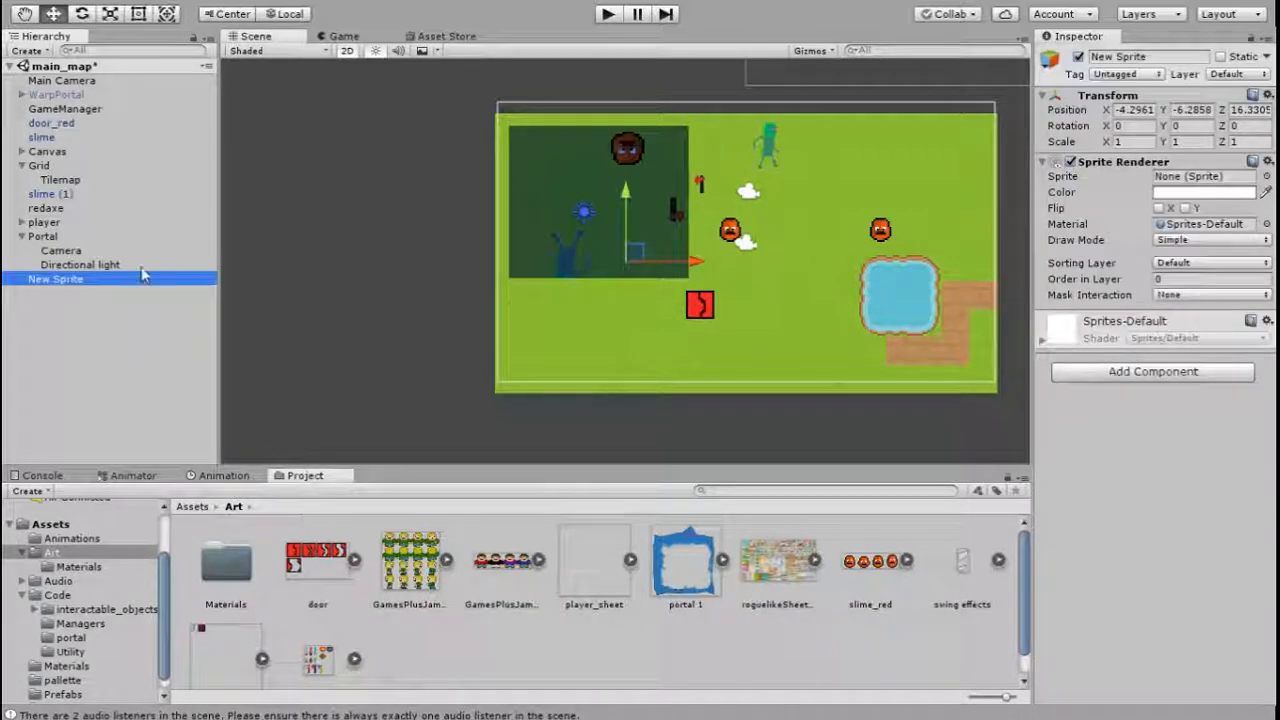
- Rename the new sprite PortalIcon and assign the portal 1 image as its sprite
click(1130, 57)
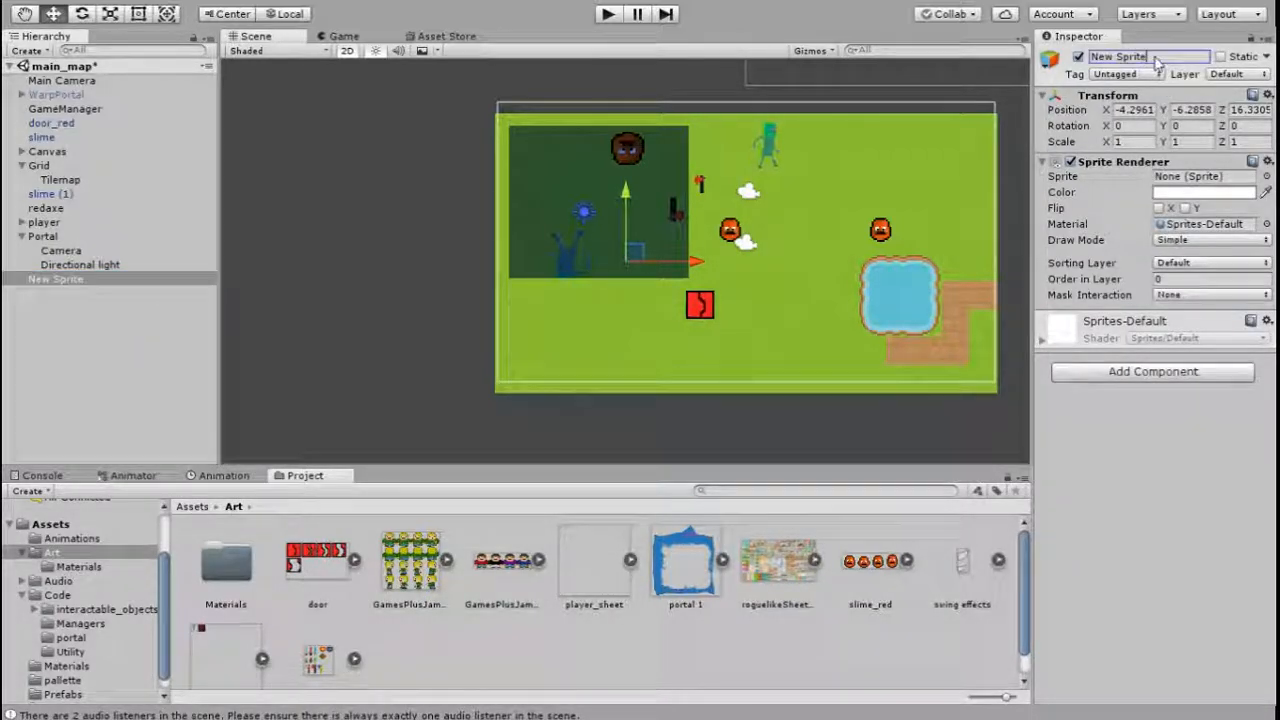
text(Portal)
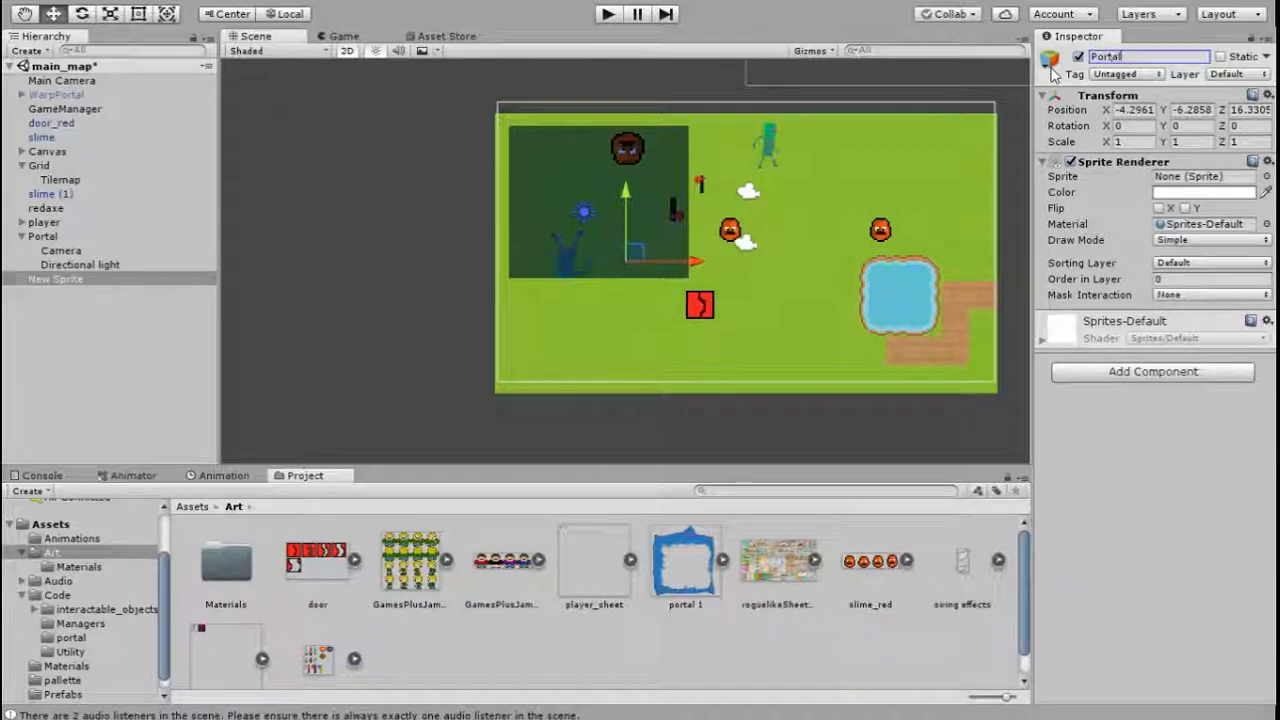
text(Icon)
key(BackSpace)
drag(698, 573, 1185, 178)
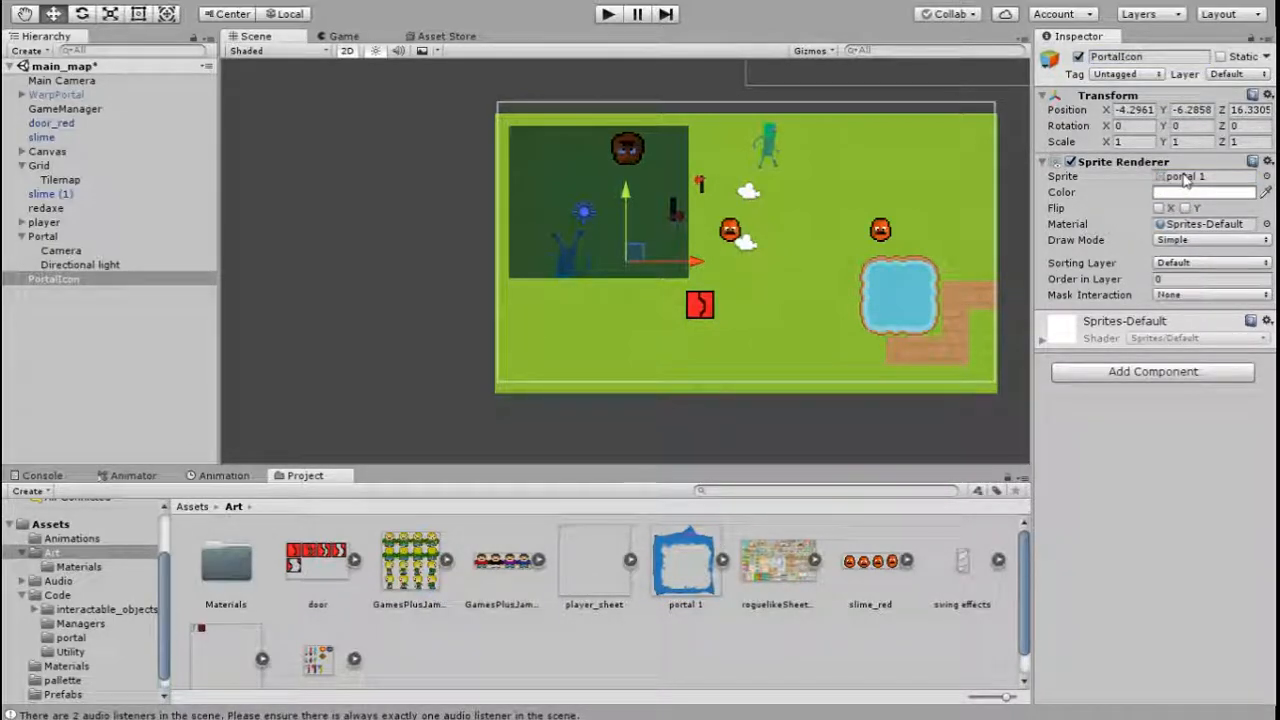
- Reposition the PortalIcon sprite around the portal plane and set its sorting layer to effects
click(110, 279)
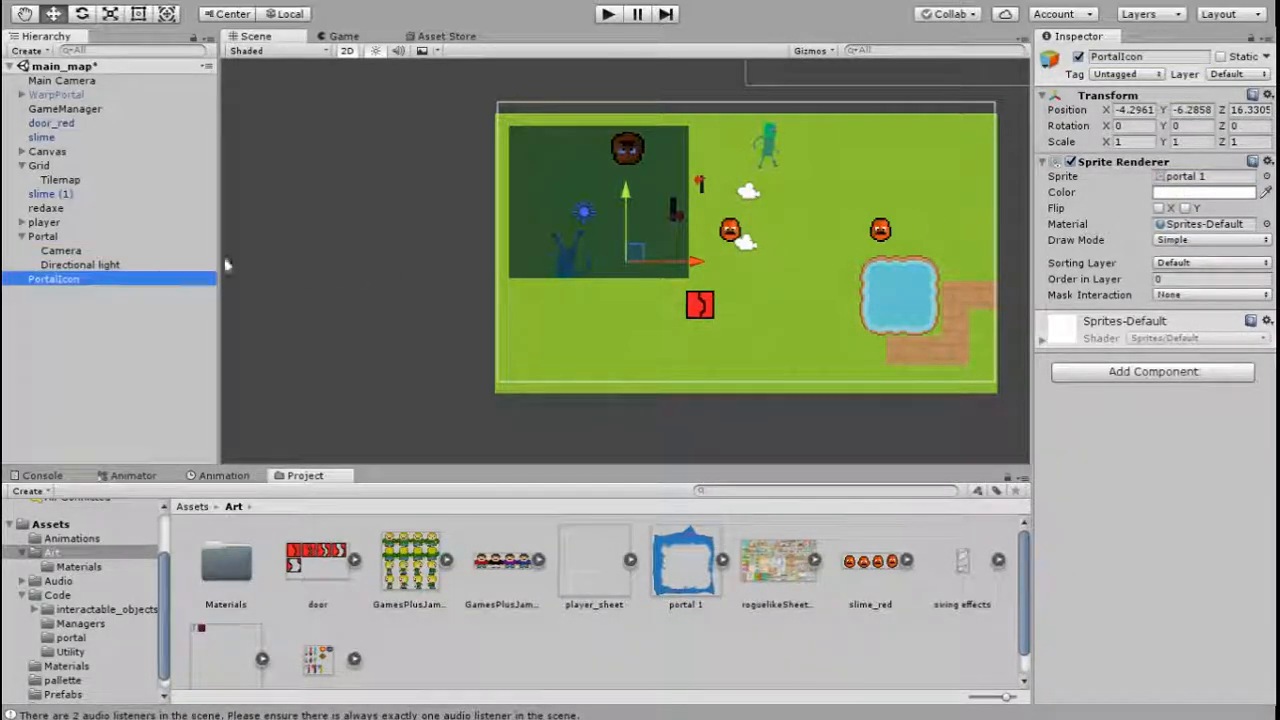
drag(640, 252, 448, 322)
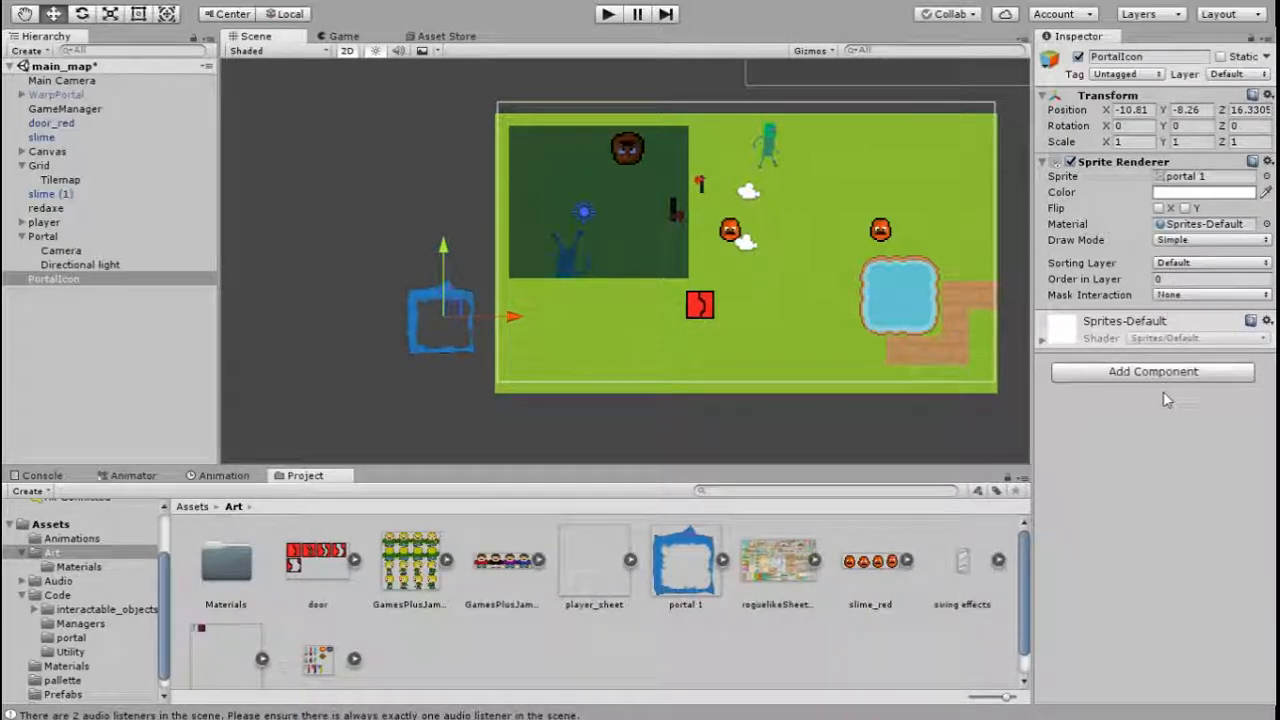
drag(446, 320, 600, 210)
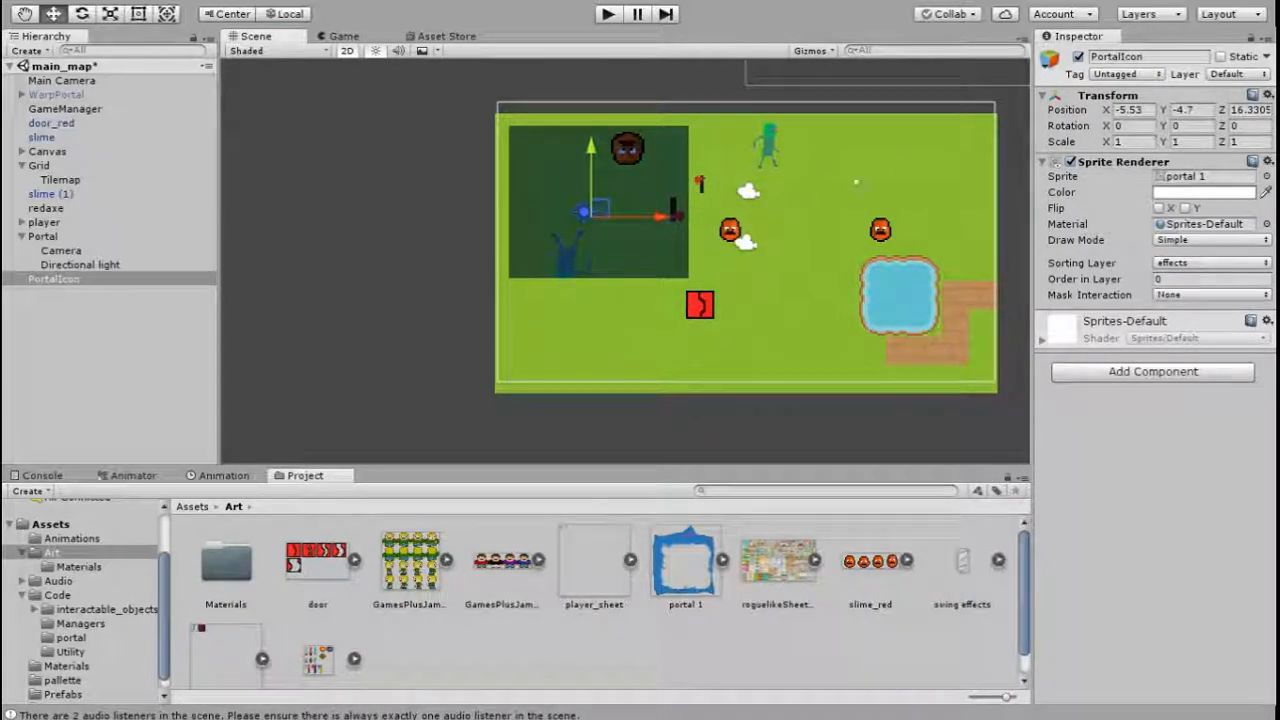
- Set the PortalIcon's Z position to -8
click(45, 236)
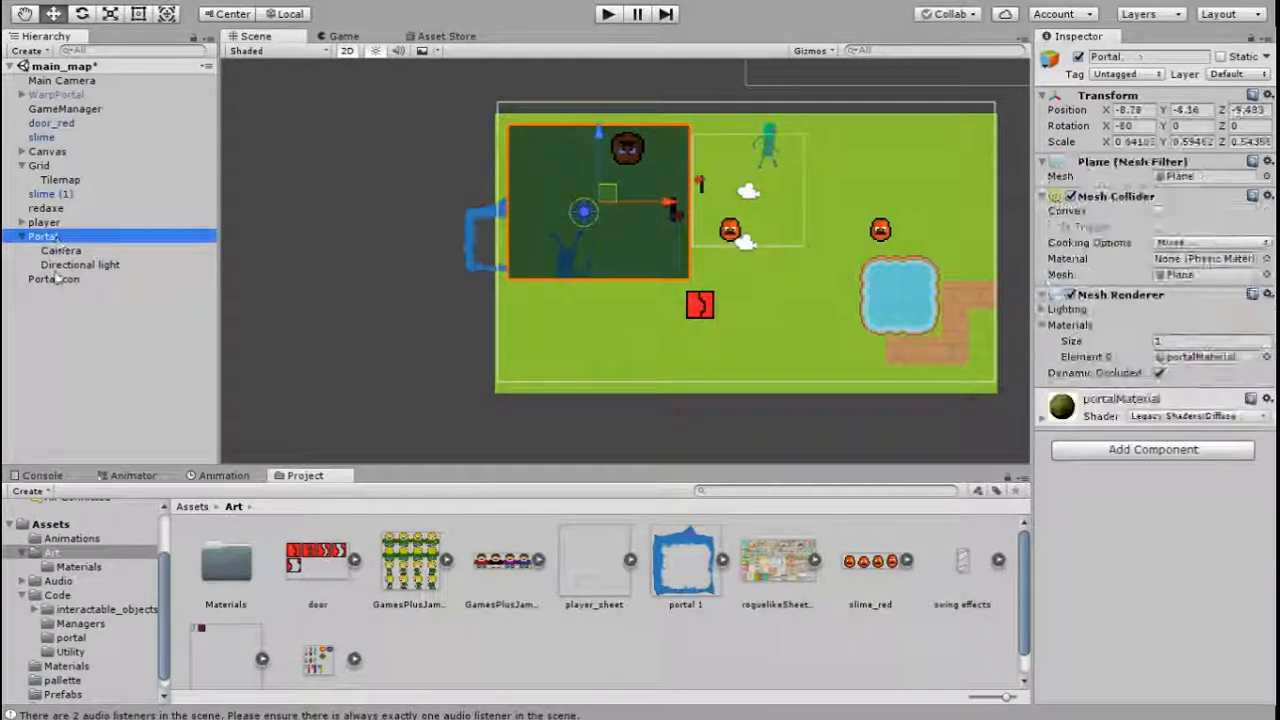
click(55, 280)
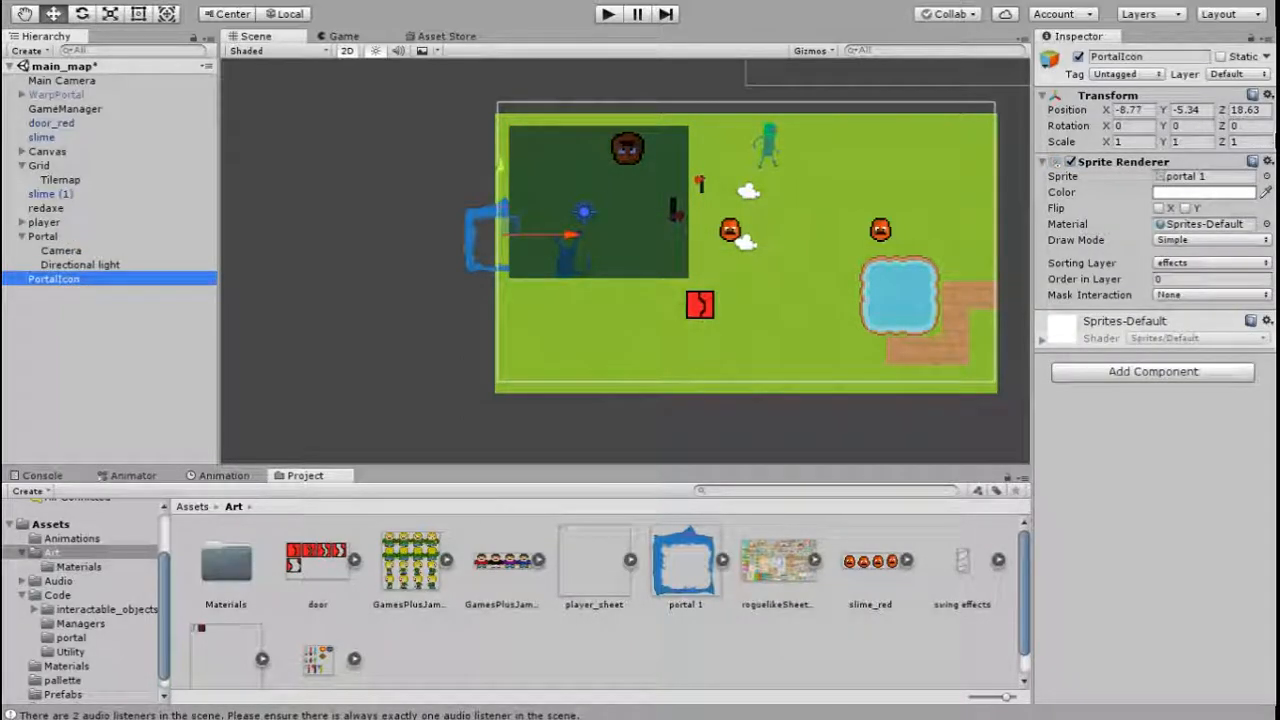
click(1254, 112)
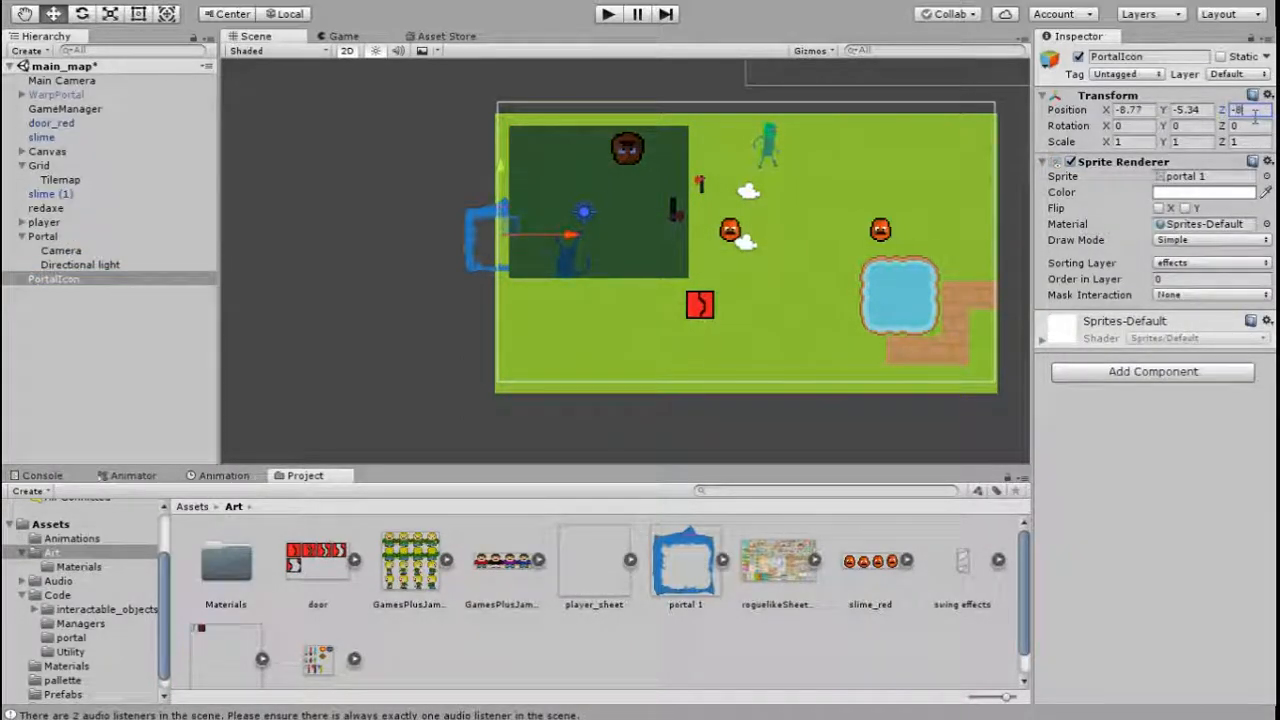
- Inspect the scene's depth in 3D and set the Portal plane's Z position to -5
click(349, 51)
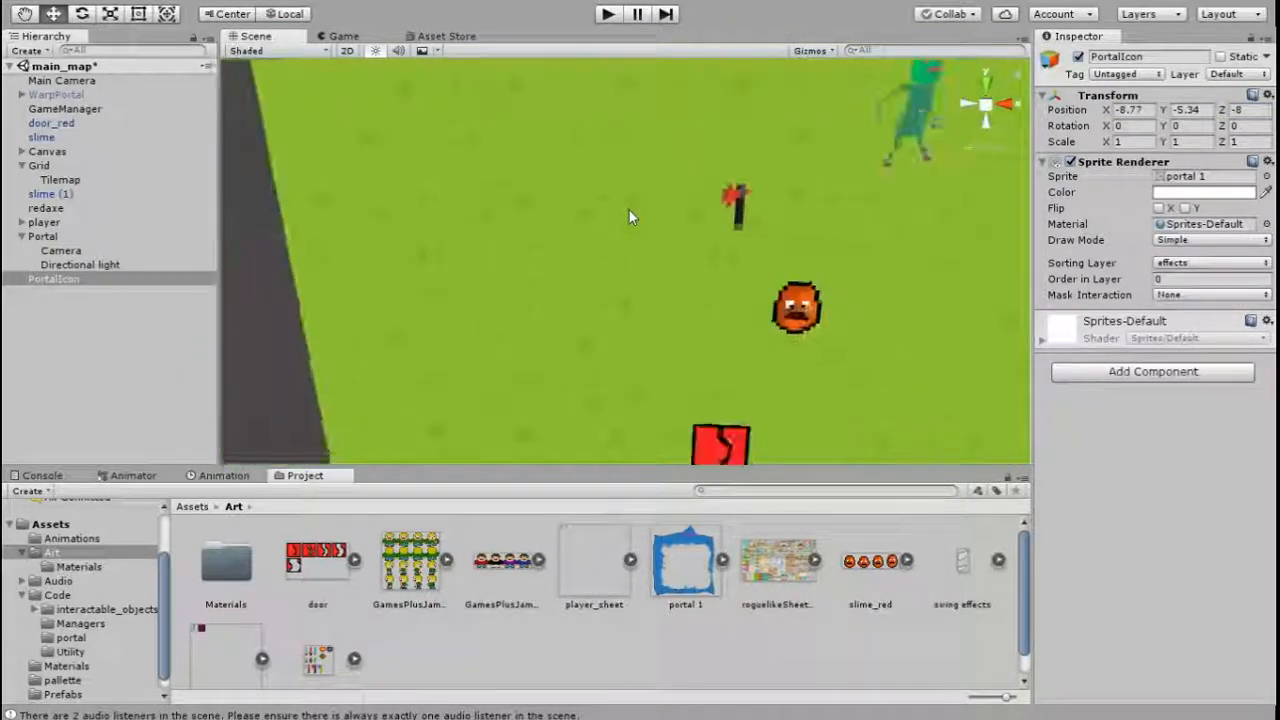
alt+drag(588, 281, 829, 344)
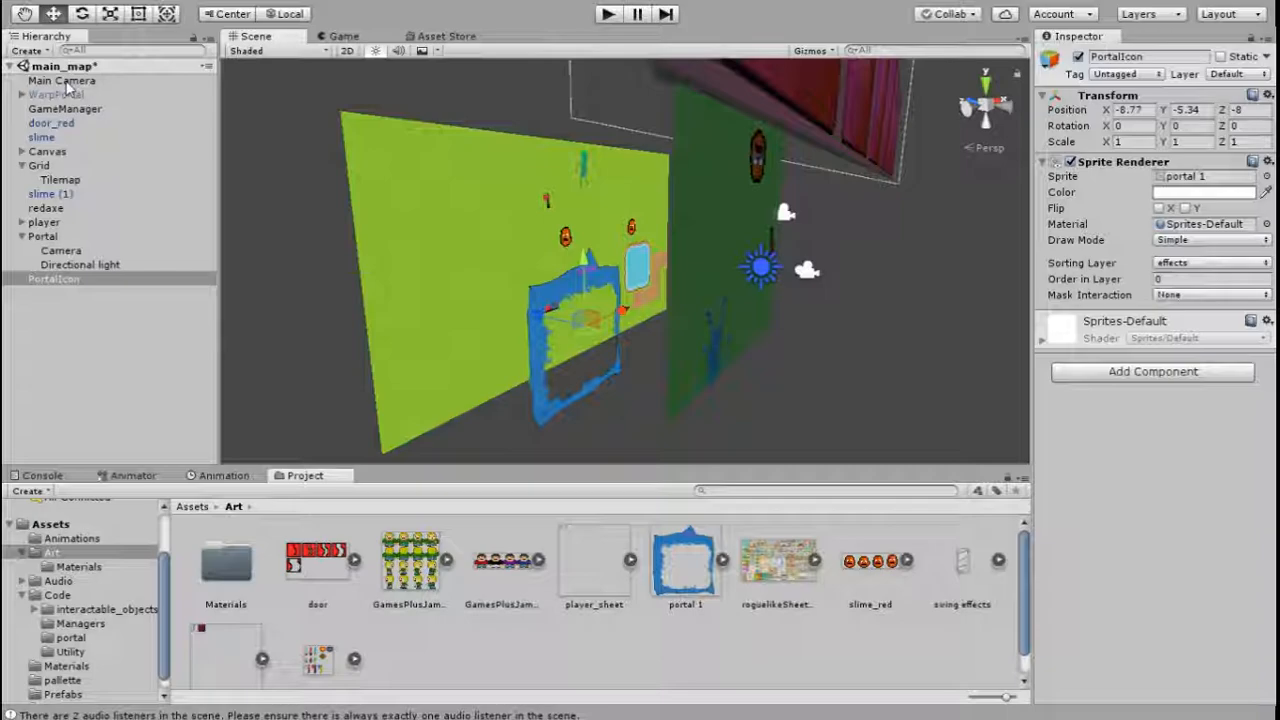
click(62, 238)
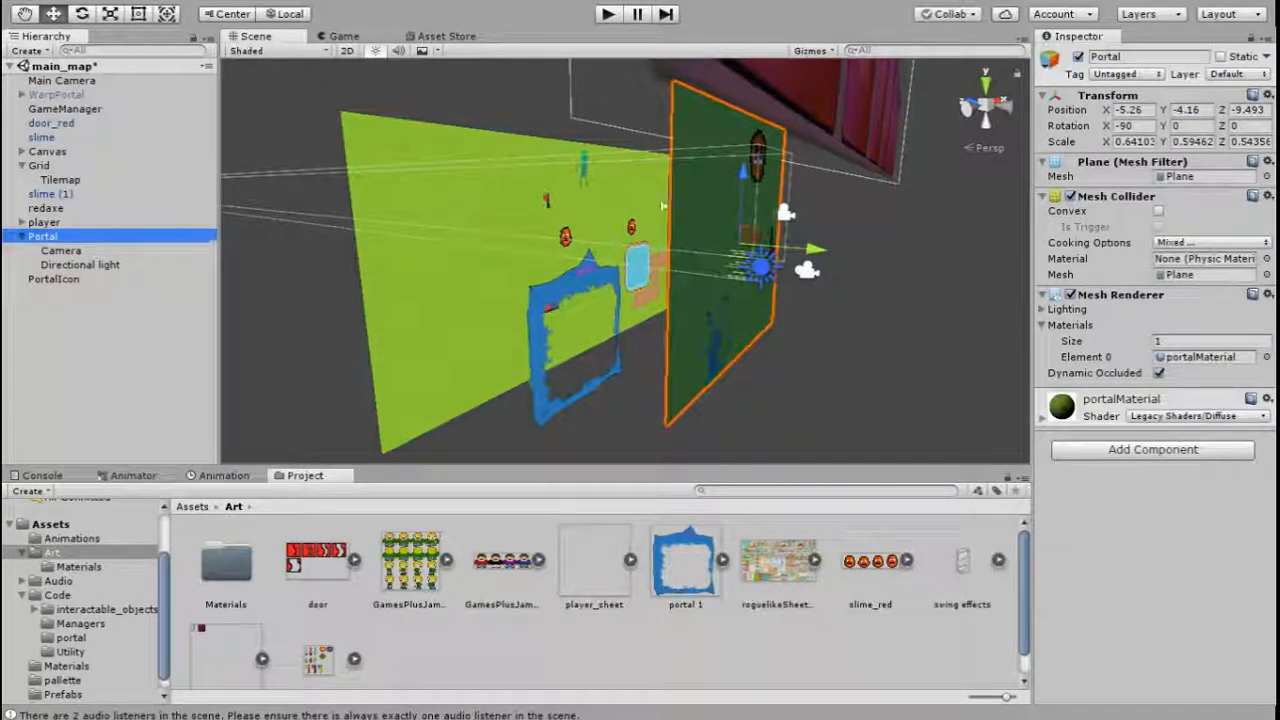
click(1247, 110)
text(-5)
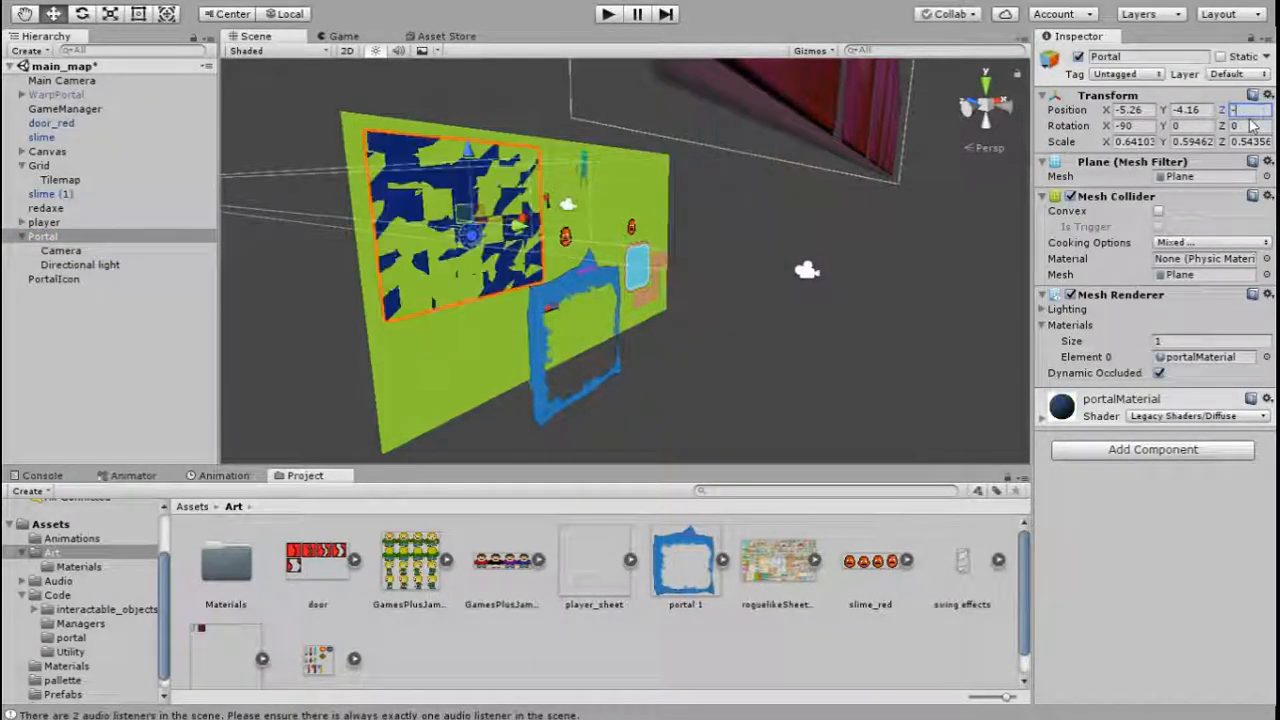
- In 2D view, enlarge PortalIcon to a scale of about 2.84 and place it so its frame surrounds the portal plane
click(100, 280)
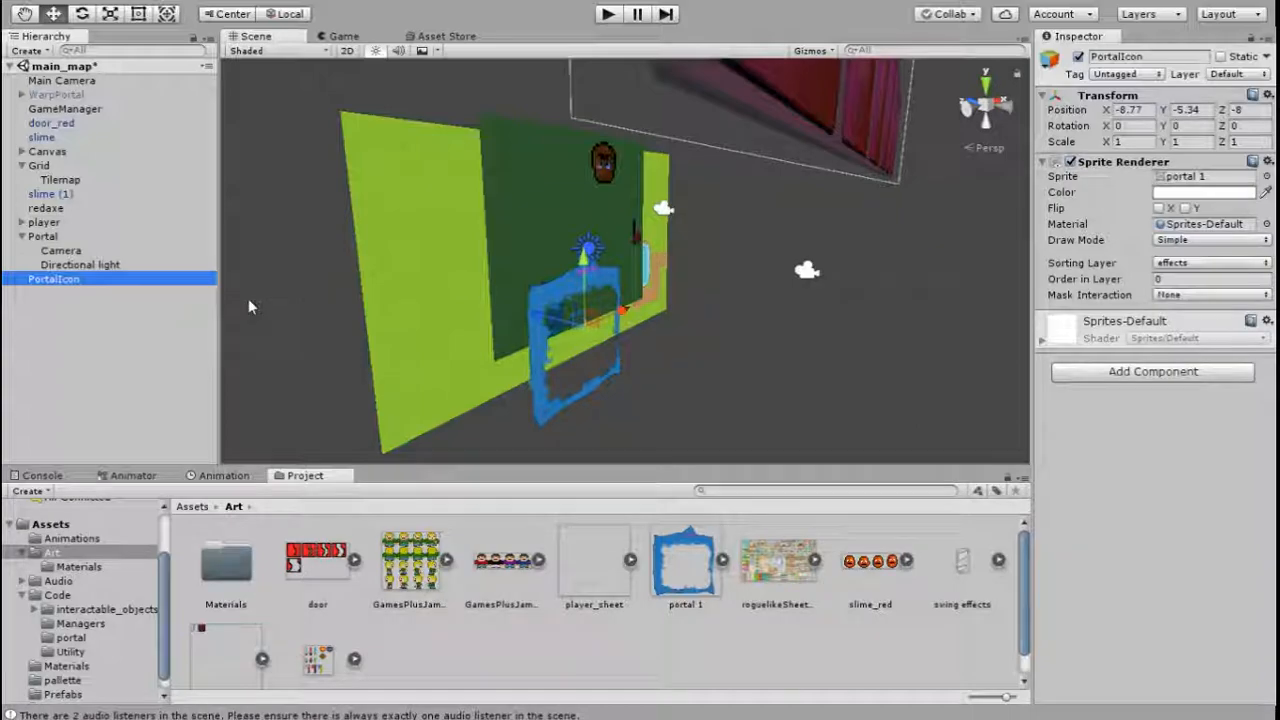
click(347, 50)
key(t)
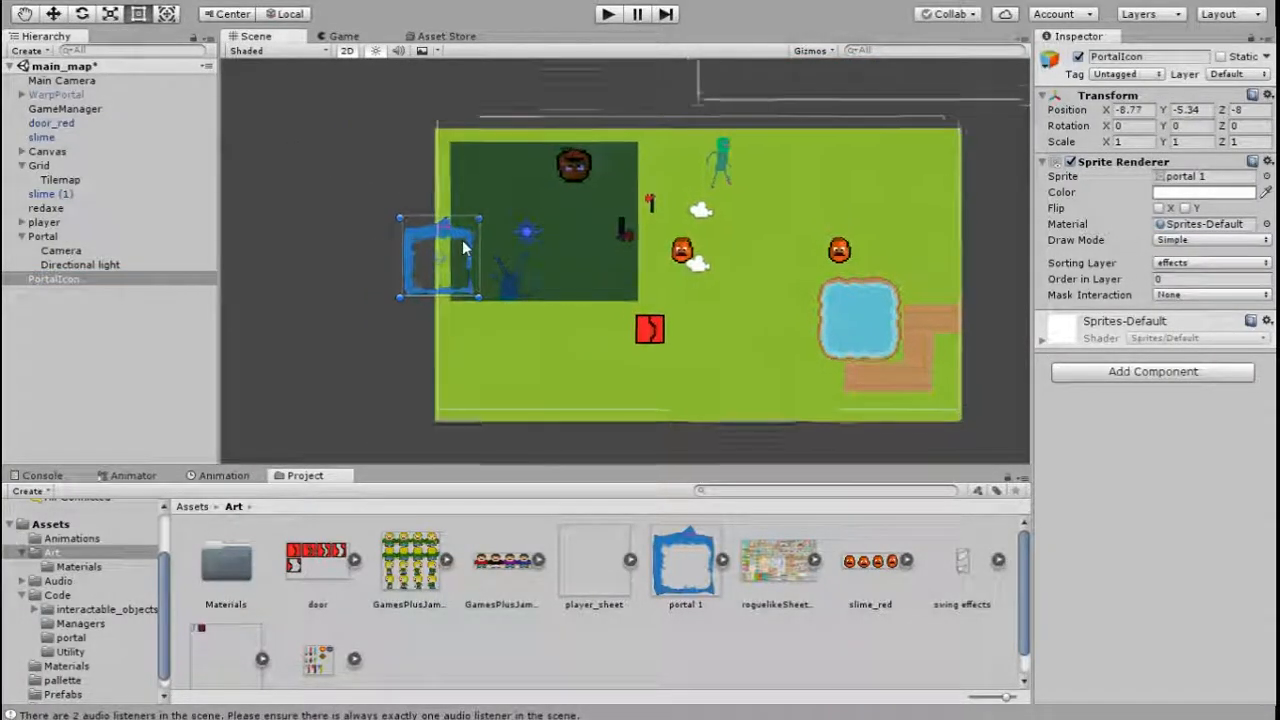
scroll(463, 247, up, 2)
drag(456, 237, 712, 73)
scroll(722, 148, up, 2)
drag(630, 124, 632, 123)
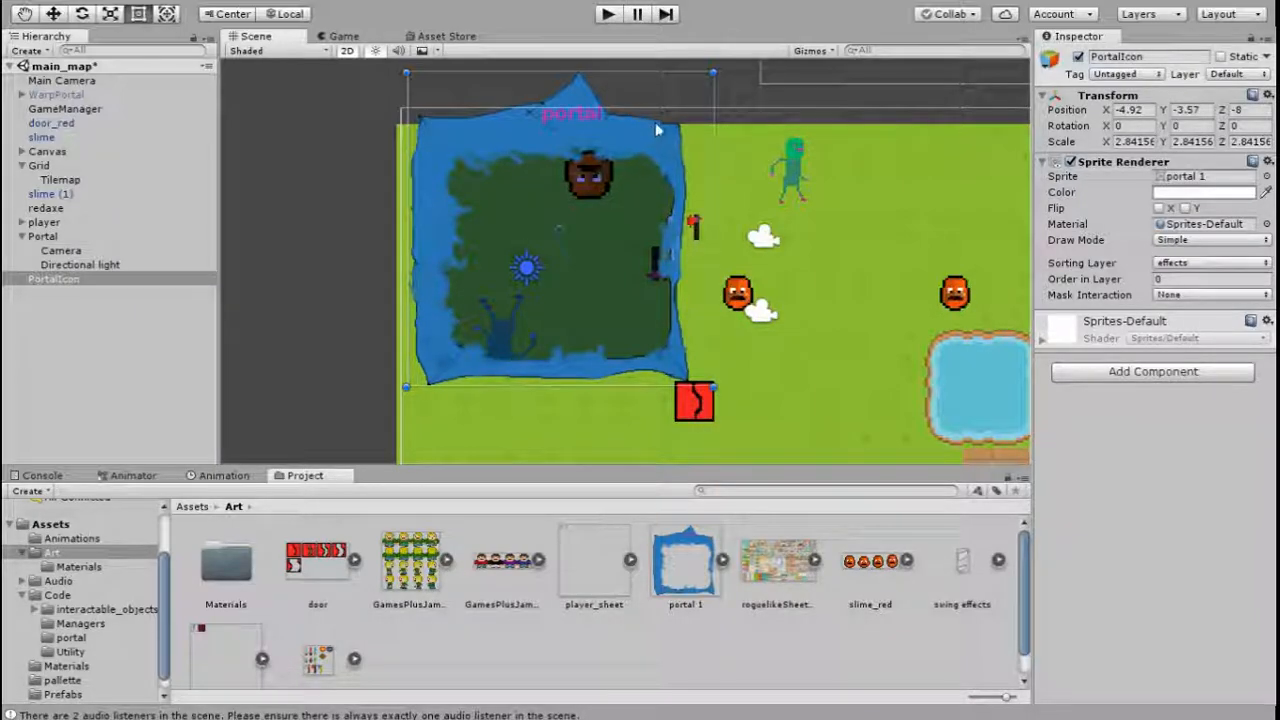
- Make PortalIcon a child of the Portal object and collapse the Portal group
click(60, 282)
drag(60, 285, 58, 238)
click(65, 308)
click(21, 236)
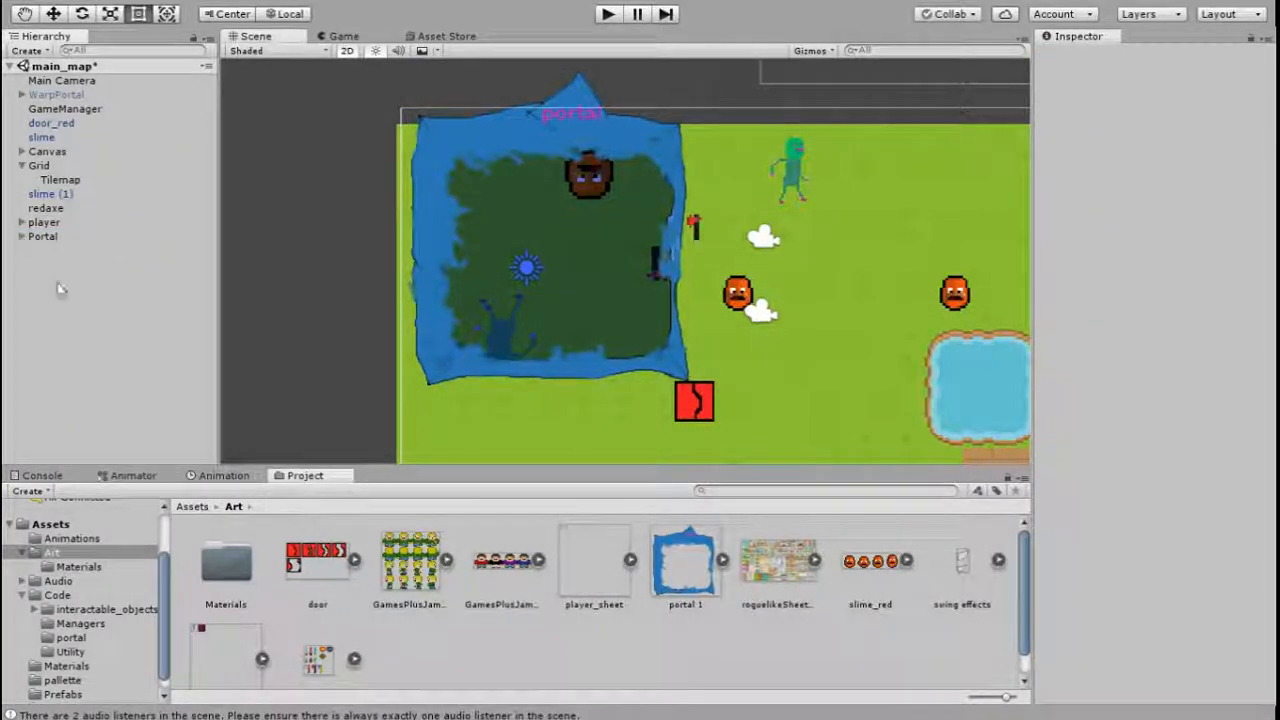
- Shrink the Portal to a scale of about 0.55 × 0.51 × 0.46 and shift its Camera over the green character
click(40, 237)
drag(669, 146, 565, 239)
drag(604, 204, 636, 179)
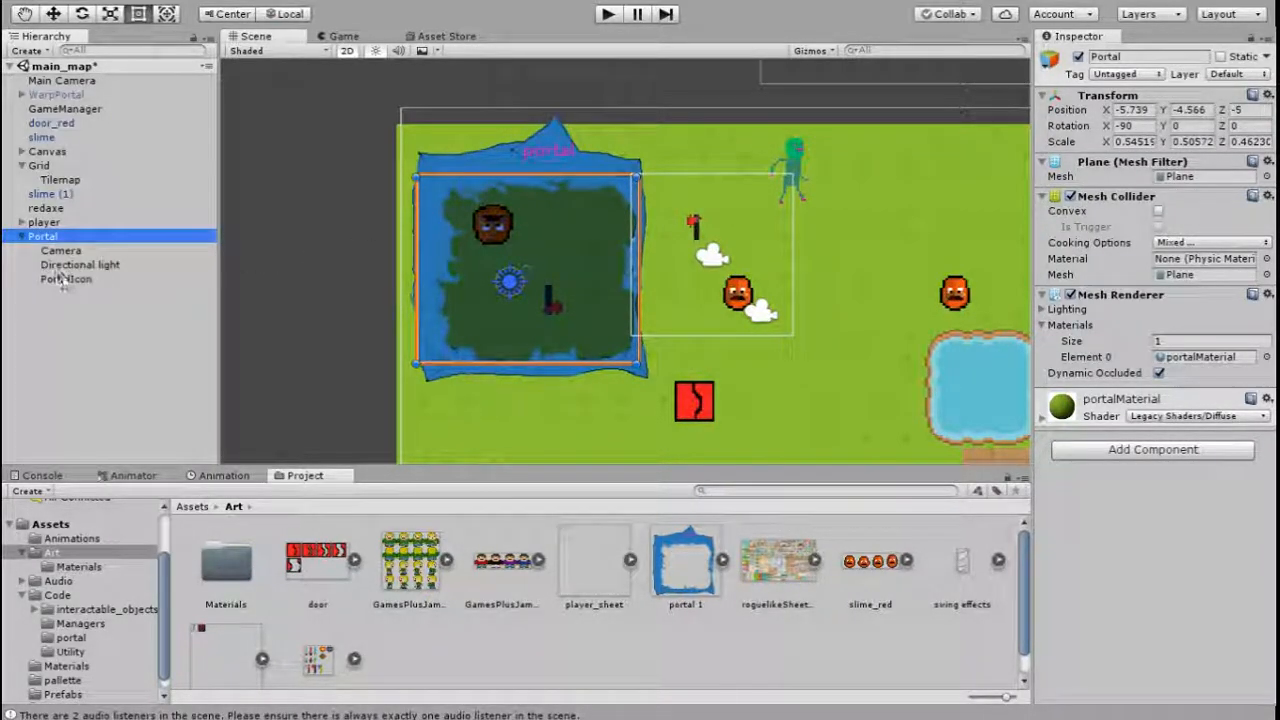
click(58, 251)
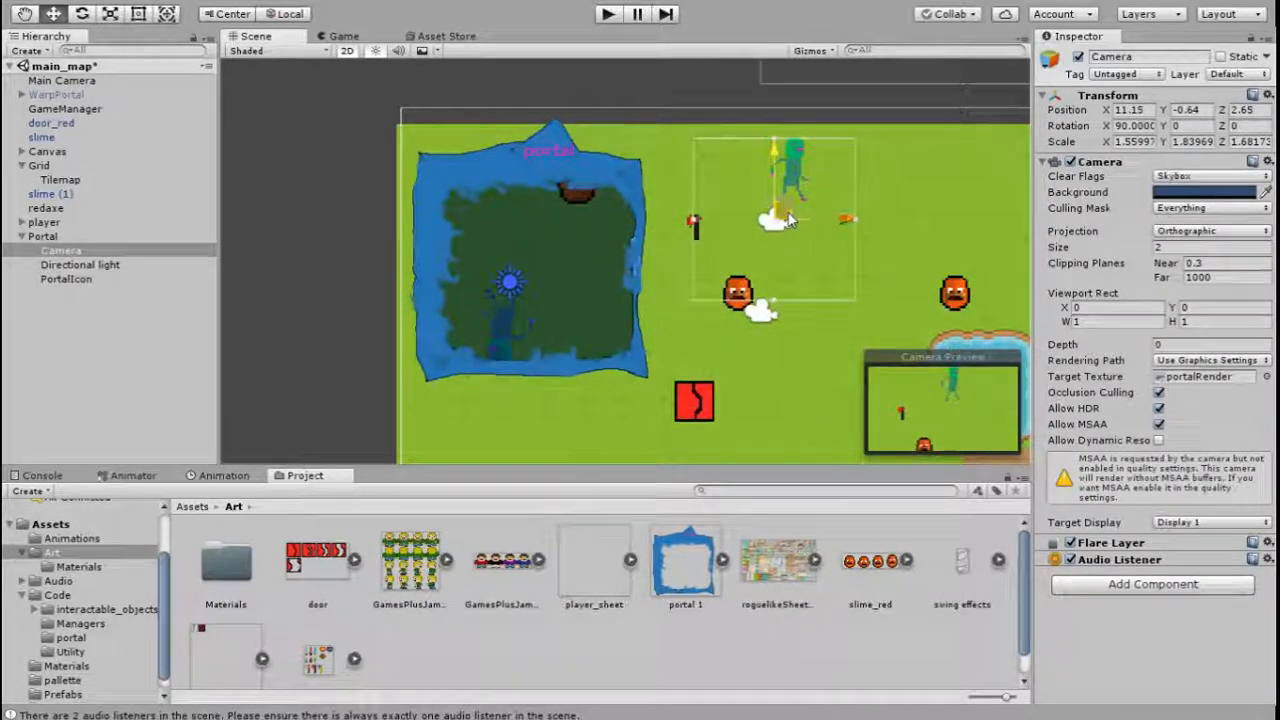
- Run the game, walk the character around beside the framed portal to check its live view, and stop the game
click(607, 14)
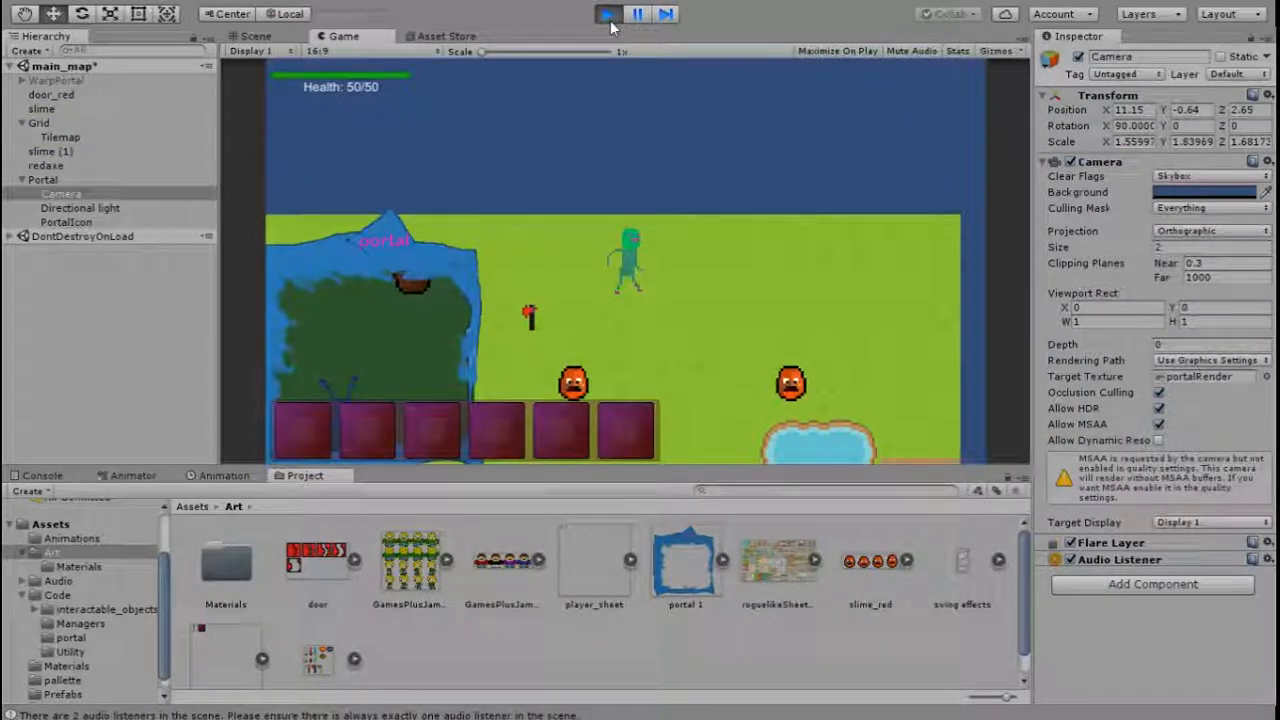
key(a)
key(w)
key(s)
key(d)
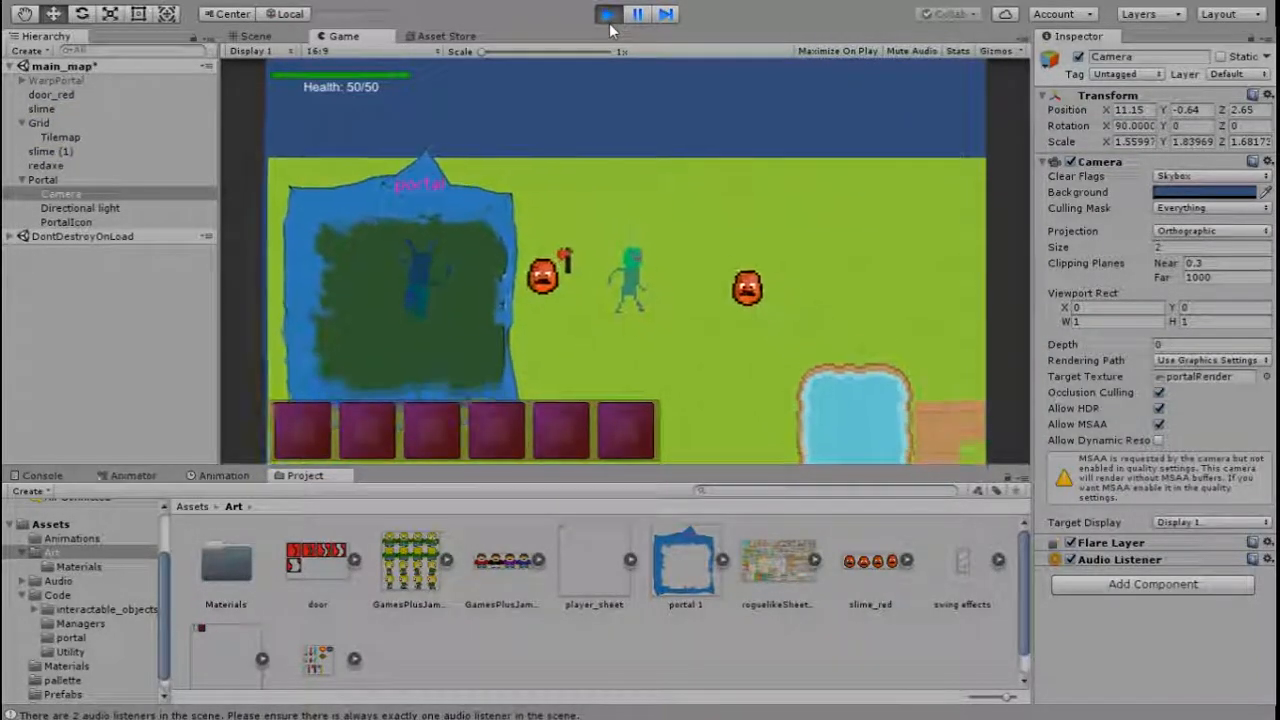
key(a)
key(w)
key(d)
click(609, 17)
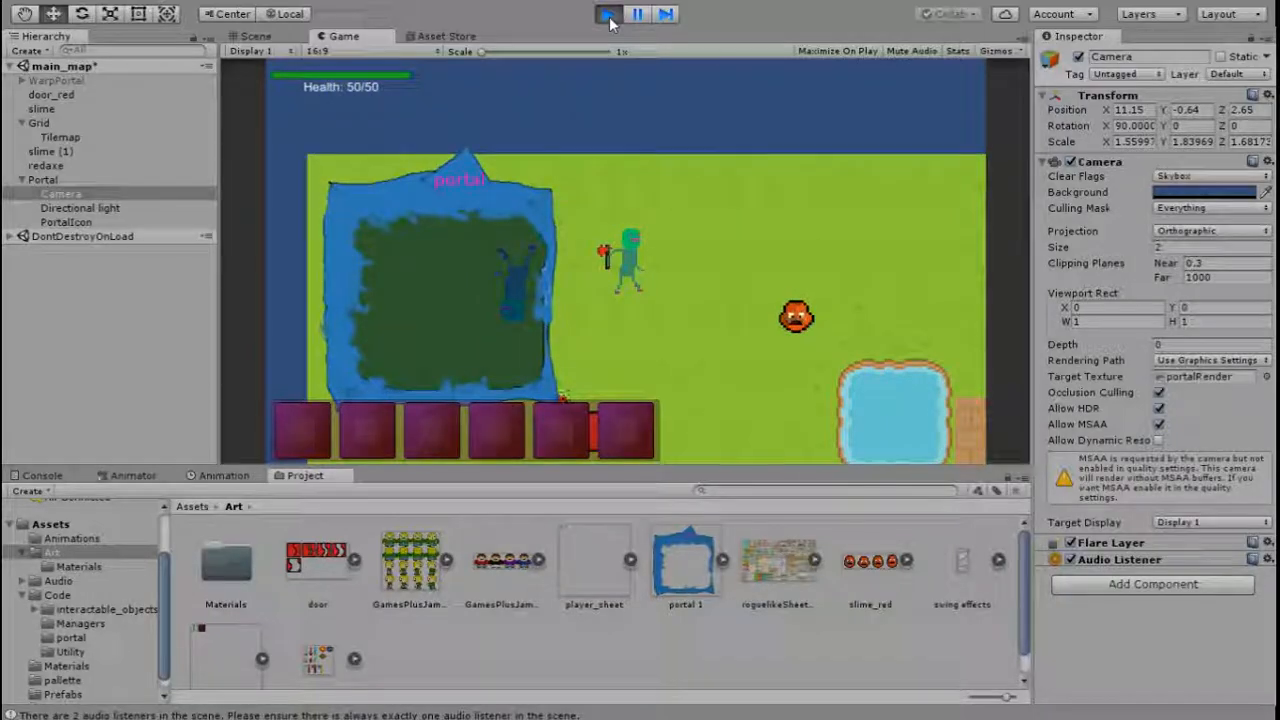